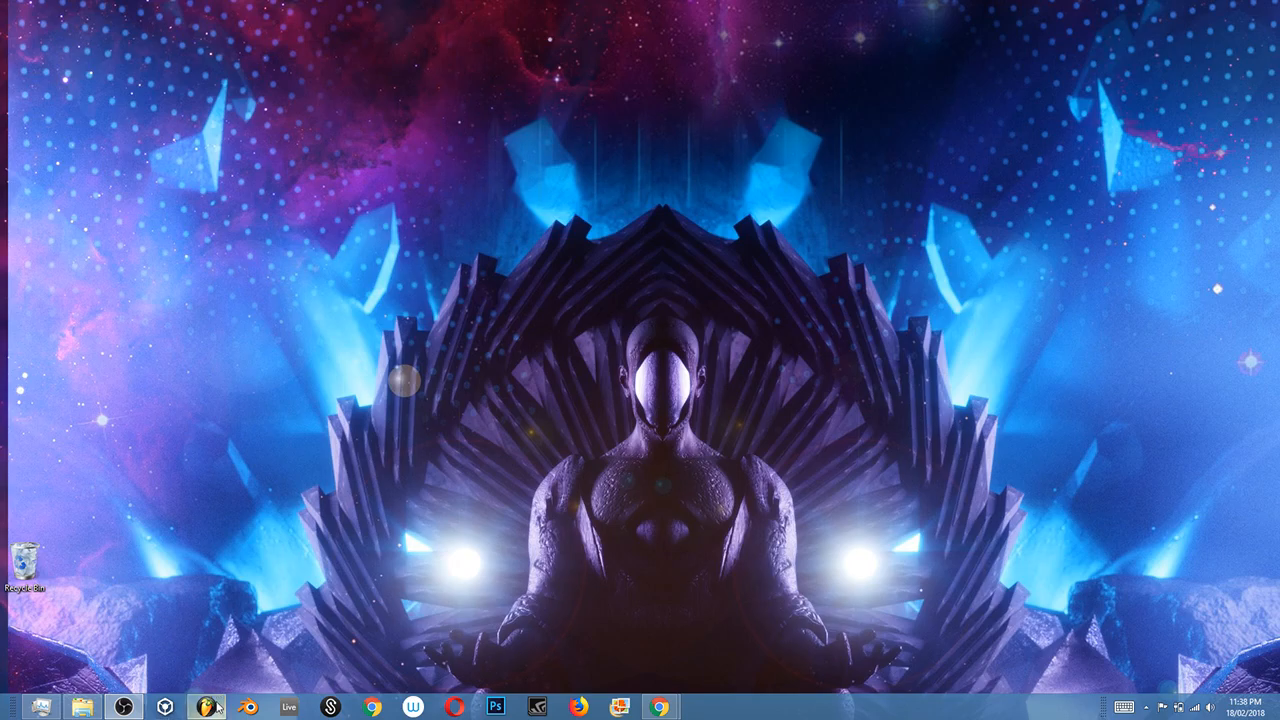
# Step: Switch to FL Studio and look over the full playlist arrangement from the effects tracks down to the LEAD track
pyautogui.click(207, 707)
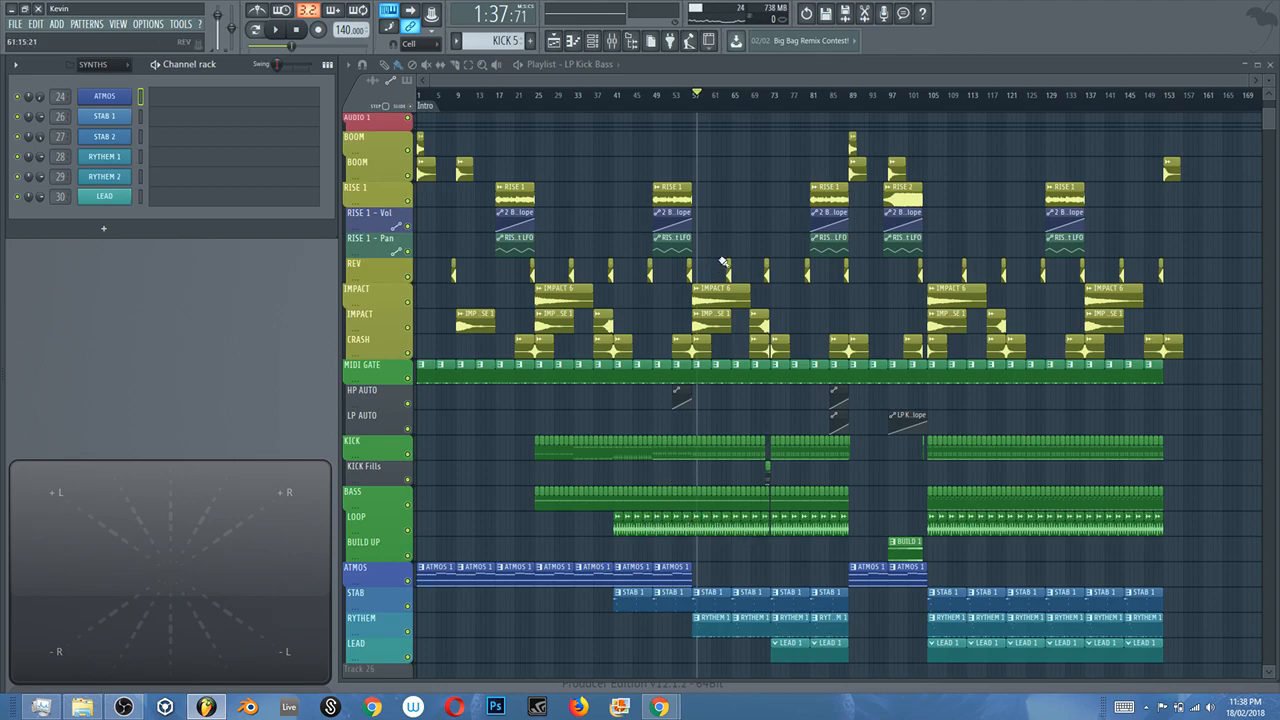
pyautogui.scroll(-2, 724, 328)
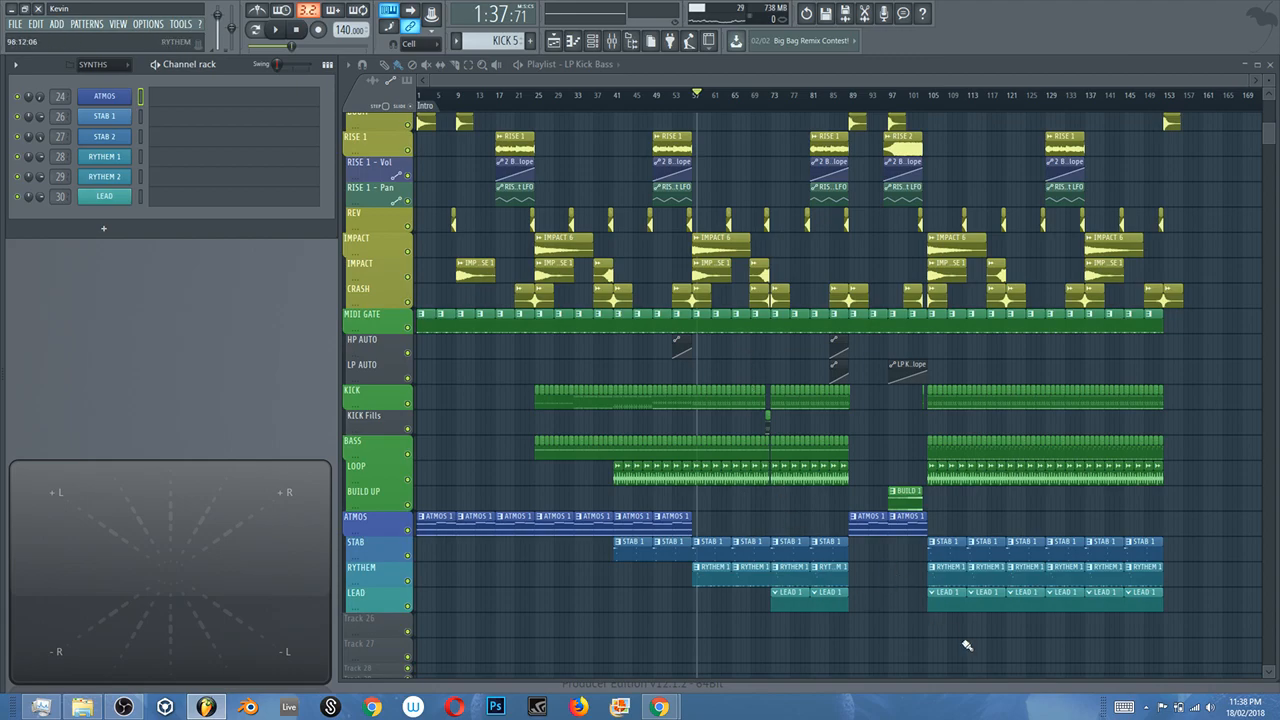
pyautogui.scroll(-2, 930, 630)
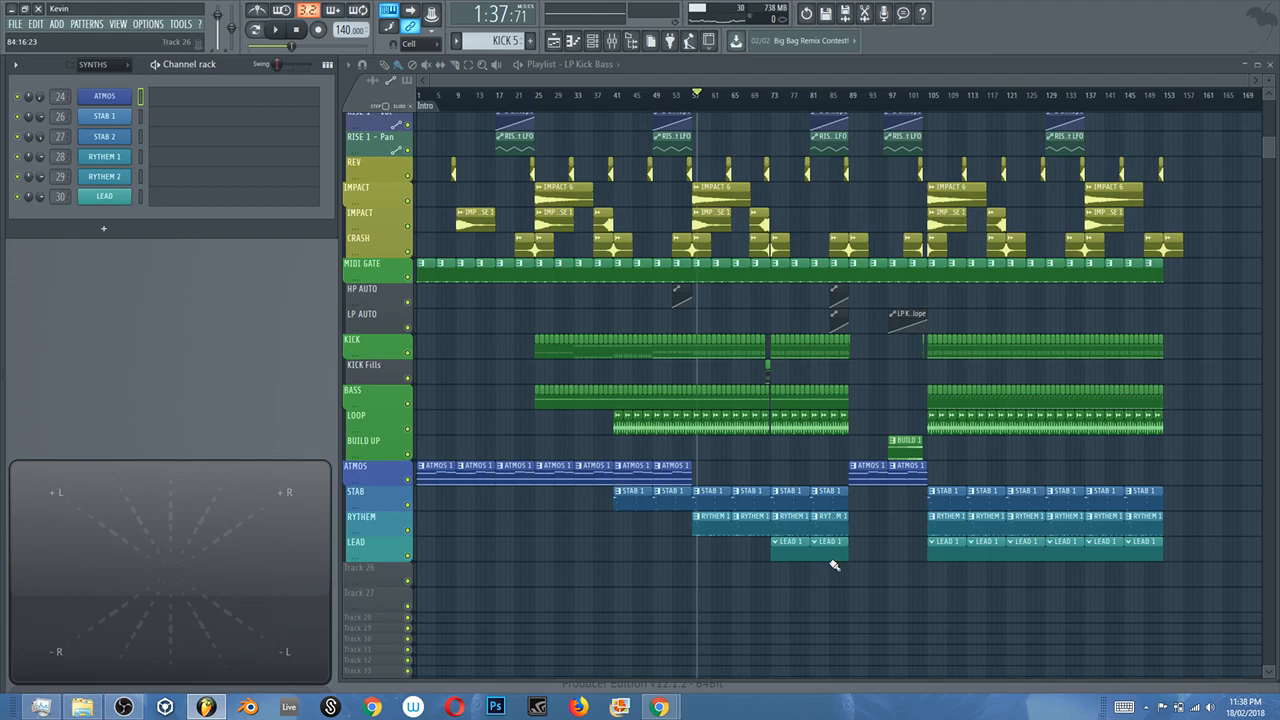
pyautogui.scroll(3, 878, 546)
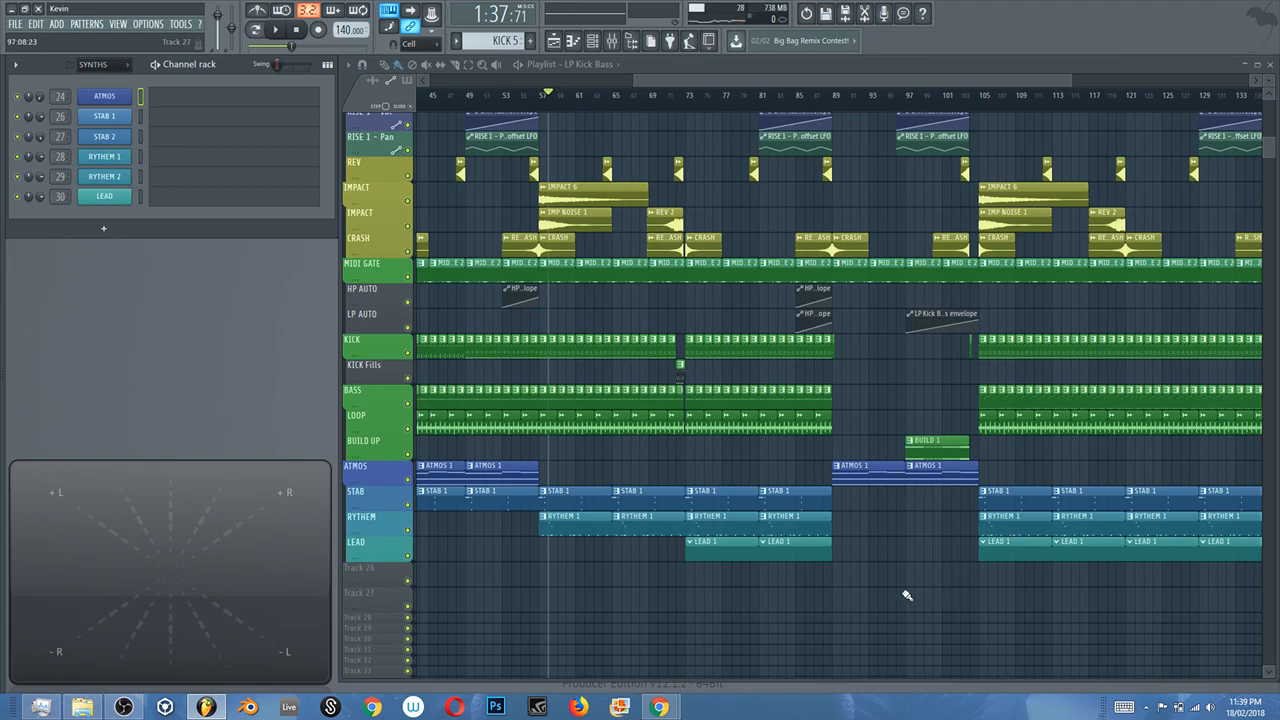
pyautogui.scroll(2, 990, 525)
pyautogui.scroll(-3, 1069, 524)
pyautogui.moveTo(1070, 525); pyautogui.dragTo(734, 541)
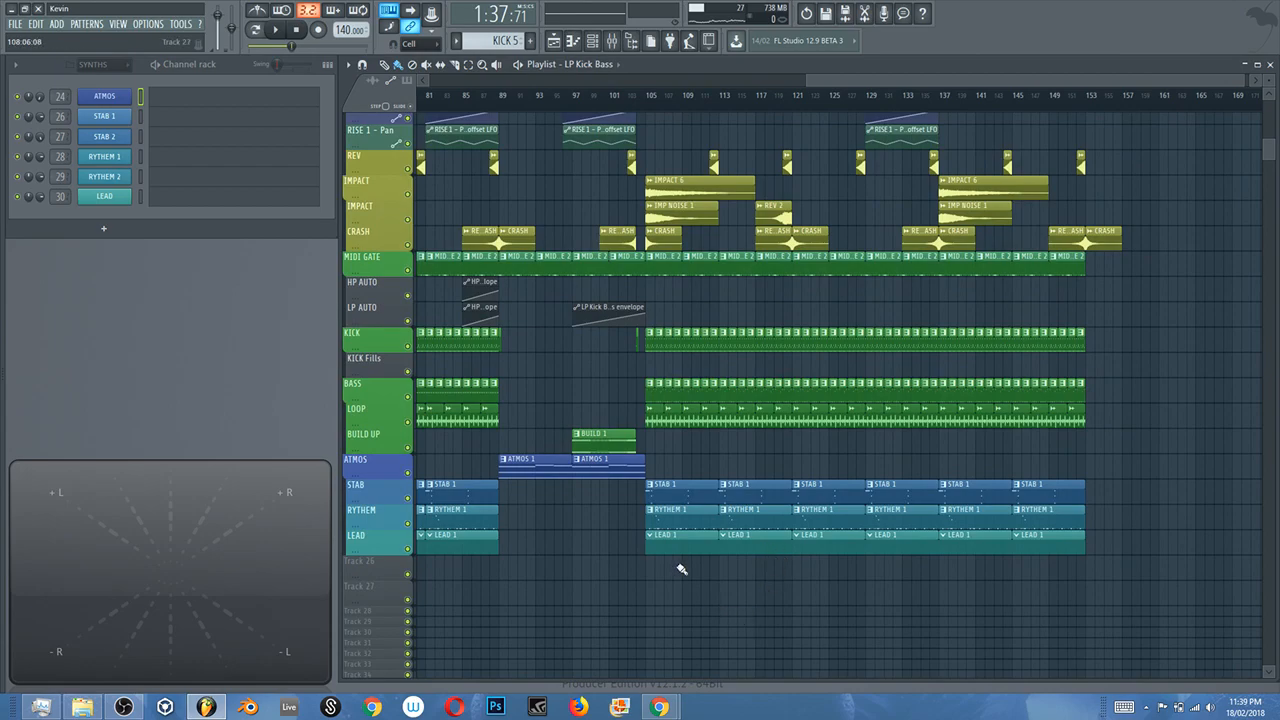
# Step: Select the LEAD 1 pattern, view the LEAD channel's piano roll, and close it again
pyautogui.click(702, 540)
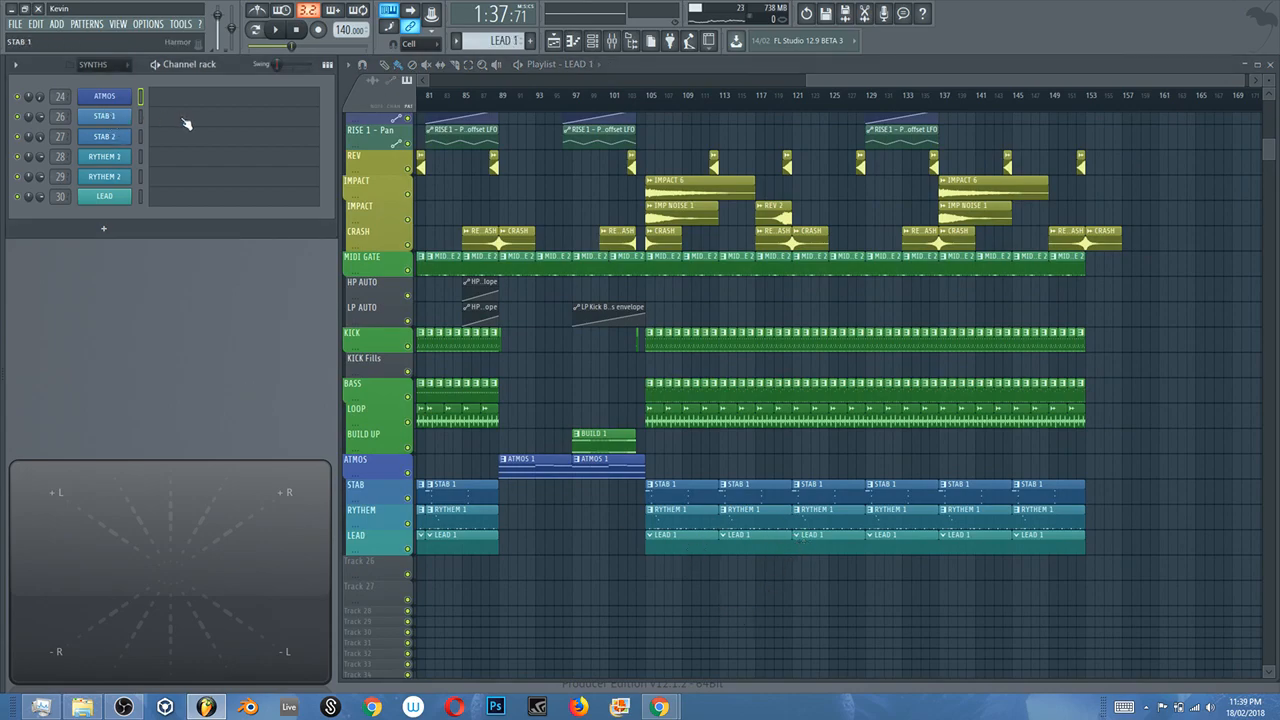
pyautogui.click(175, 200)
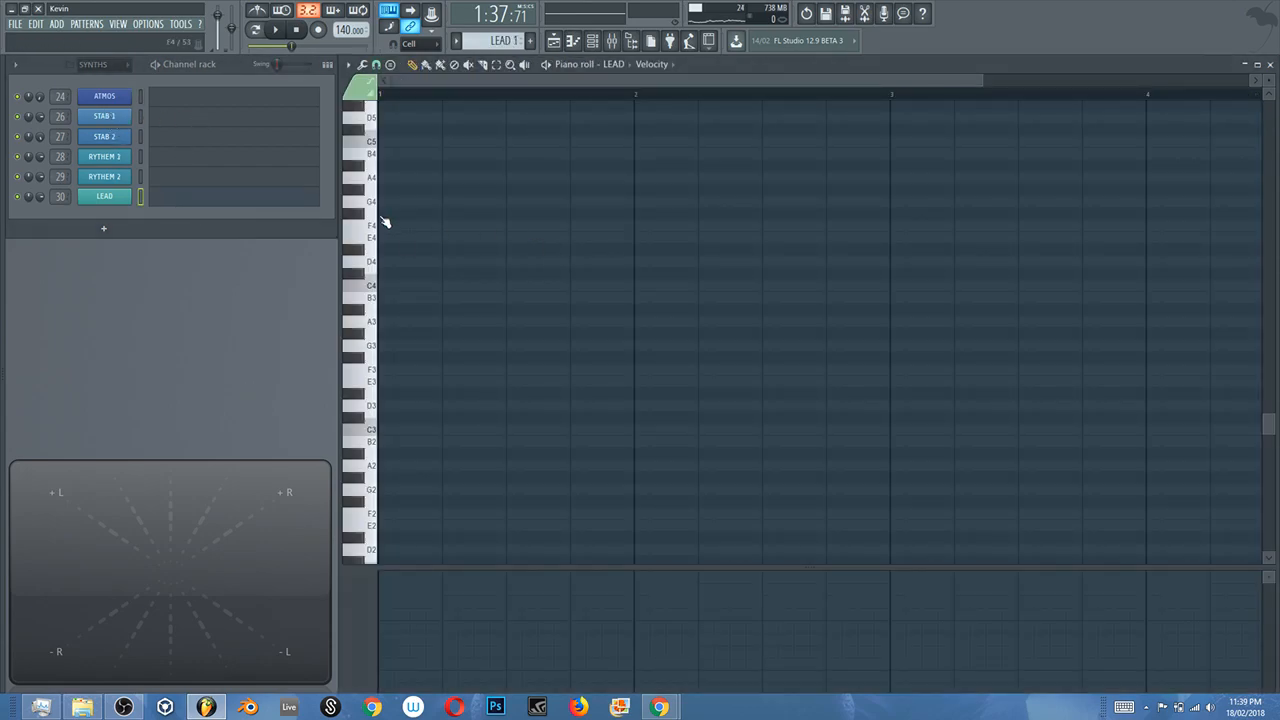
pyautogui.click(1269, 64)
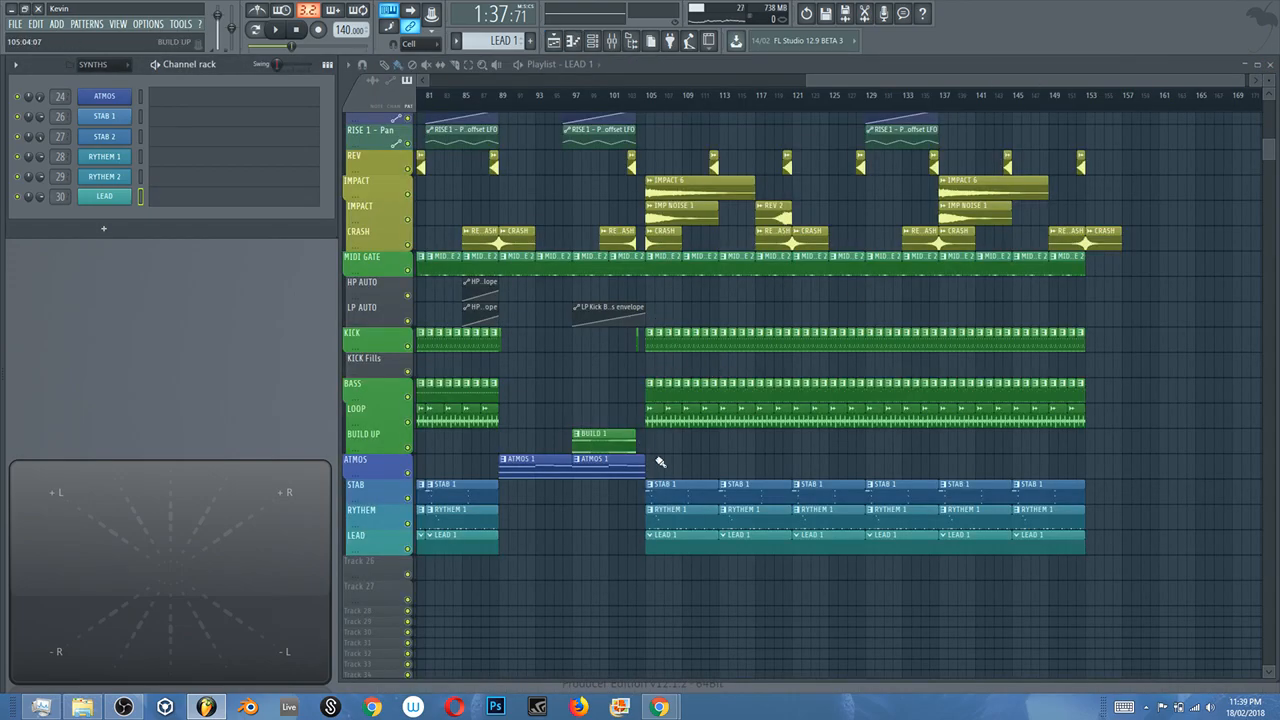
# Step: Review the colour-grouped mixer tracks from KICK through LEAD, and return to the playlist
pyautogui.scroll(5, 655, 455)
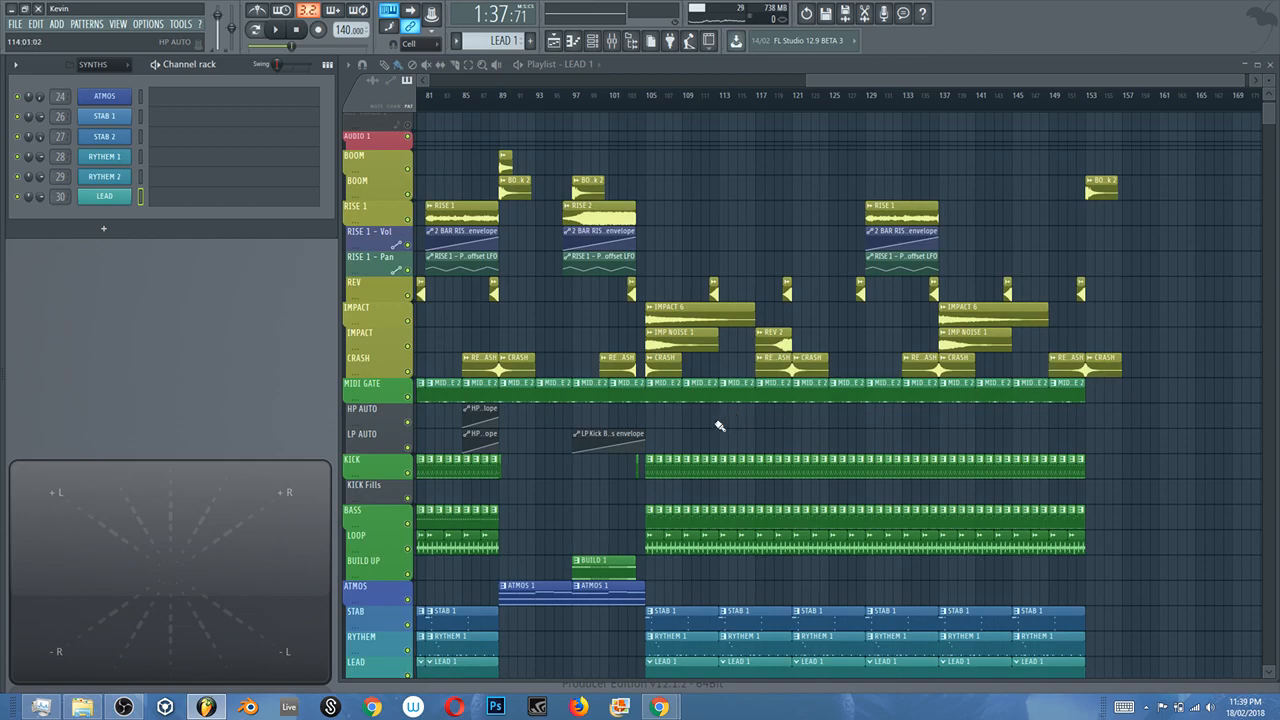
pyautogui.click(612, 40)
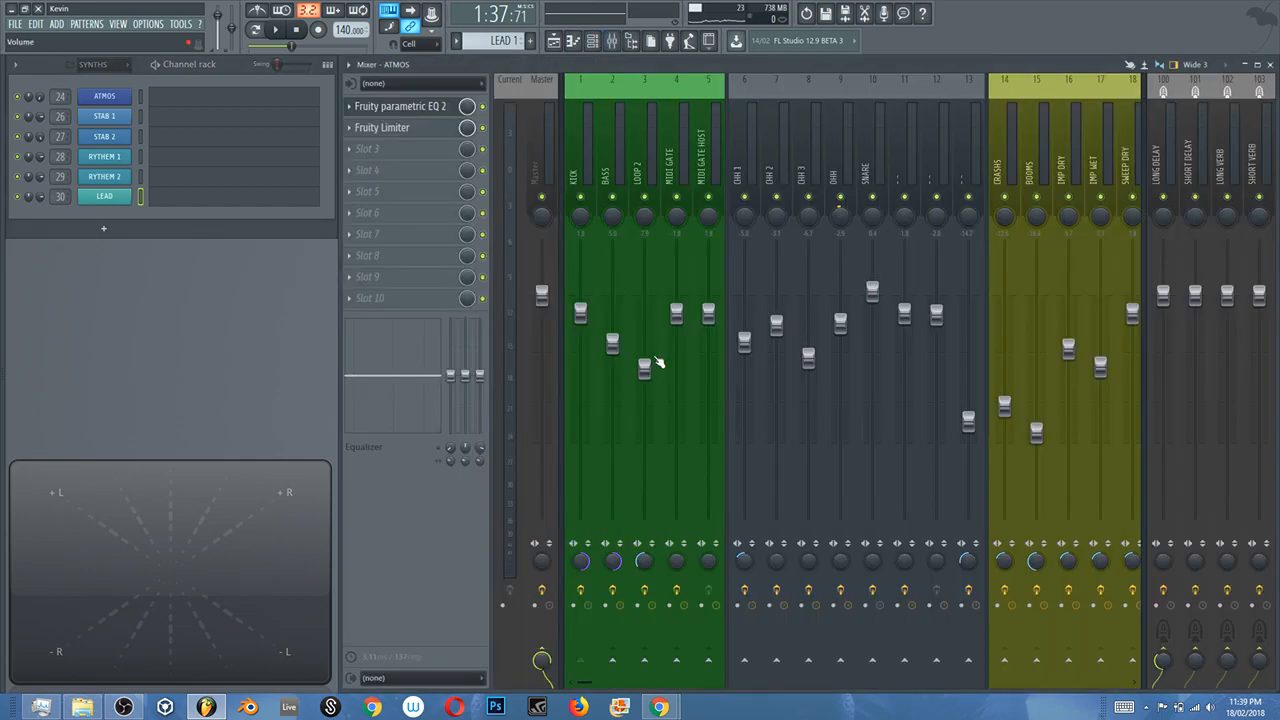
pyautogui.scroll(-4, 702, 193)
pyautogui.scroll(4, 702, 190)
pyautogui.scroll(-6, 702, 185)
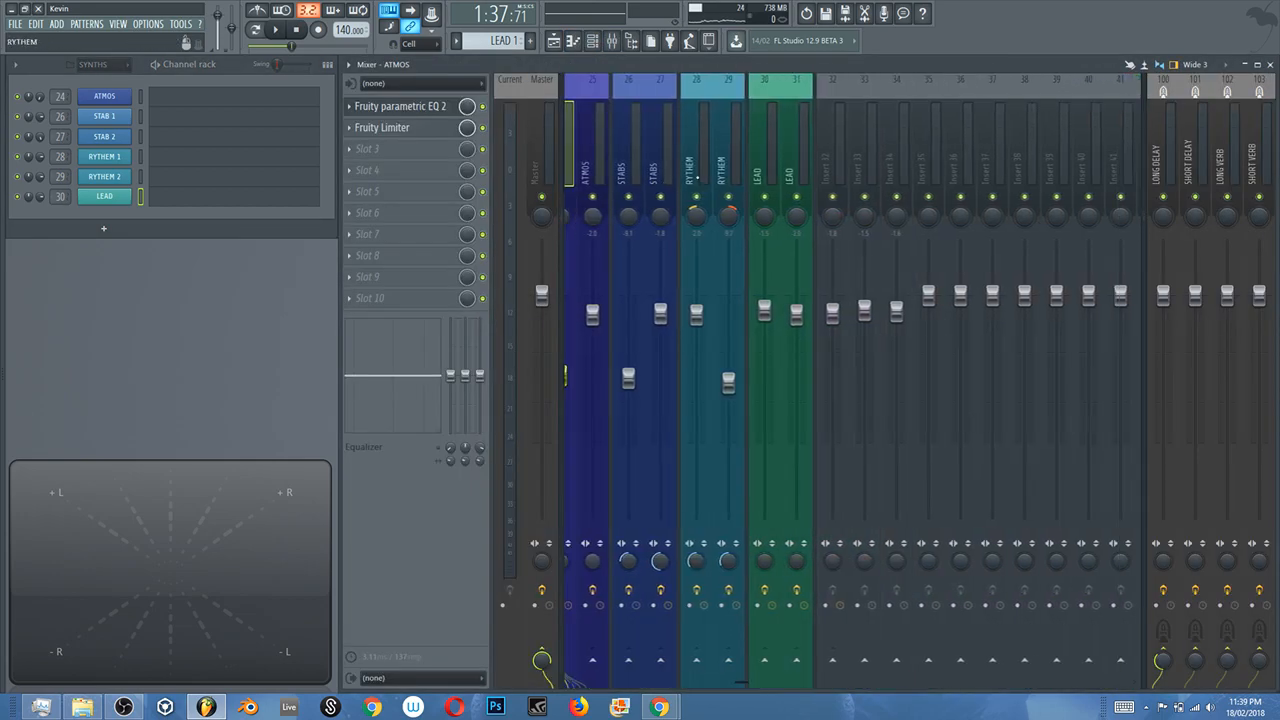
pyautogui.scroll(6, 702, 177)
pyautogui.scroll(1, 702, 177)
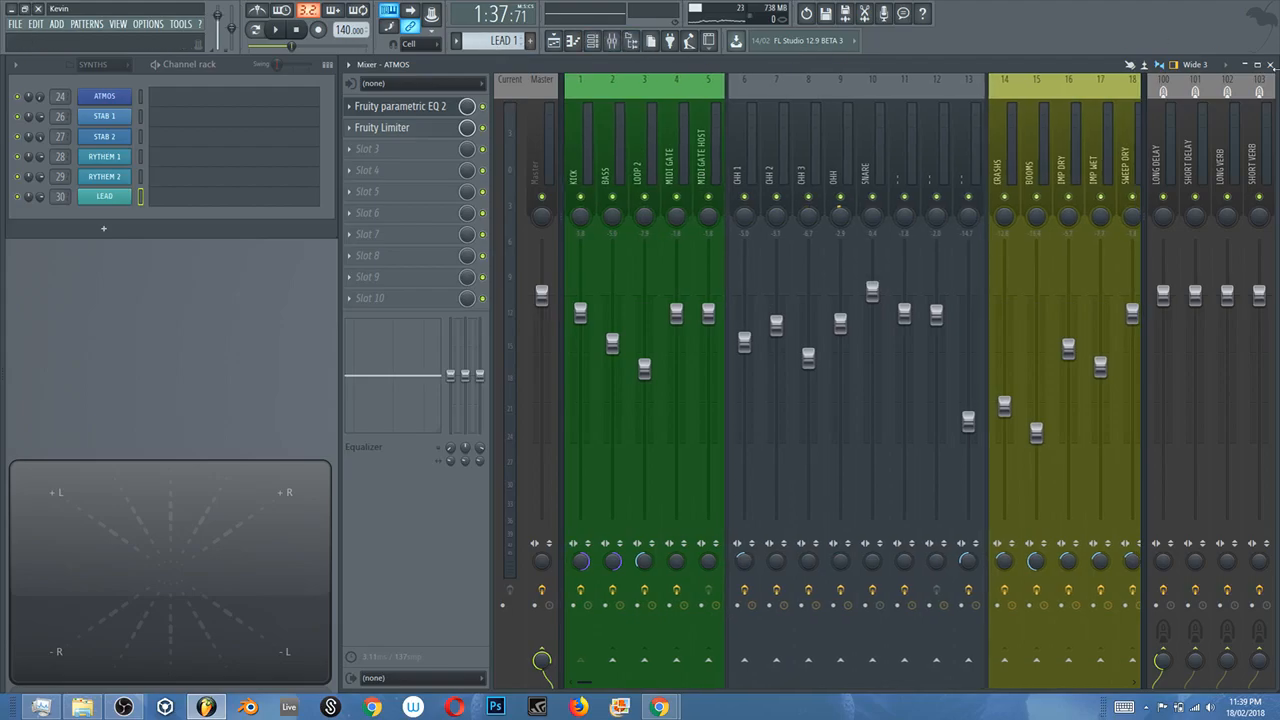
pyautogui.click(1270, 65)
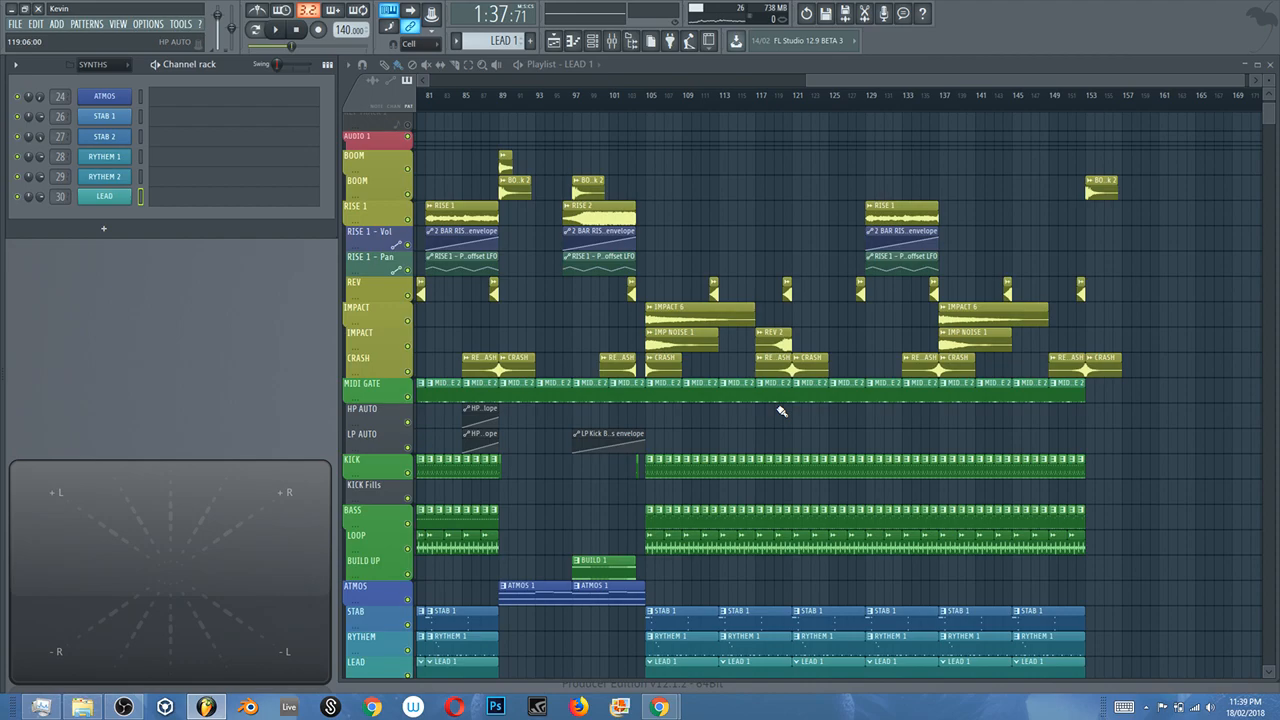
# Step: Examine how the effects, automation, drum and synth clips are laid out across the song's sections in the playlist
pyautogui.scroll(-1, 745, 422)
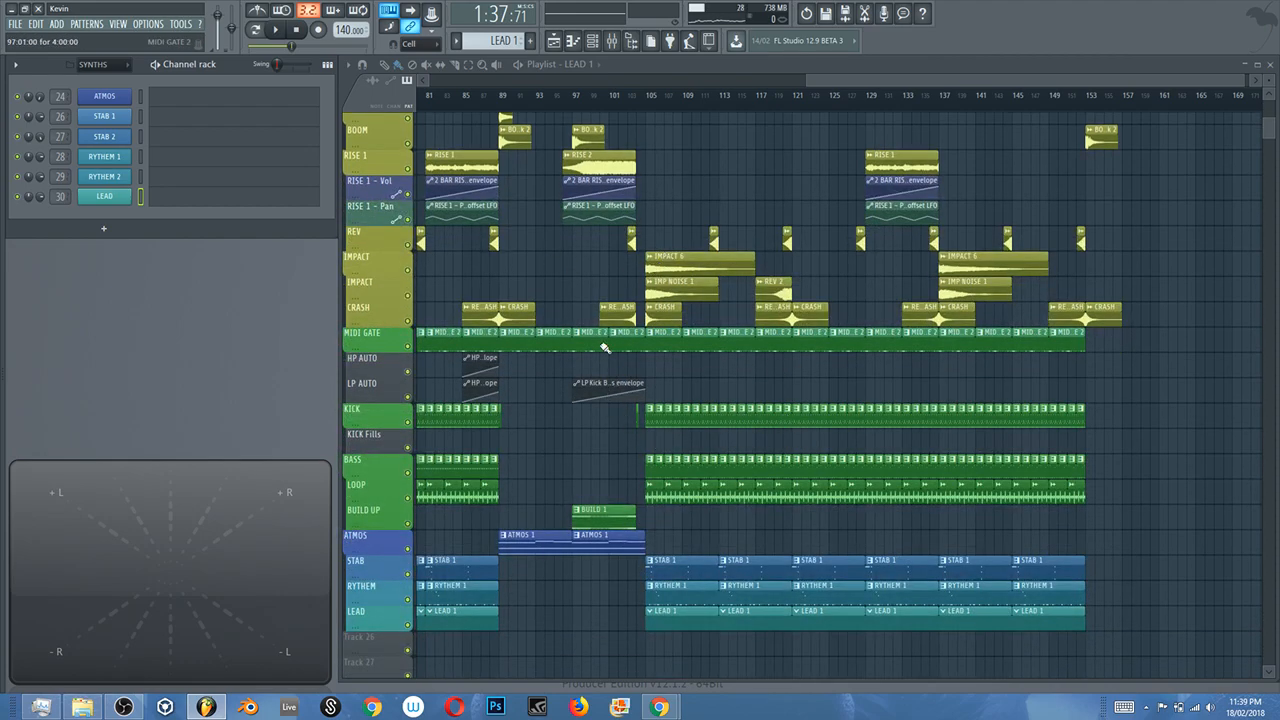
pyautogui.moveTo(610, 311); pyautogui.dragTo(1089, 378)
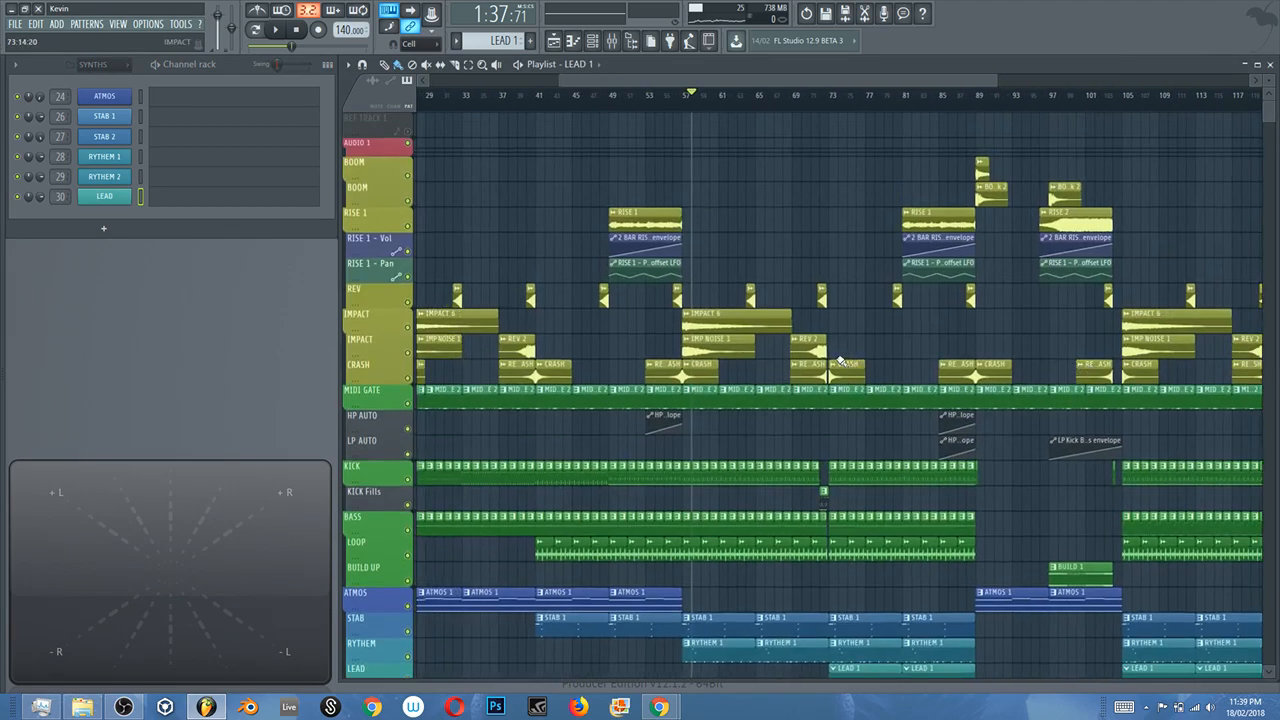
pyautogui.scroll(-2, 834, 363)
pyautogui.scroll(-4, 720, 405)
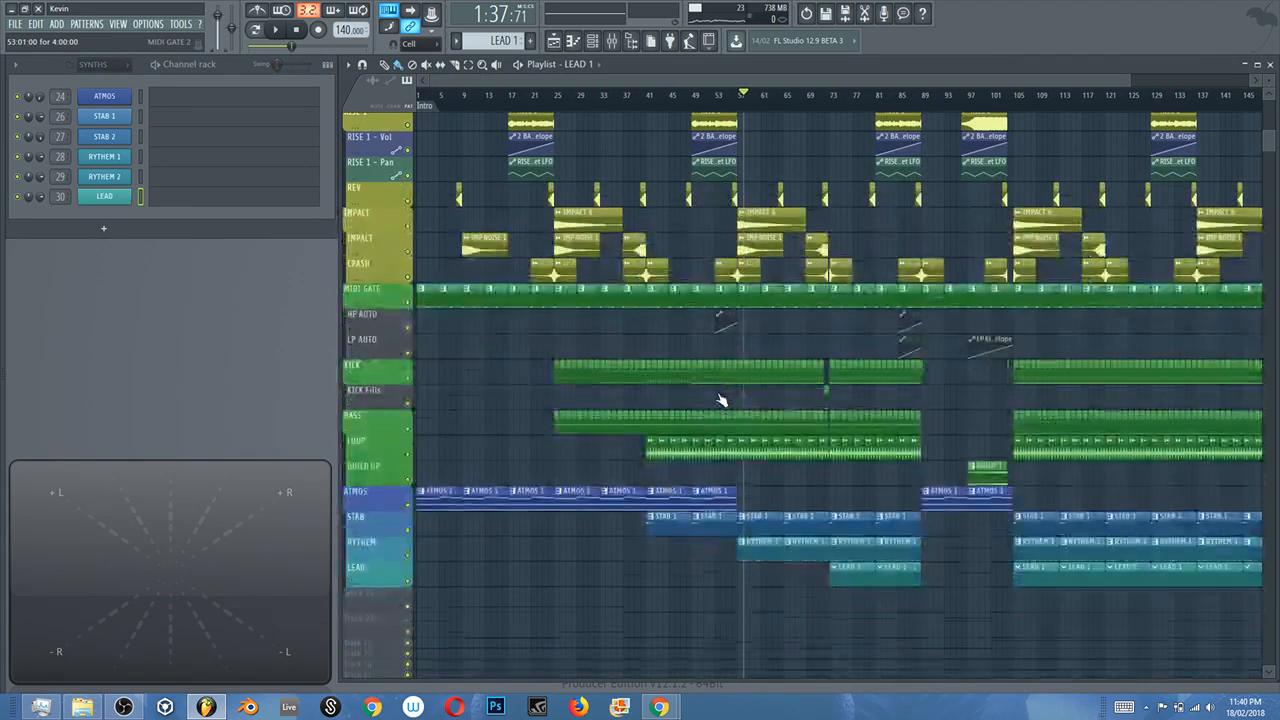
pyautogui.scroll(2, 711, 406)
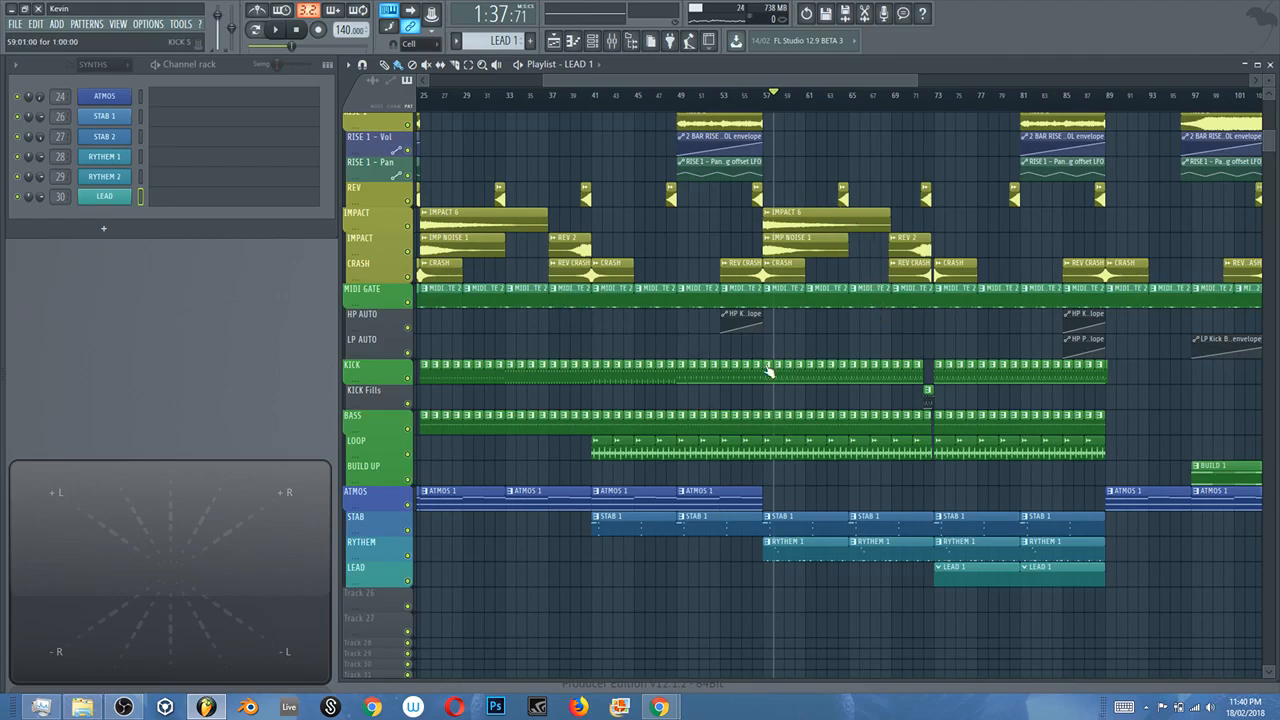
pyautogui.scroll(-3, 700, 340)
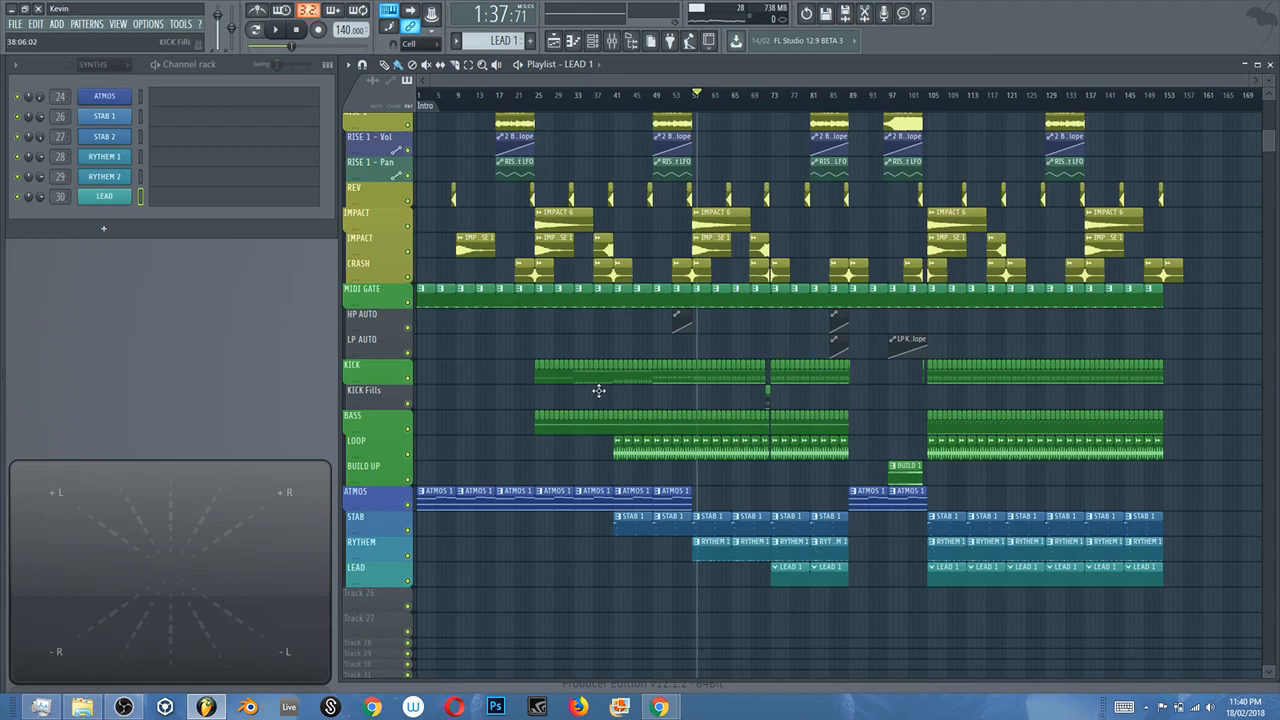
pyautogui.scroll(3, 600, 390)
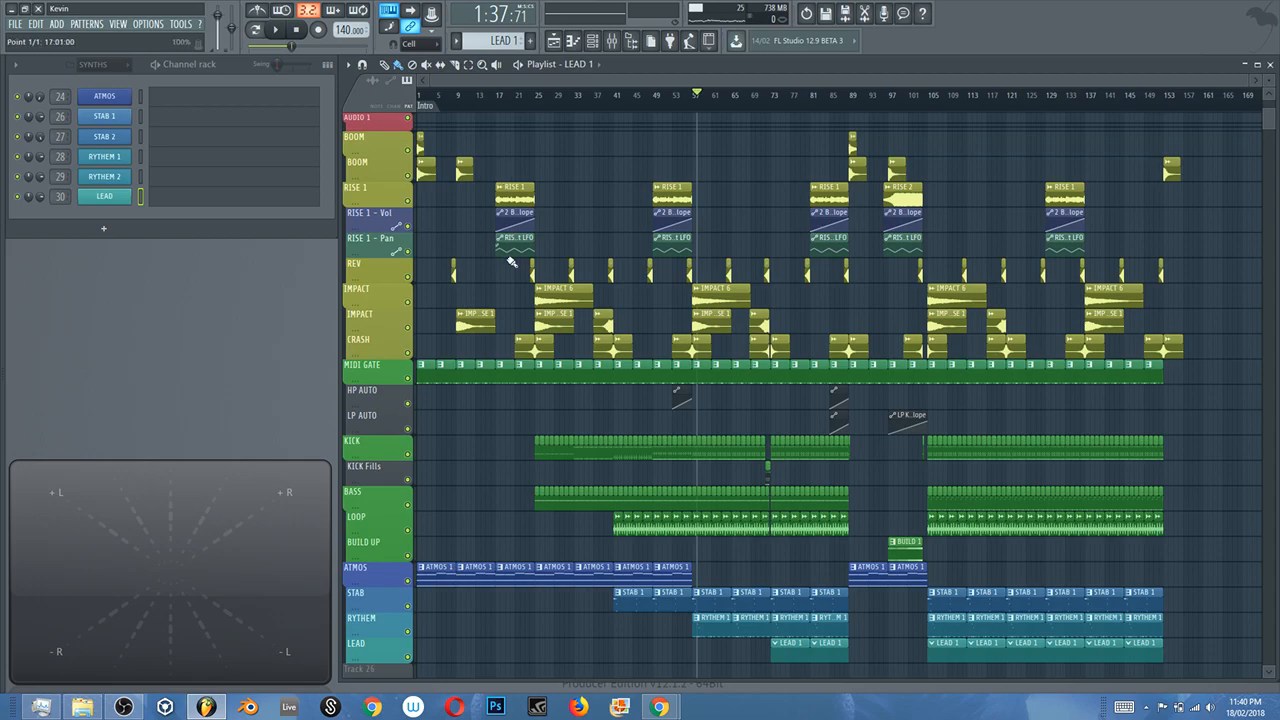
# Step: Play the song from the Intro marker at bar 1
pyautogui.click(425, 100)
pyautogui.press('space')
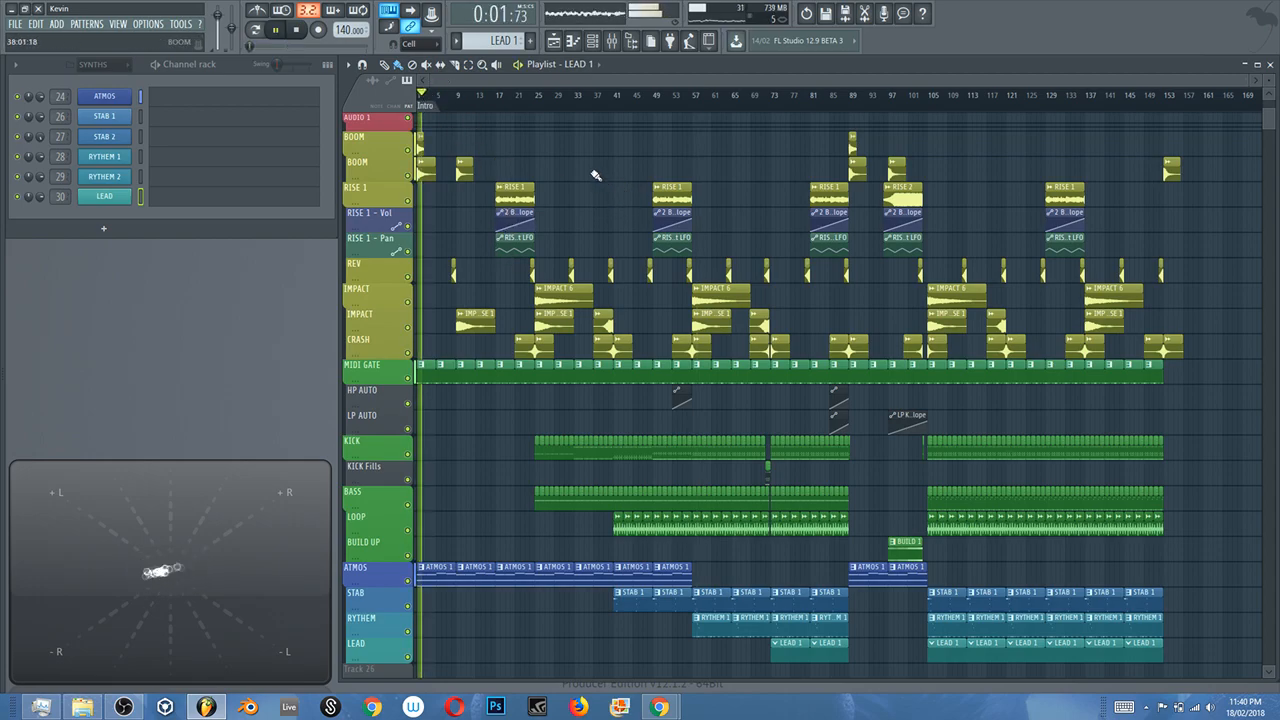
pyautogui.scroll(2, 460, 382)
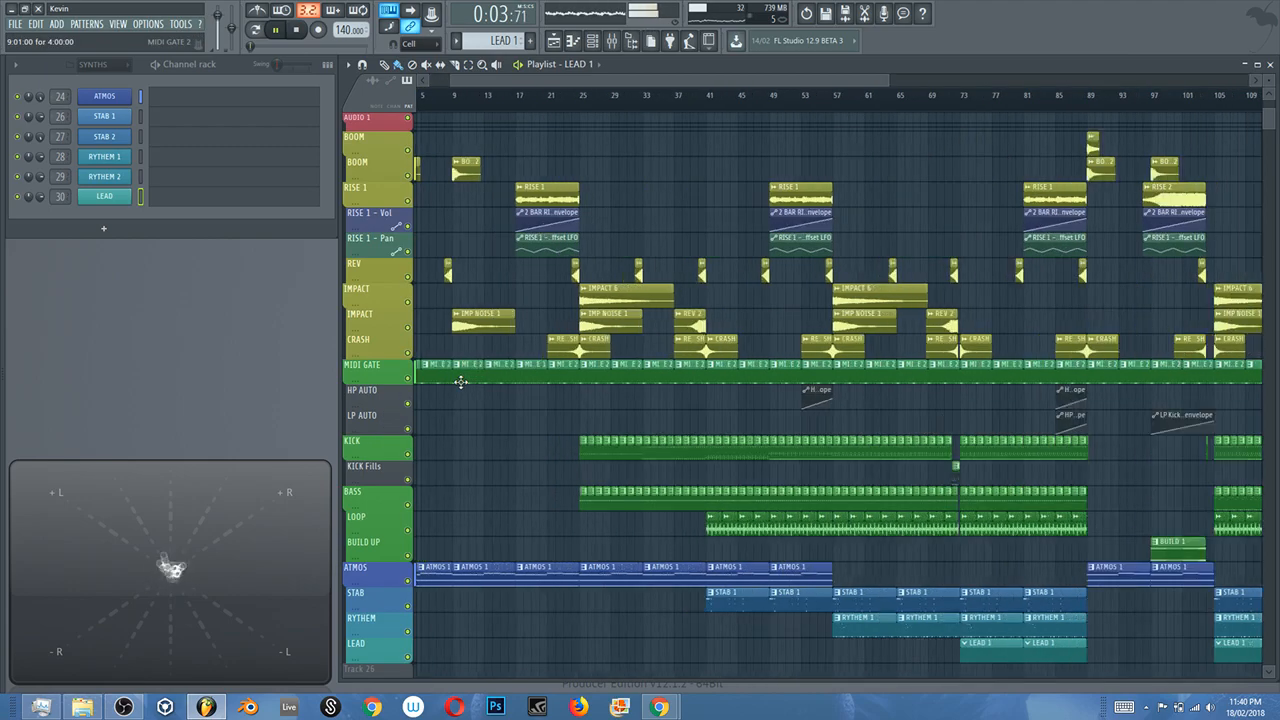
pyautogui.scroll(3, 460, 382)
pyautogui.scroll(-3, 678, 388)
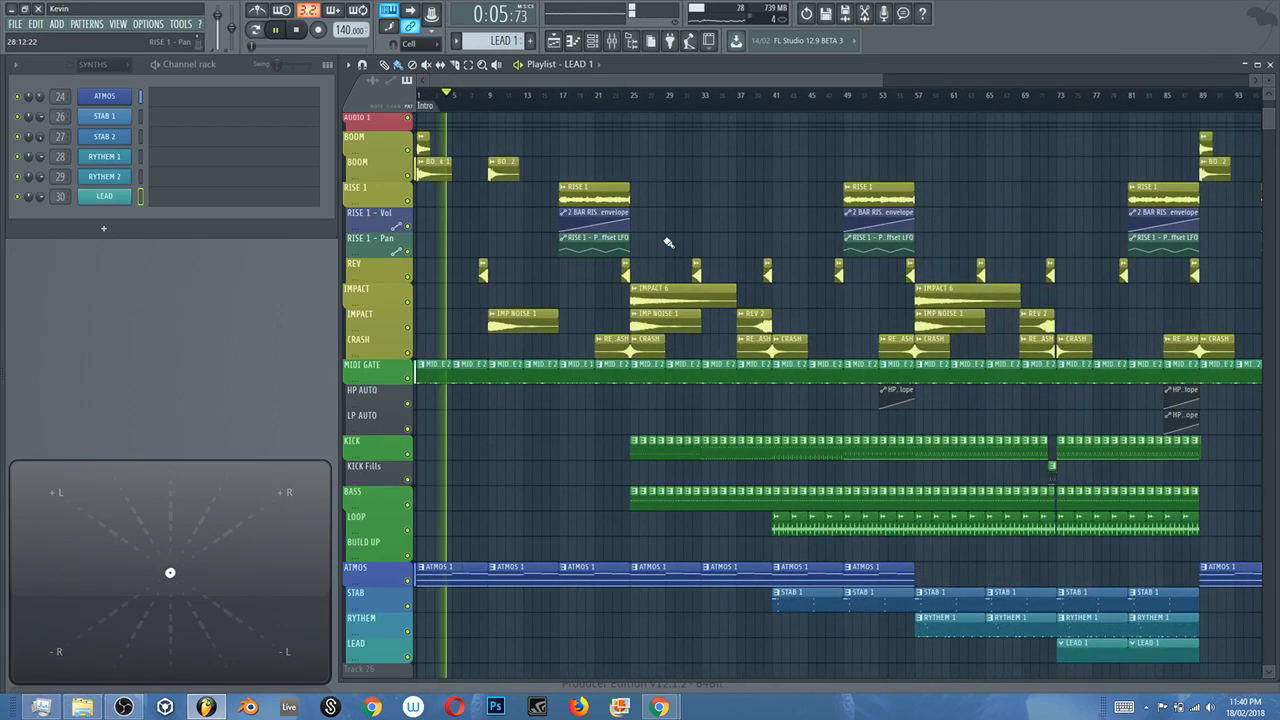
# Step: Stop playback and restart it from bar 25, where the kick and bass come in
pyautogui.press('space')
pyautogui.click(638, 102)
pyautogui.press('space')
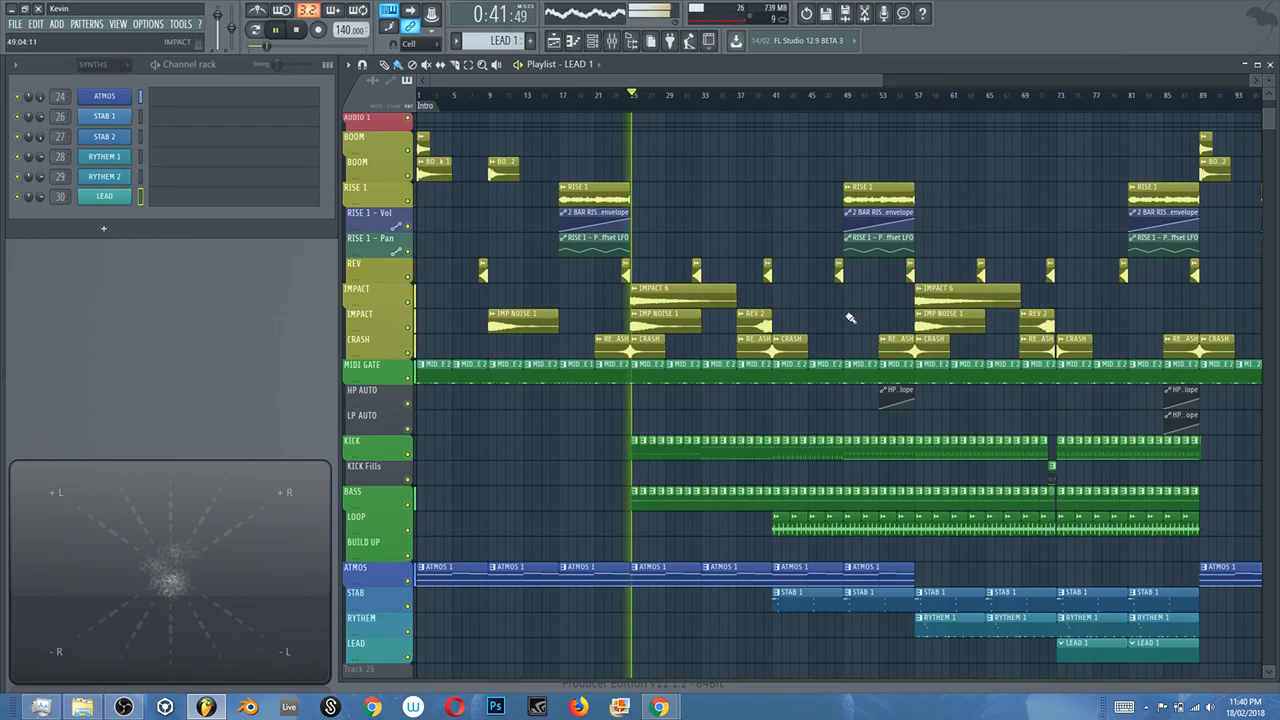
# Step: Audition the following sections by moving playback on to bar 41 and up to the build-up at bar 97, and stop playback
pyautogui.click(780, 101)
pyautogui.moveTo(924, 207); pyautogui.dragTo(765, 177)
pyautogui.click(757, 98)
pyautogui.moveTo(892, 251); pyautogui.dragTo(652, 256)
pyautogui.click(732, 104)
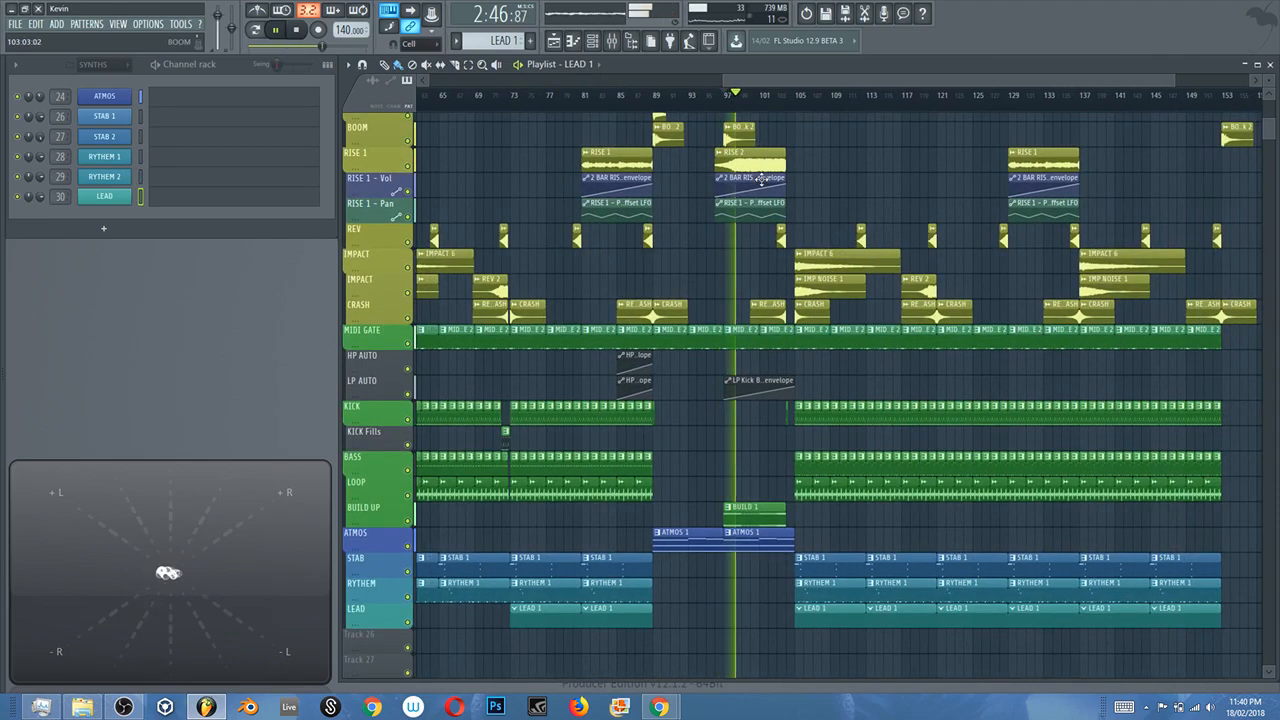
pyautogui.moveTo(928, 380); pyautogui.dragTo(789, 377)
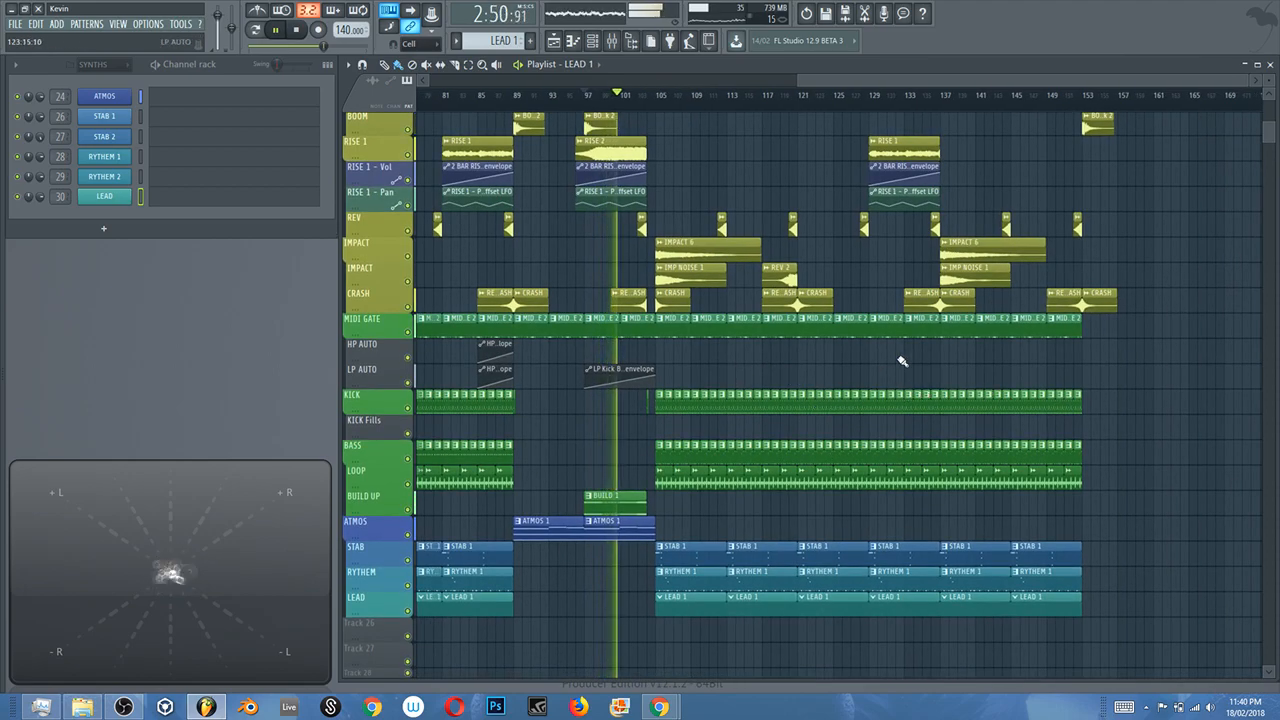
pyautogui.moveTo(871, 363); pyautogui.dragTo(751, 371)
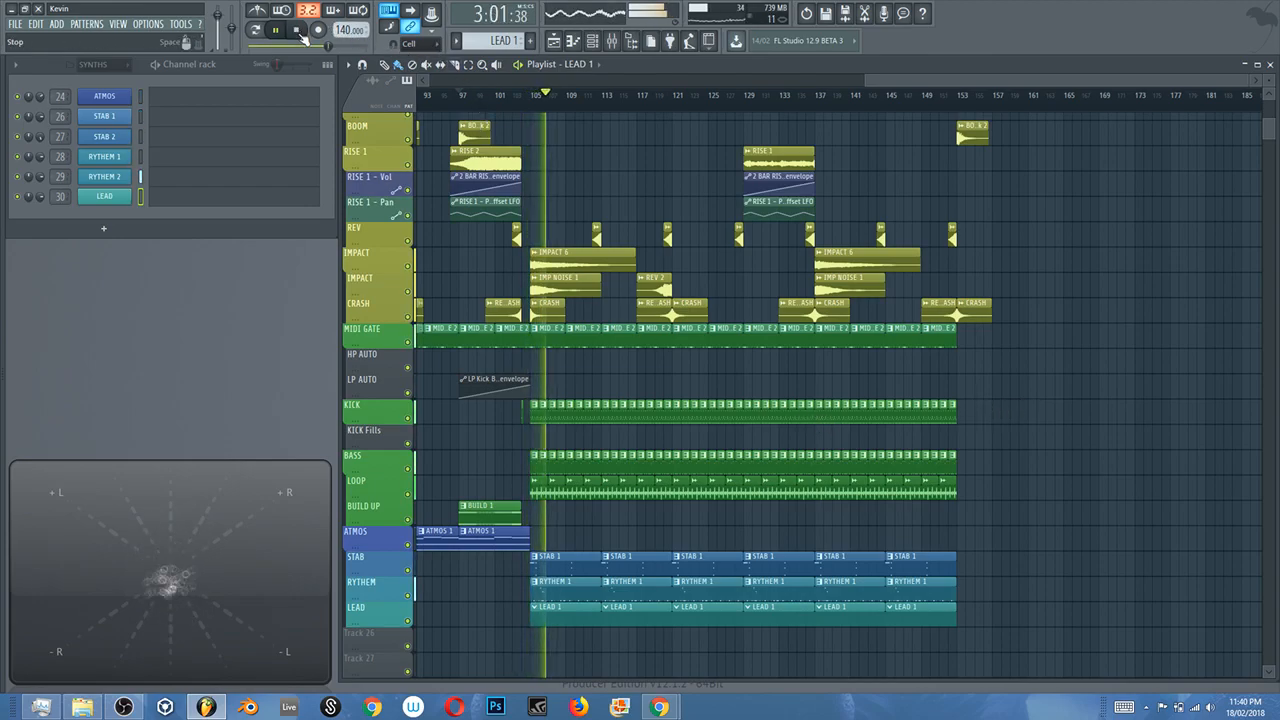
pyautogui.press('space')
# Step: Examine the break, build-up and final drop in the playlist, including how their tracks compare with the earlier sections
pyautogui.hscroll(-2, 568, 370)
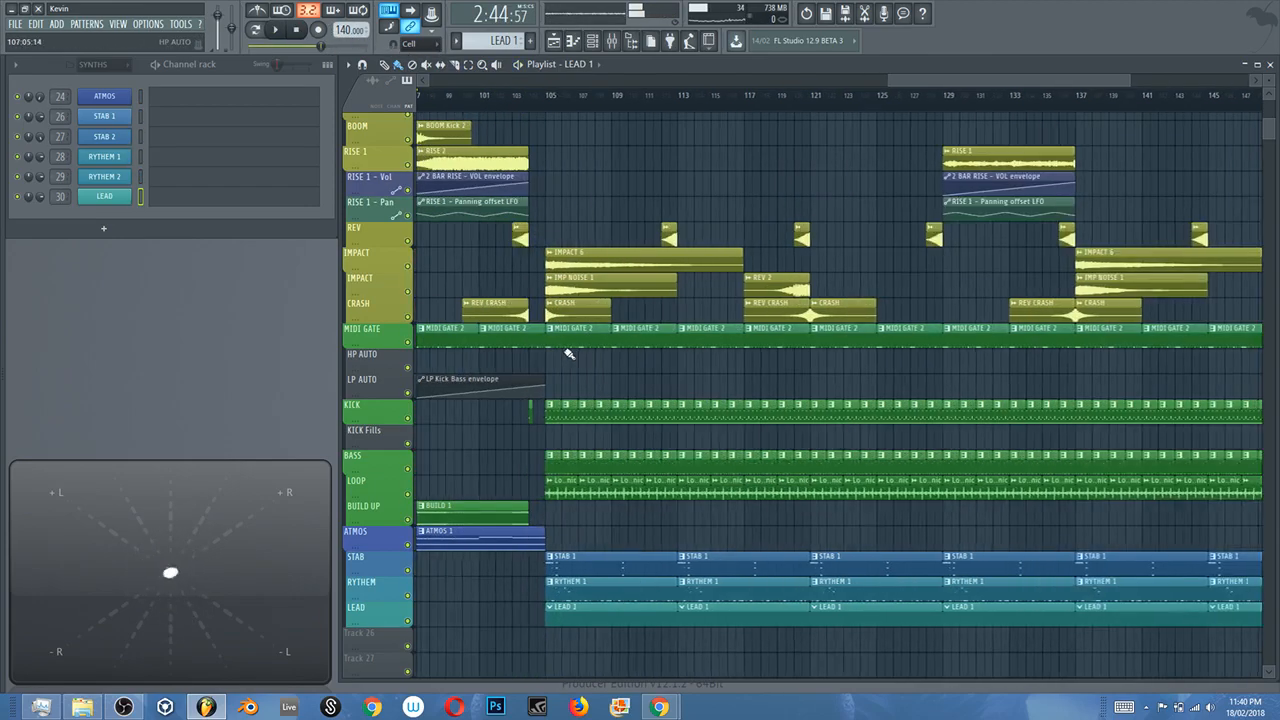
pyautogui.hscroll(-2, 676, 372)
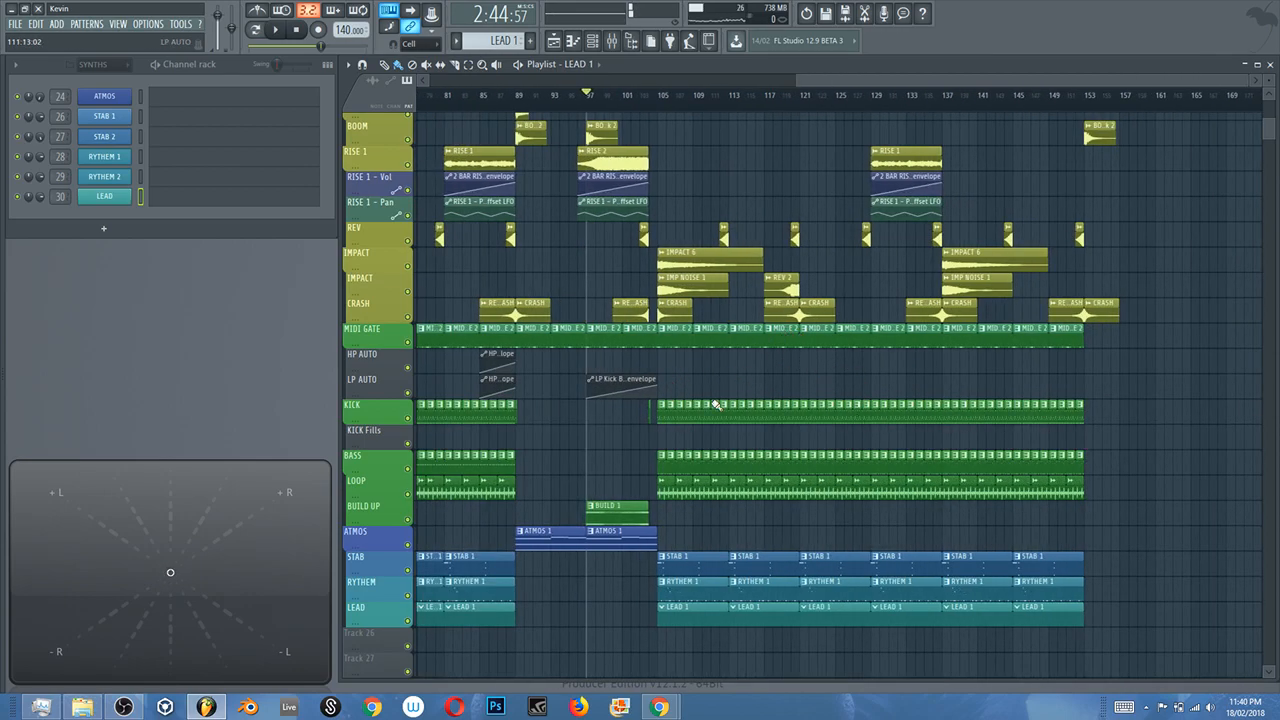
pyautogui.scroll(-4, 646, 408)
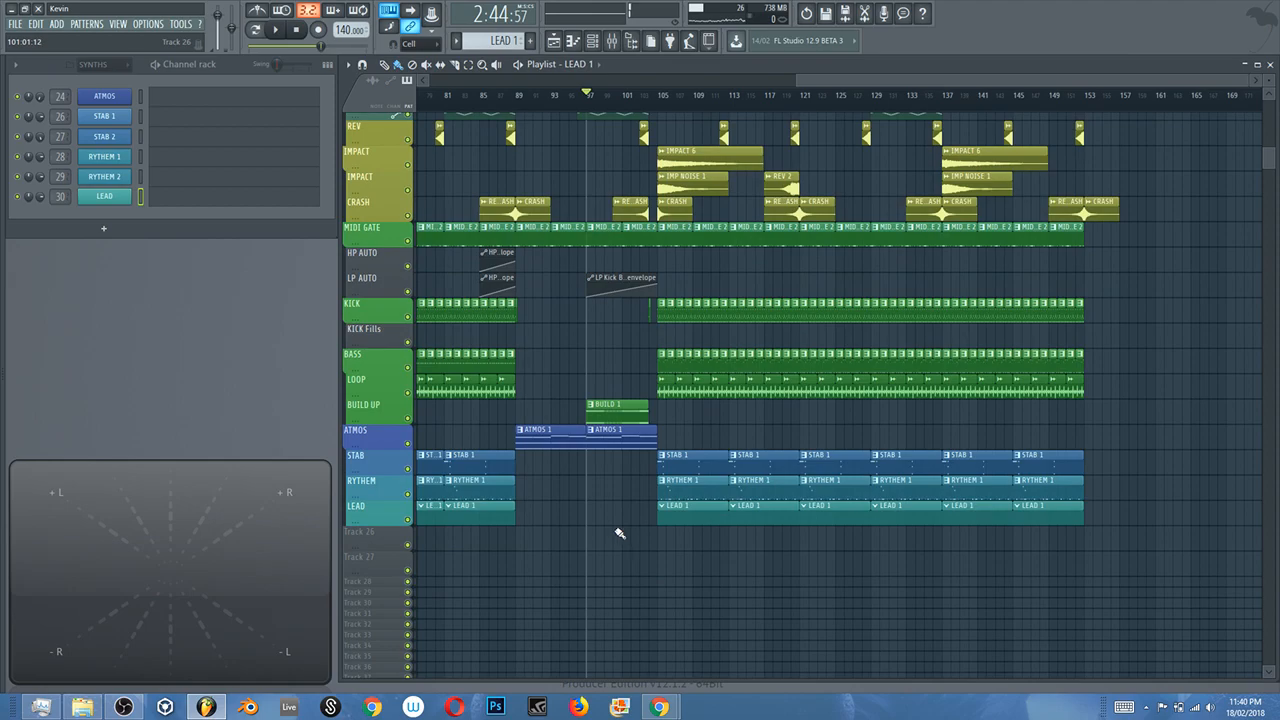
pyautogui.moveTo(597, 331); pyautogui.dragTo(1151, 427)
pyautogui.moveTo(842, 327); pyautogui.dragTo(1092, 350)
pyautogui.scroll(-2, 457, 389)
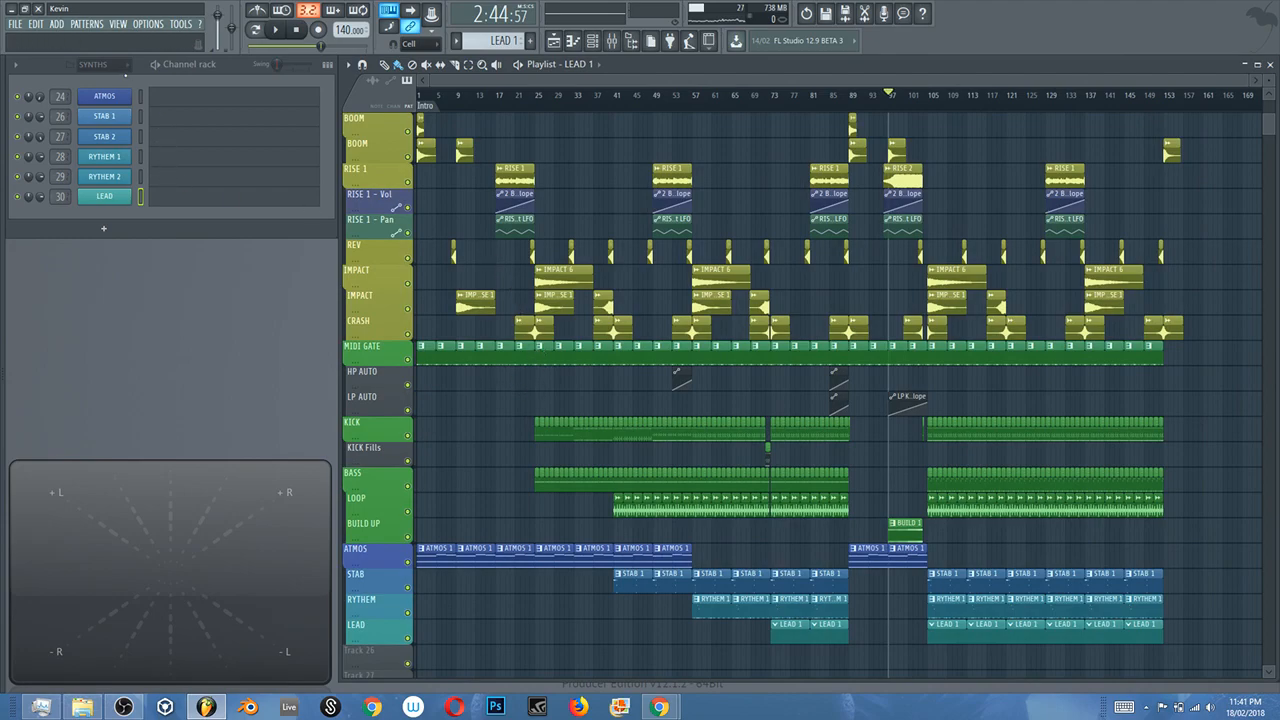
# Step: Filter the channel rack to the MAIN BEAT group, view the PERC channel's FPC plugin, and close it
pyautogui.click(127, 65)
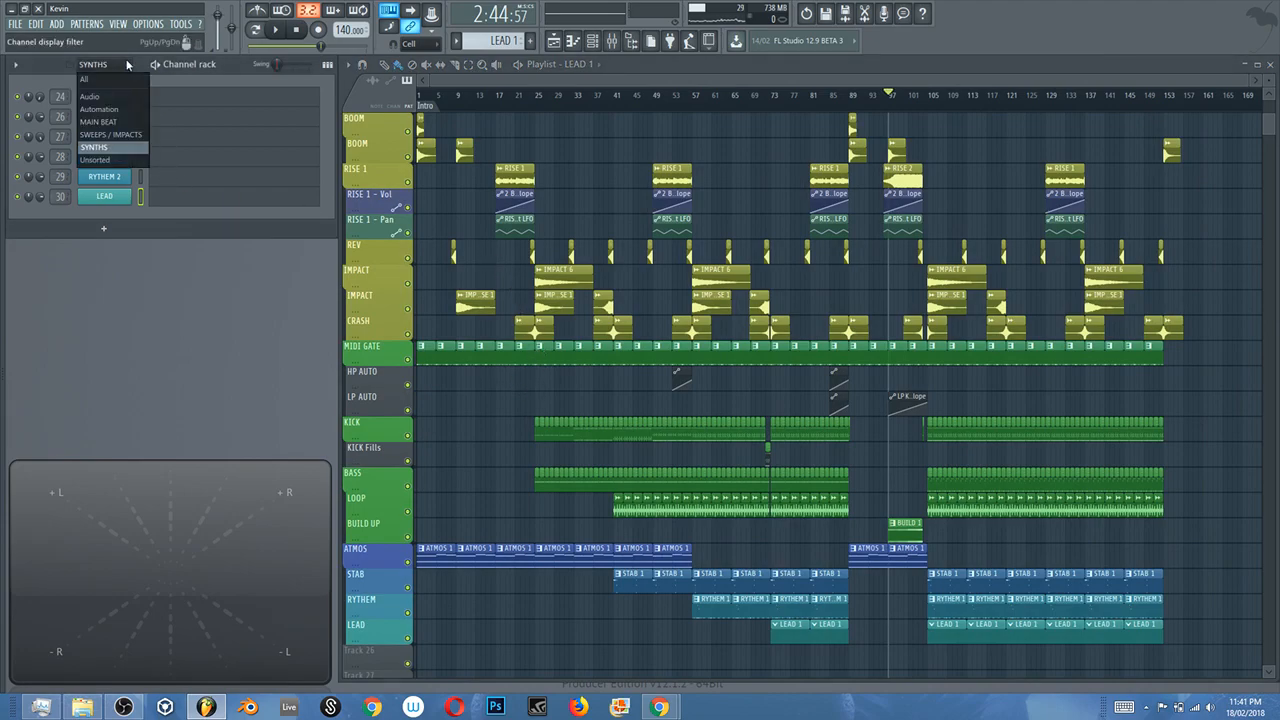
pyautogui.click(98, 121)
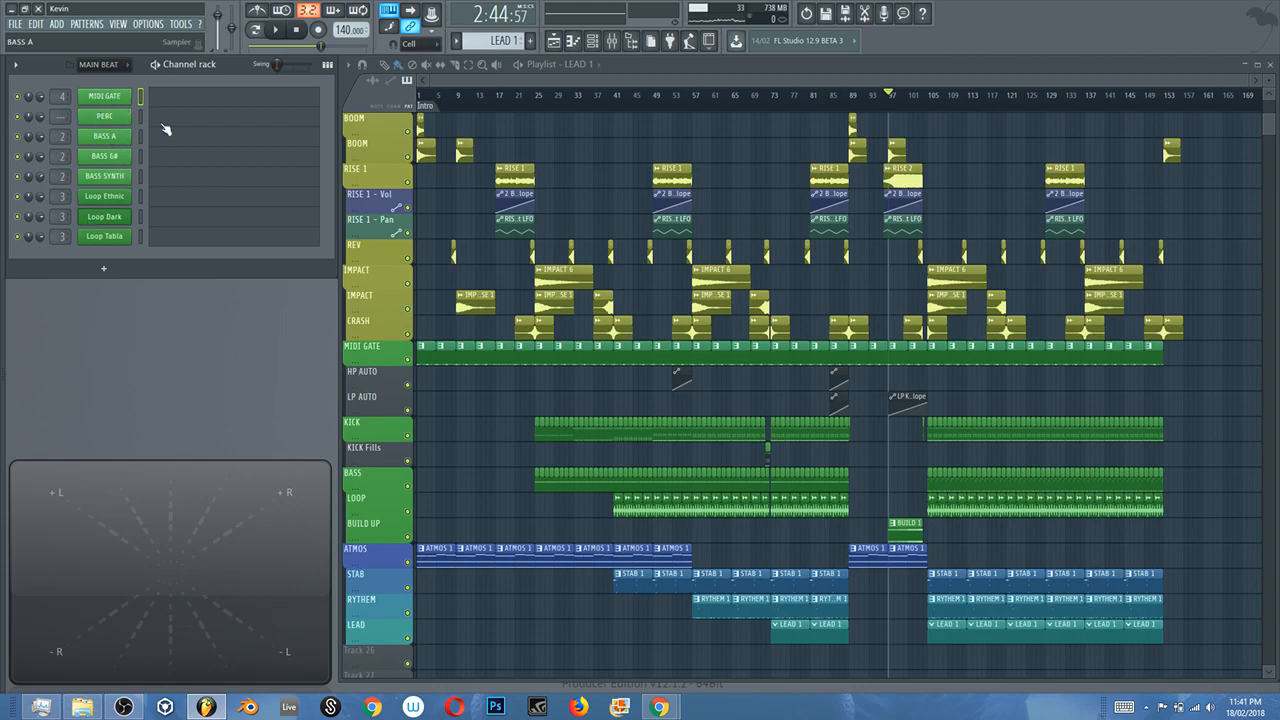
pyautogui.click(104, 117)
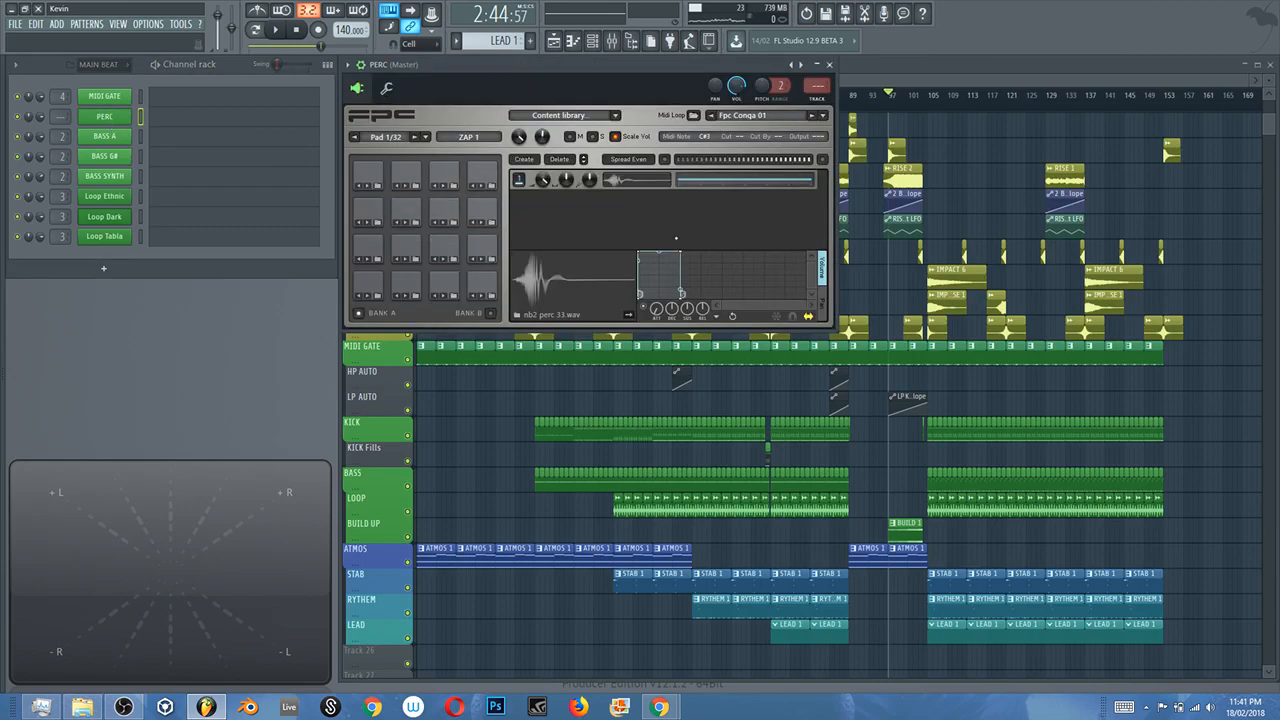
pyautogui.rightClick(477, 410)
# Step: Examine the kick track in the playlist, comparing the KICK pattern variations from bar 25 onward with the bass and loop tracks
pyautogui.scroll(4, 465, 340)
pyautogui.scroll(3, 496, 411)
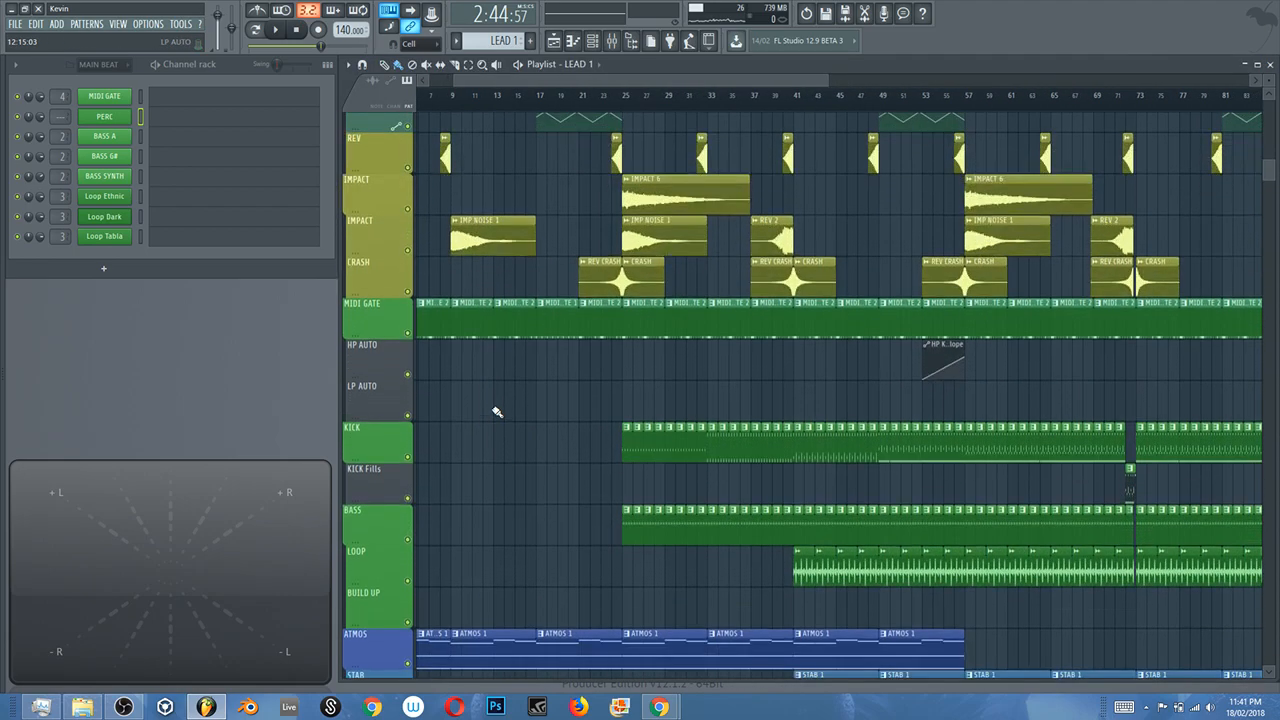
pyautogui.scroll(-2, 529, 357)
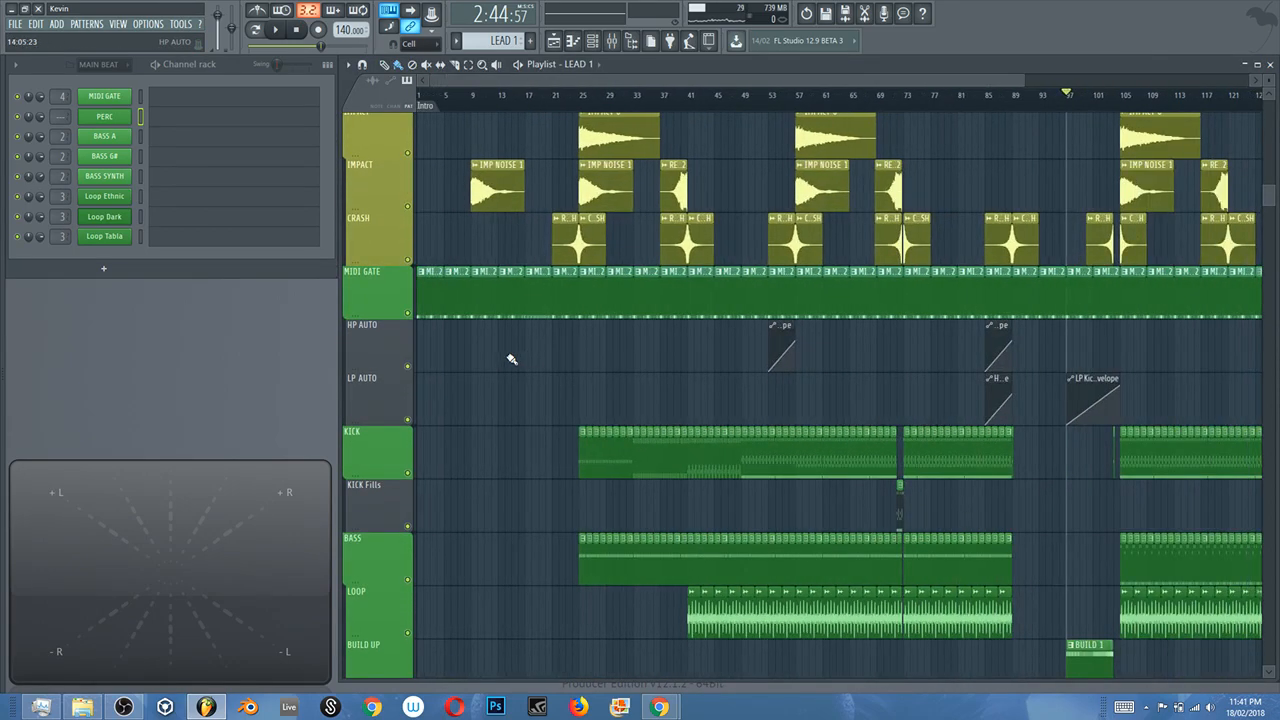
pyautogui.scroll(2, 530, 400)
pyautogui.scroll(-3, 670, 480)
pyautogui.scroll(4, 702, 330)
pyautogui.scroll(-2, 698, 328)
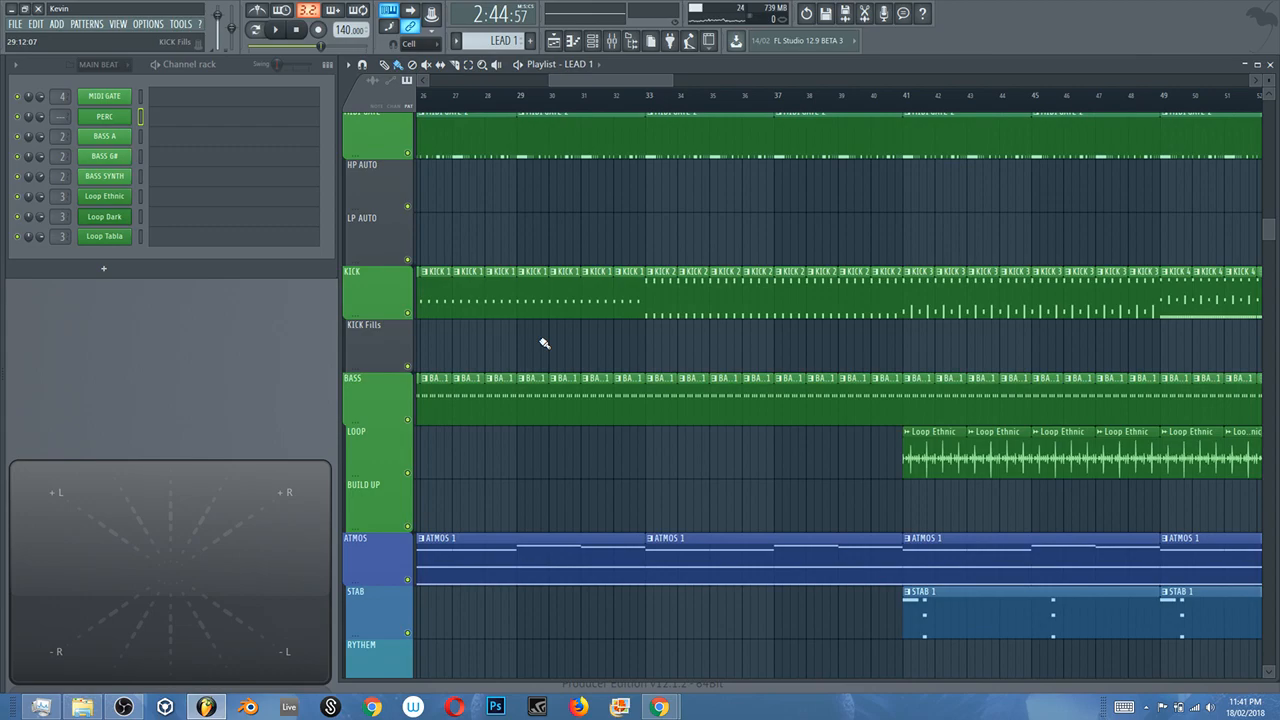
pyautogui.scroll(3, 560, 340)
pyautogui.moveTo(1160, 346); pyautogui.dragTo(820, 349)
pyautogui.scroll(-2, 932, 334)
pyautogui.moveTo(942, 330); pyautogui.dragTo(823, 331)
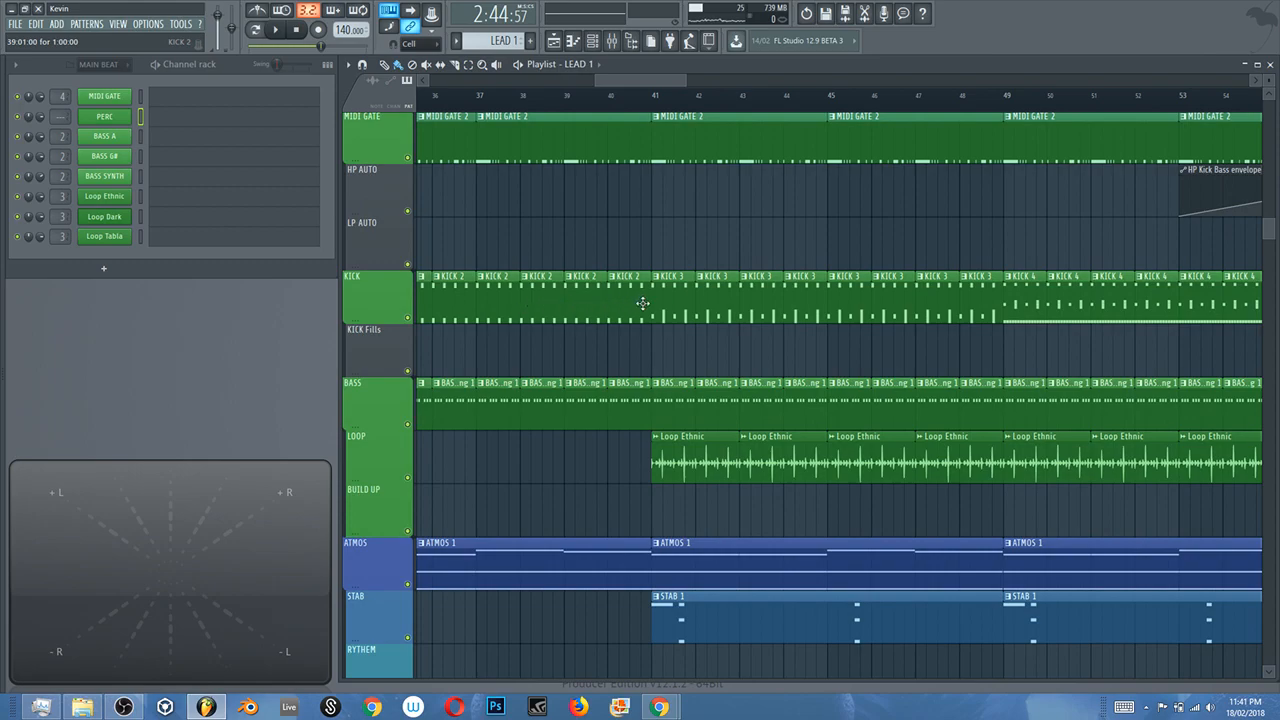
pyautogui.moveTo(1148, 322); pyautogui.dragTo(1068, 372)
pyautogui.scroll(-2, 824, 352)
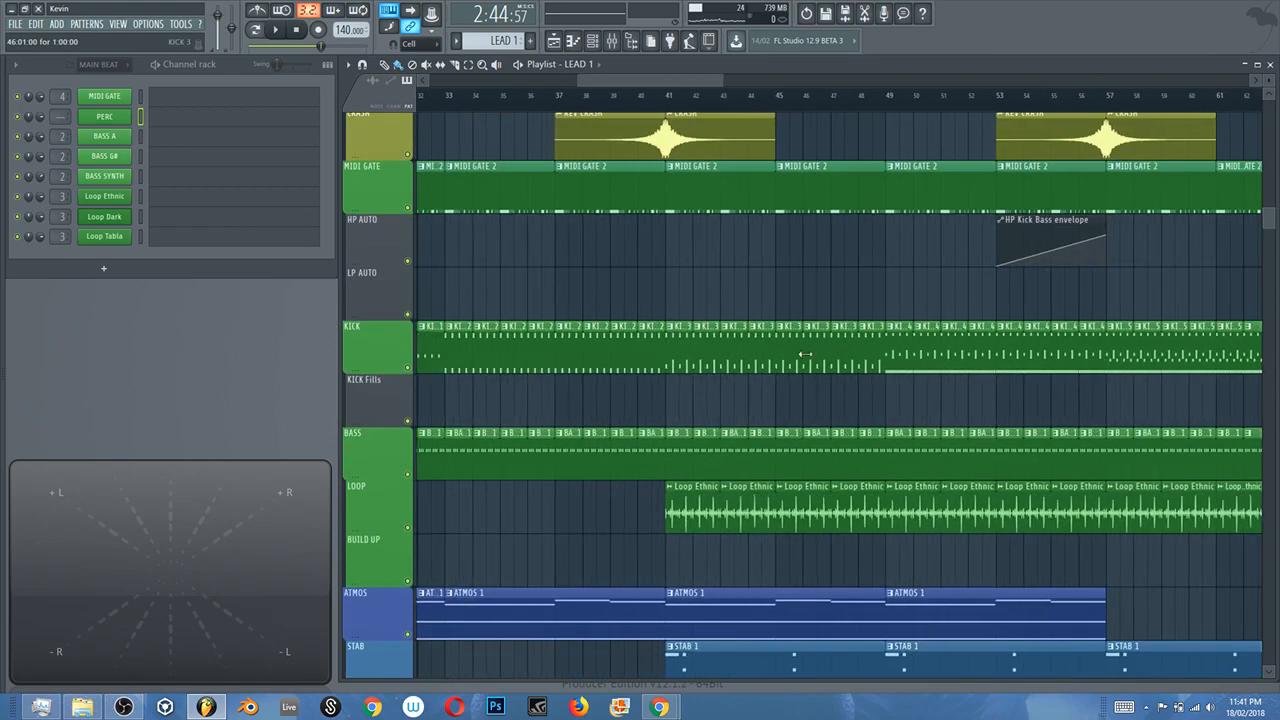
pyautogui.scroll(-1, 625, 365)
pyautogui.moveTo(623, 380); pyautogui.dragTo(837, 371)
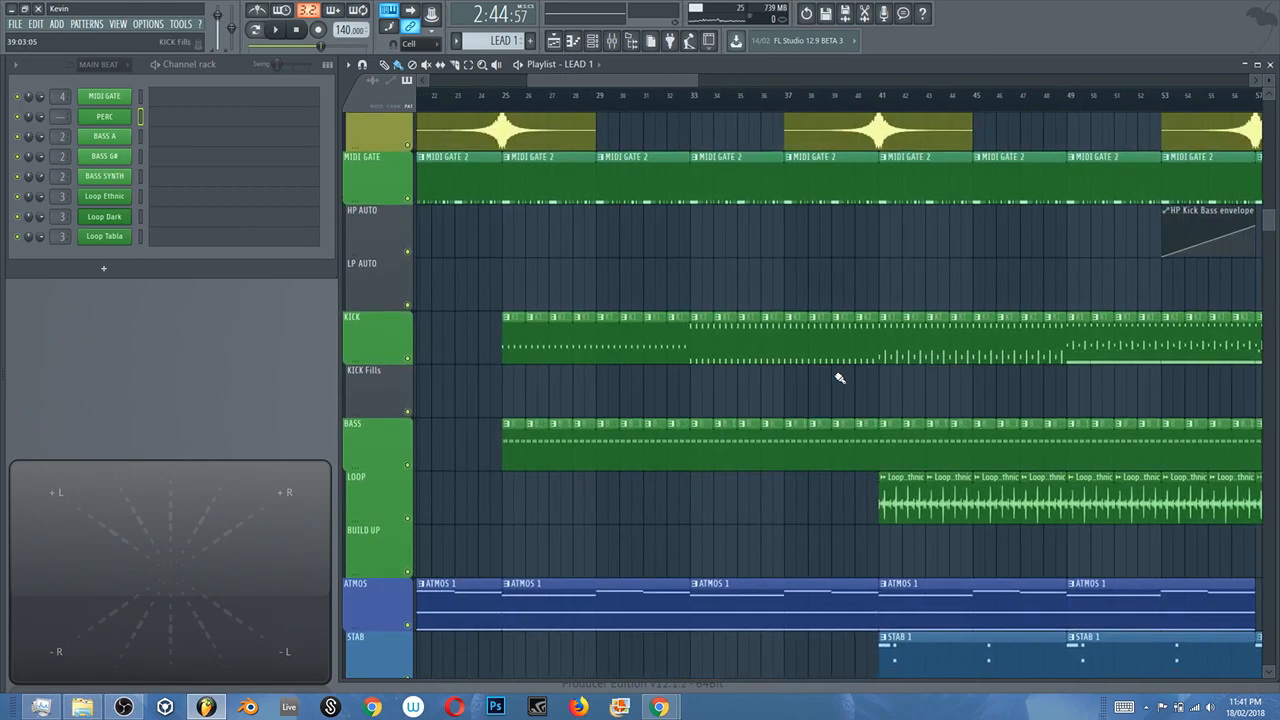
pyautogui.scroll(2, 783, 394)
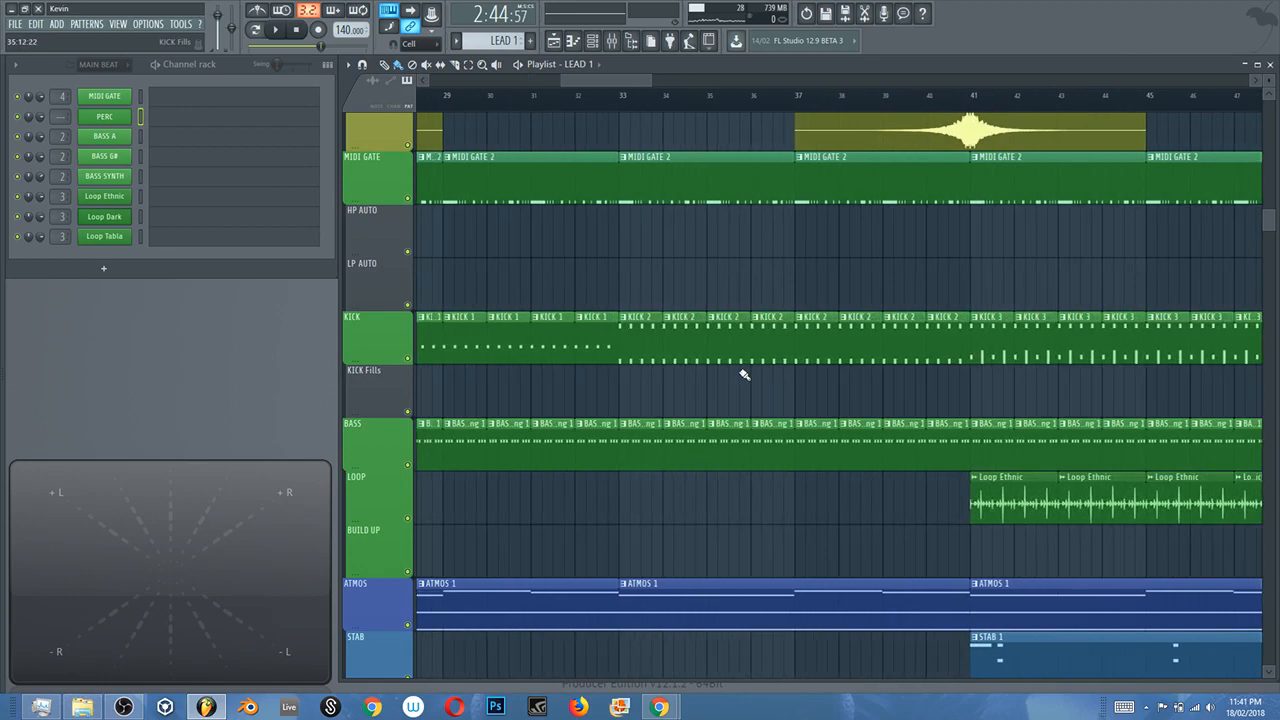
# Step: Audition the kick and rolling bass from within bar 29, and stop playback
pyautogui.click(489, 104)
pyautogui.press('space')
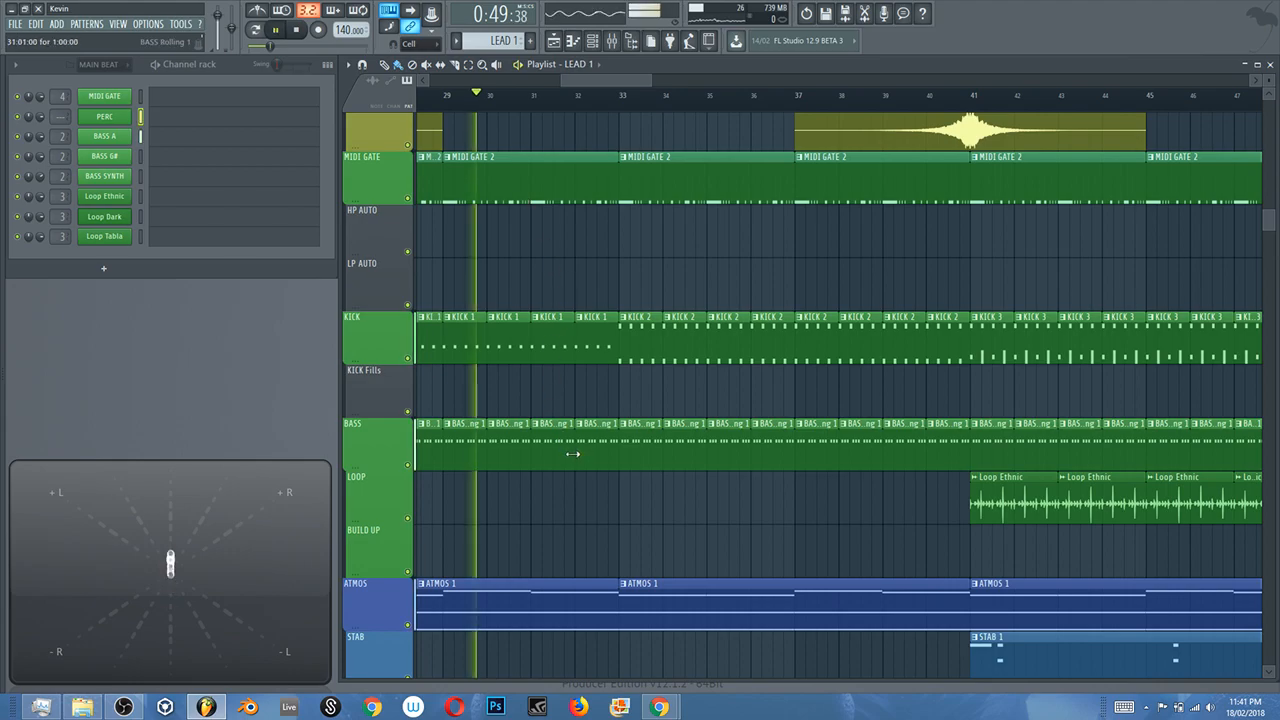
pyautogui.scroll(1, 528, 462)
pyautogui.press('space')
# Step: Select the KICK 1 clips in bars 25 to 32, switch their source pattern to KICK 4, and audition them
pyautogui.moveTo(496, 376); pyautogui.dragTo(616, 340)
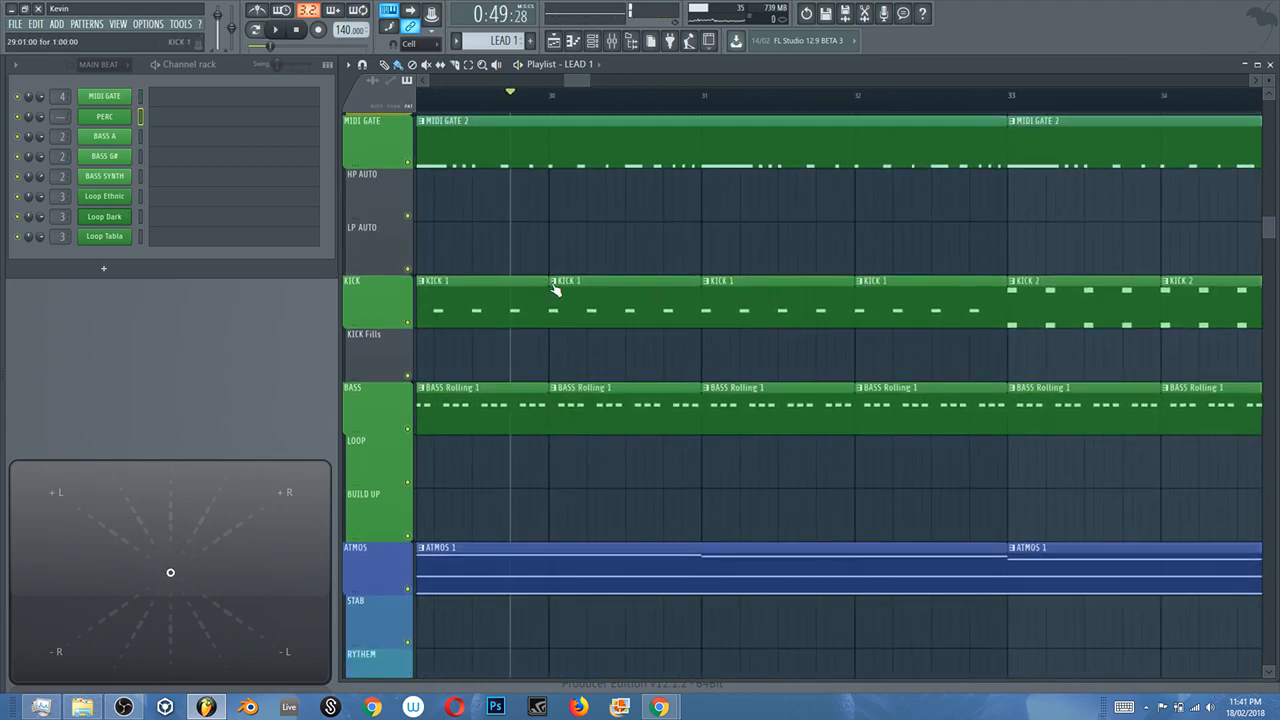
pyautogui.rightClick(554, 284)
pyautogui.click(571, 234)
pyautogui.scroll(-5, 571, 234)
pyautogui.moveTo(500, 217); pyautogui.dragTo(851, 323)
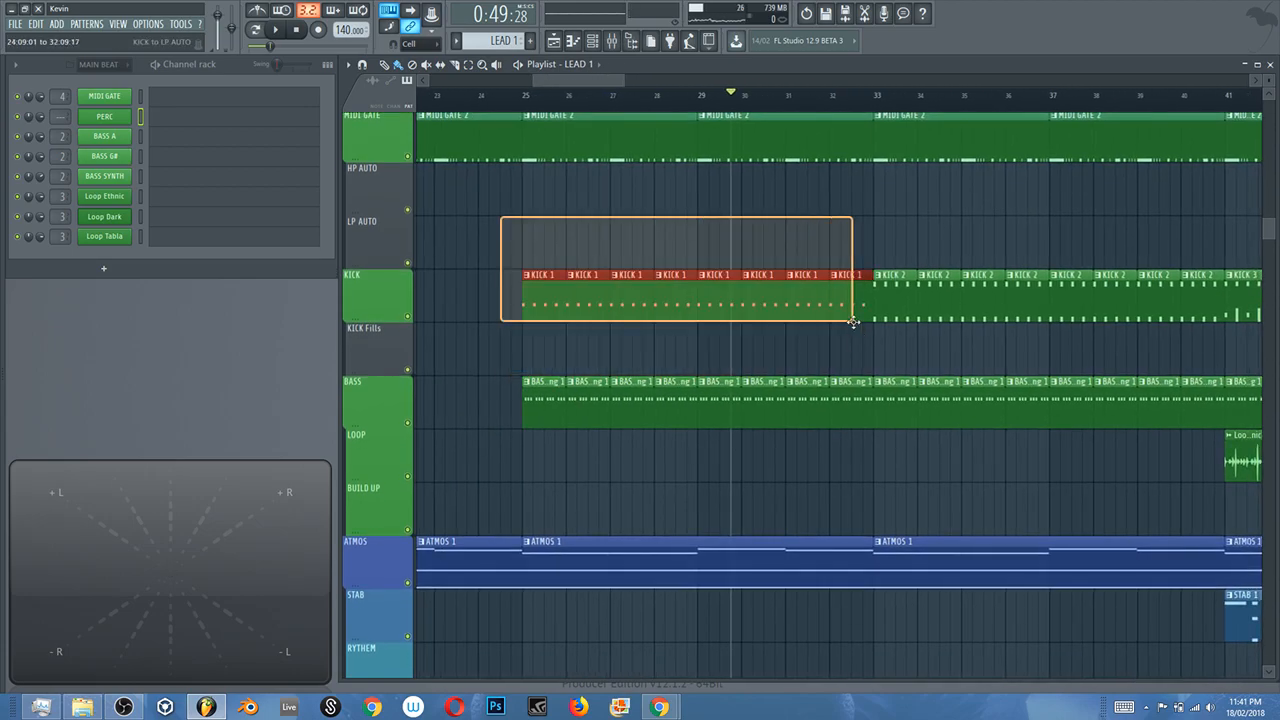
pyautogui.rightClick(530, 277)
pyautogui.moveTo(575, 312)
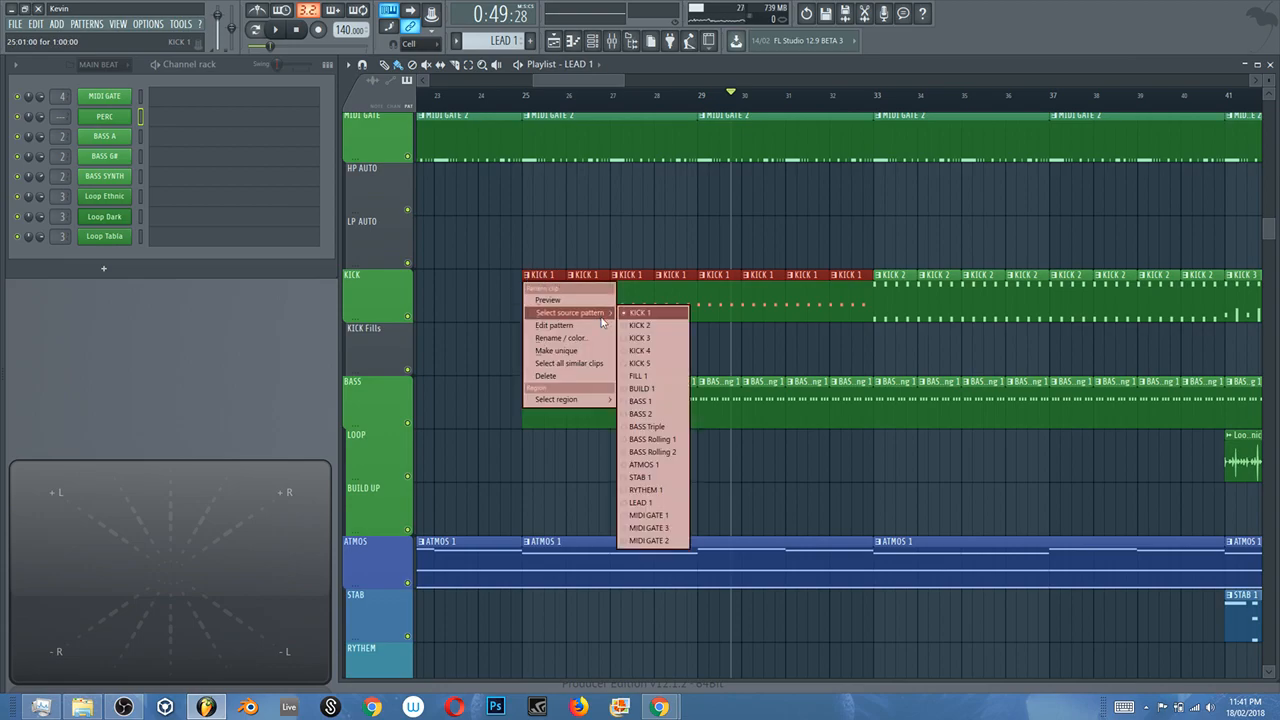
pyautogui.click(665, 352)
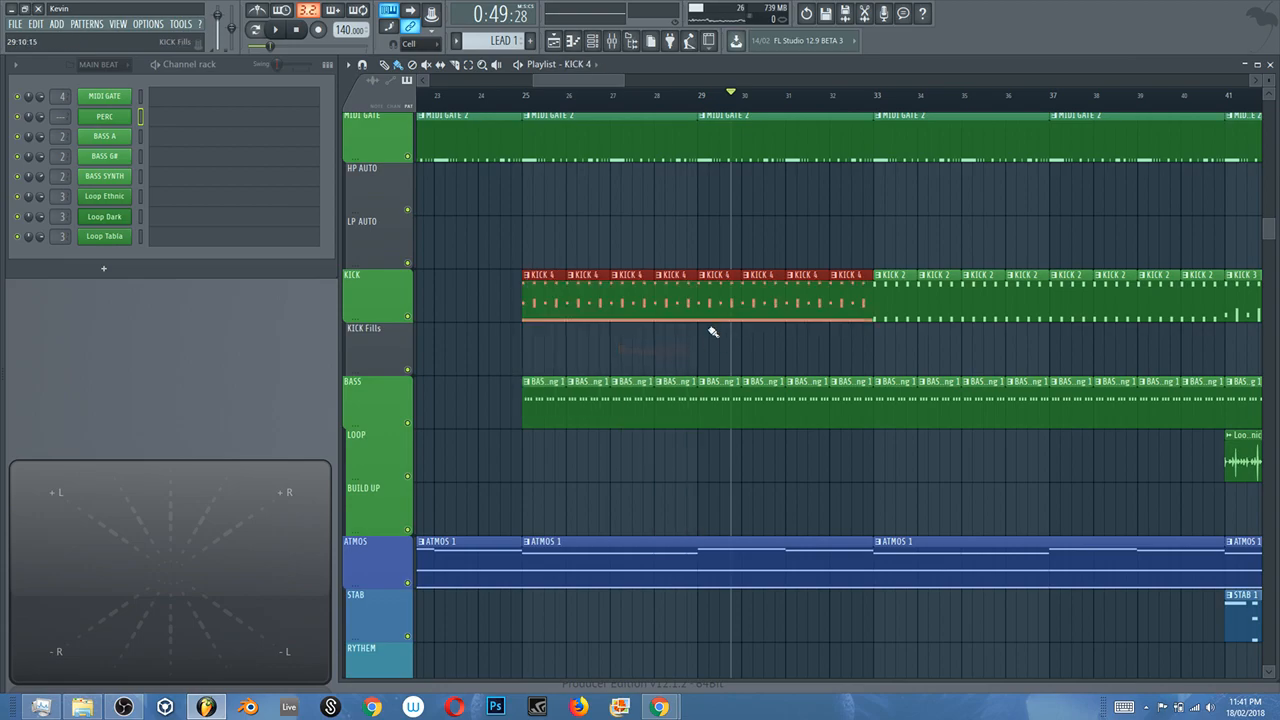
pyautogui.press('space')
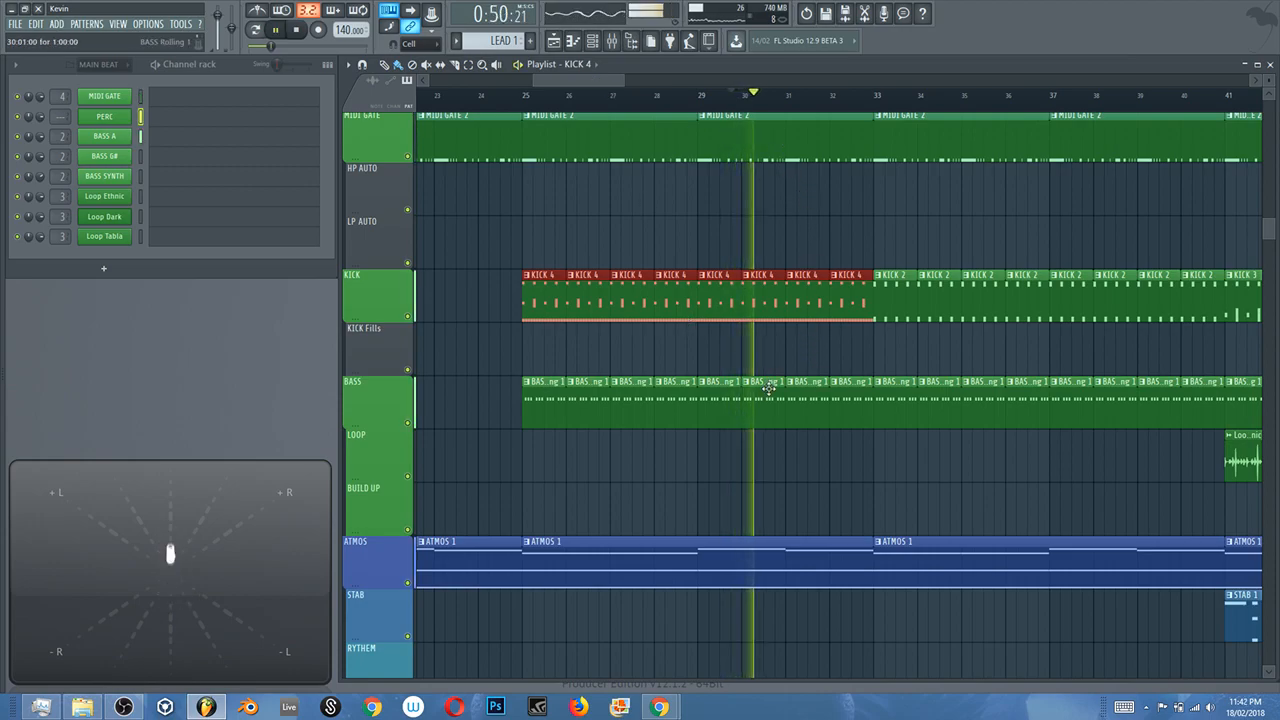
pyautogui.press('space')
# Step: Switch the selected kick clips' source pattern to KICK 5 and audition the result
pyautogui.scroll(2, 586, 328)
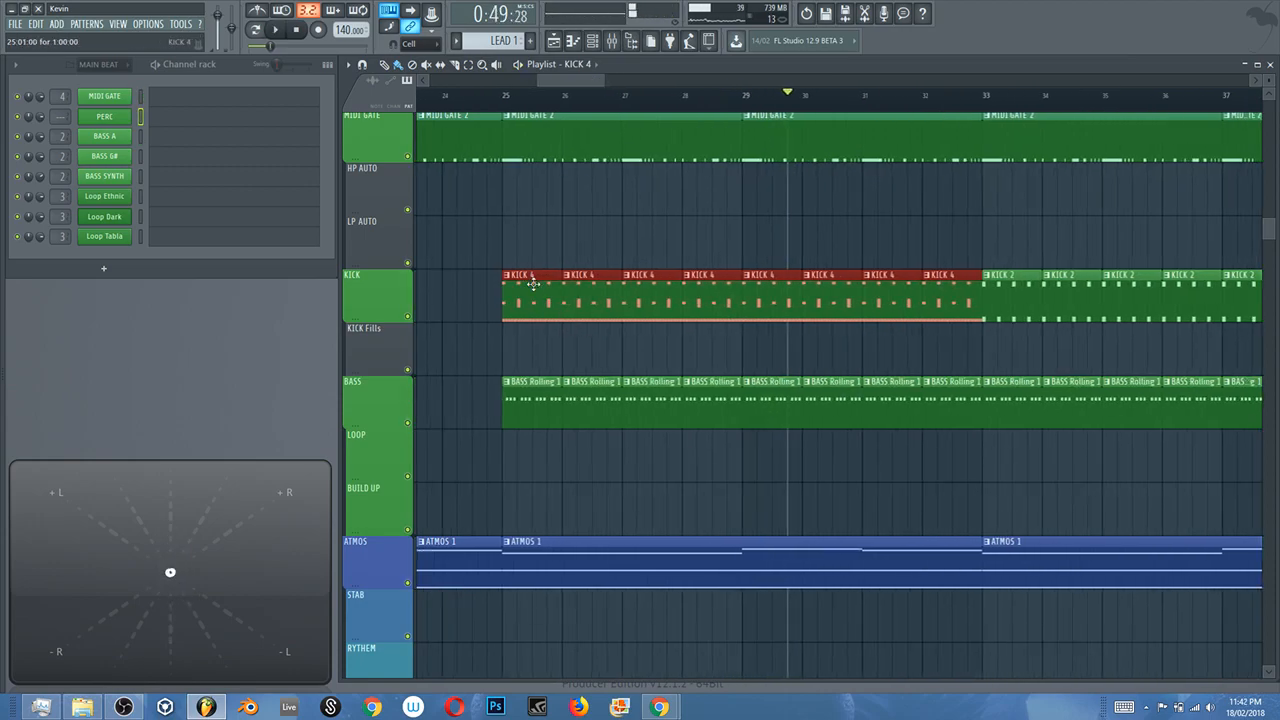
pyautogui.click(510, 278)
pyautogui.moveTo(577, 318)
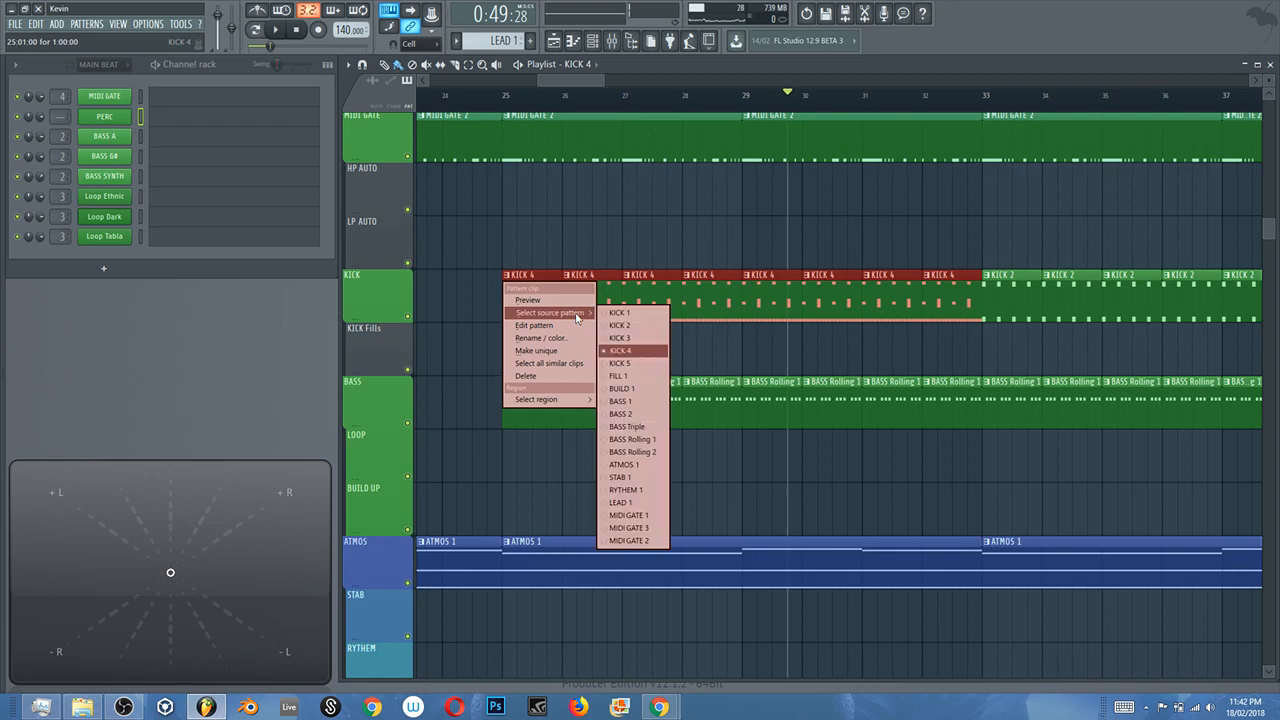
pyautogui.click(653, 368)
pyautogui.press('space')
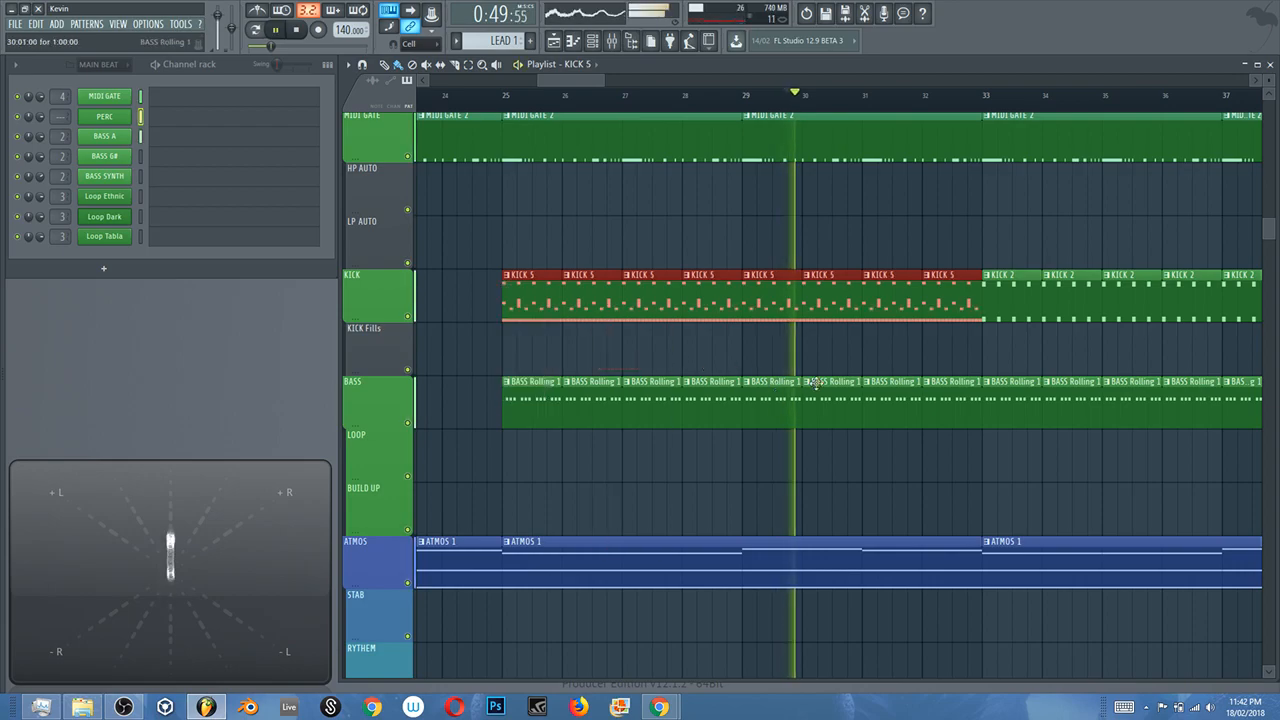
pyautogui.press('space')
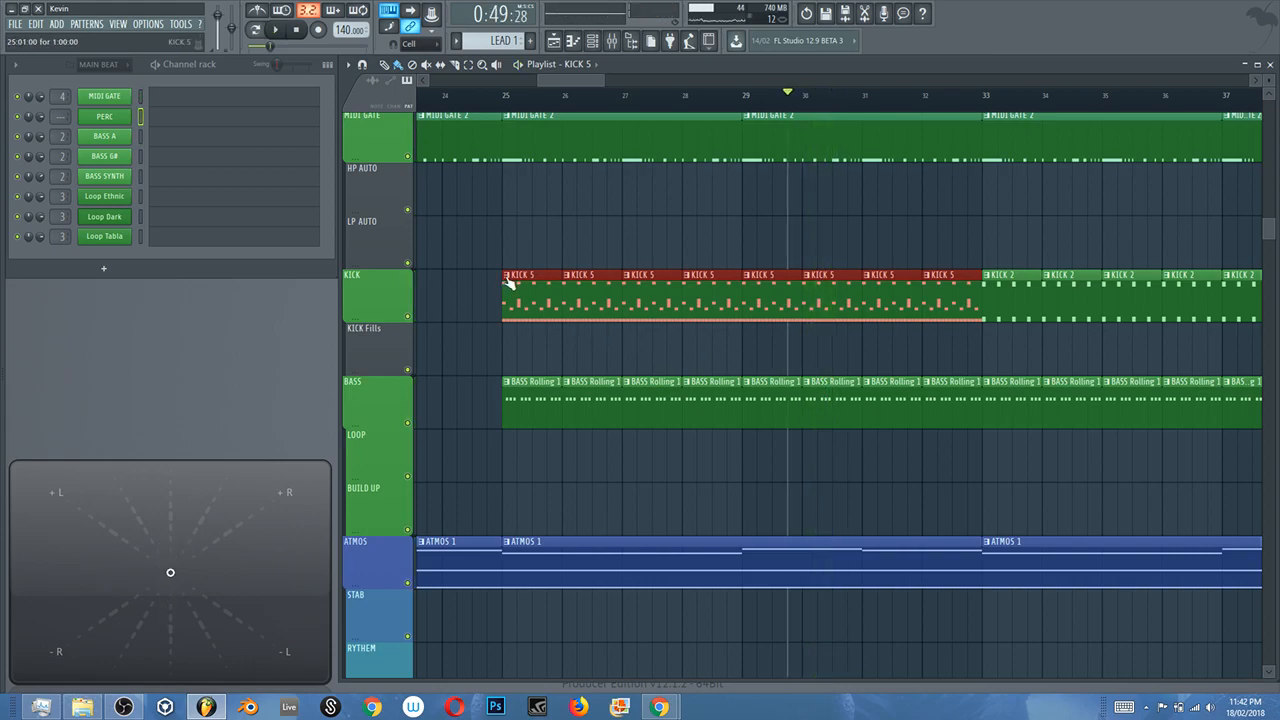
# Step: Set the selected kick clips back to the KICK 1 source pattern
pyautogui.rightClick(506, 284)
pyautogui.moveTo(578, 312)
pyautogui.click(650, 322)
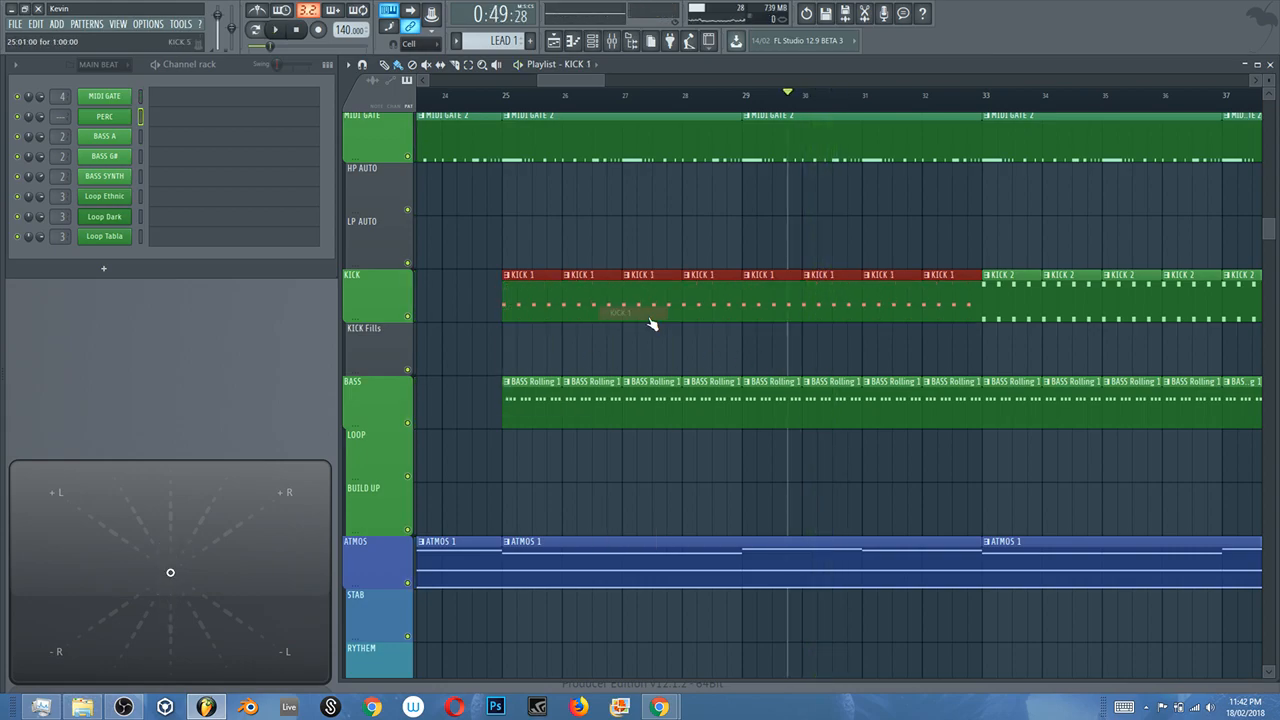
# Step: Select the bass clips in bars 25 to 32, switch their source pattern to BASS 1, and audition them
pyautogui.scroll(3, 523, 374)
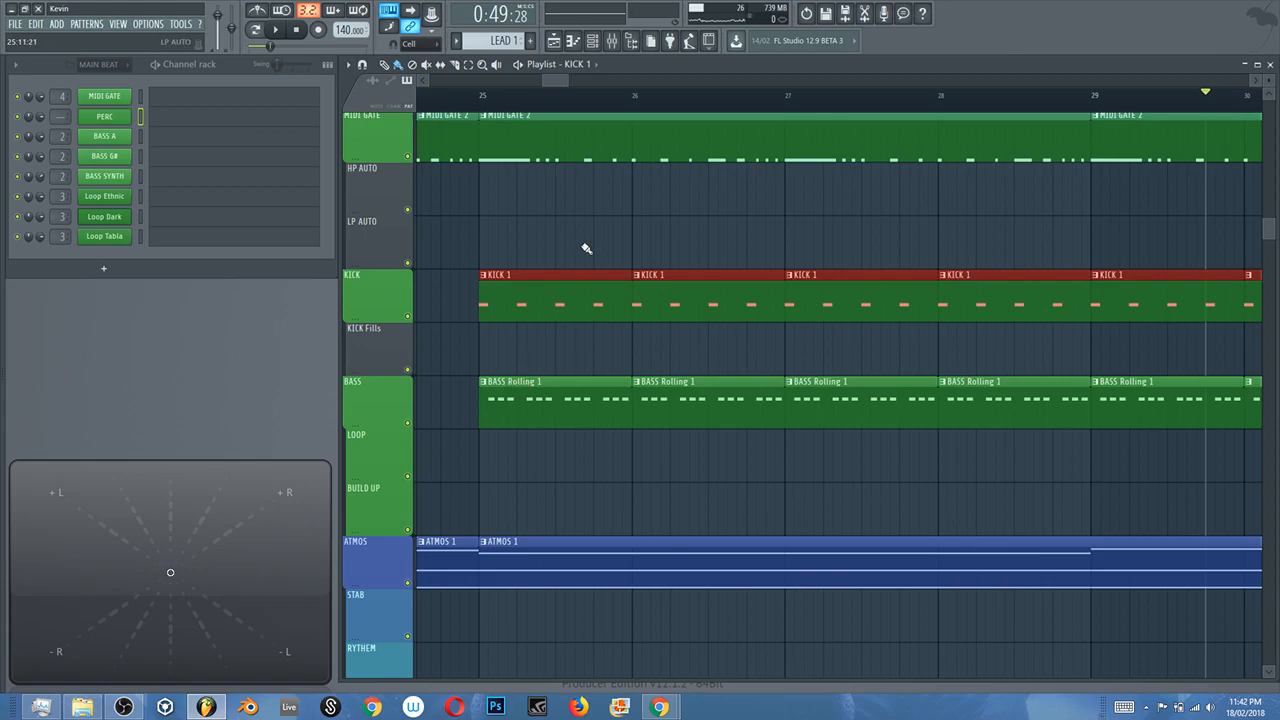
pyautogui.scroll(-2, 586, 250)
pyautogui.moveTo(528, 366); pyautogui.dragTo(1120, 450)
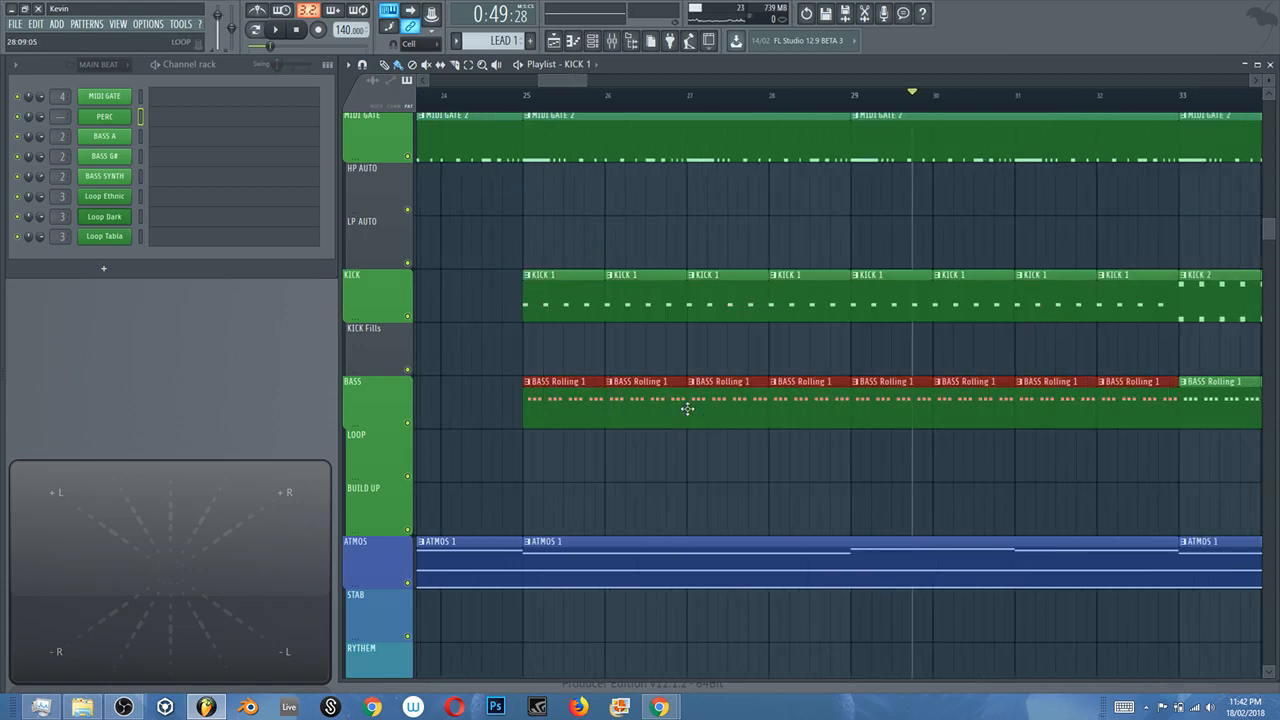
pyautogui.click(528, 383)
pyautogui.moveTo(608, 421)
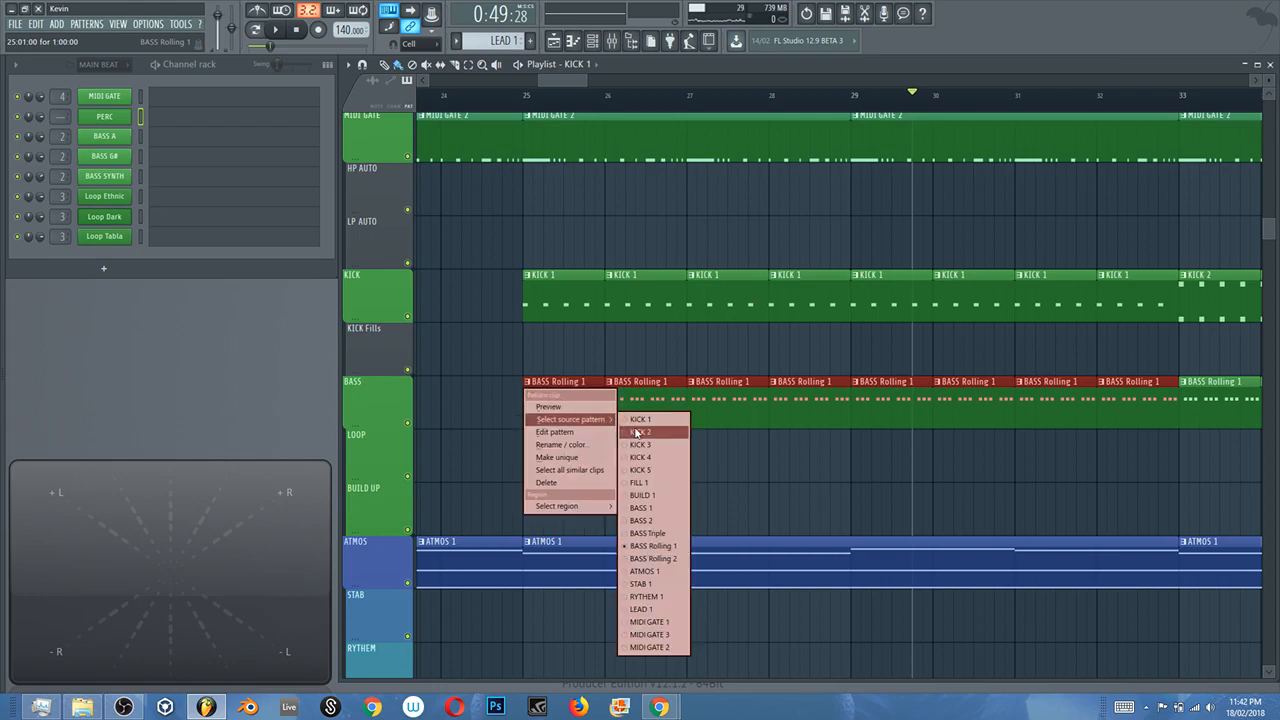
pyautogui.click(665, 508)
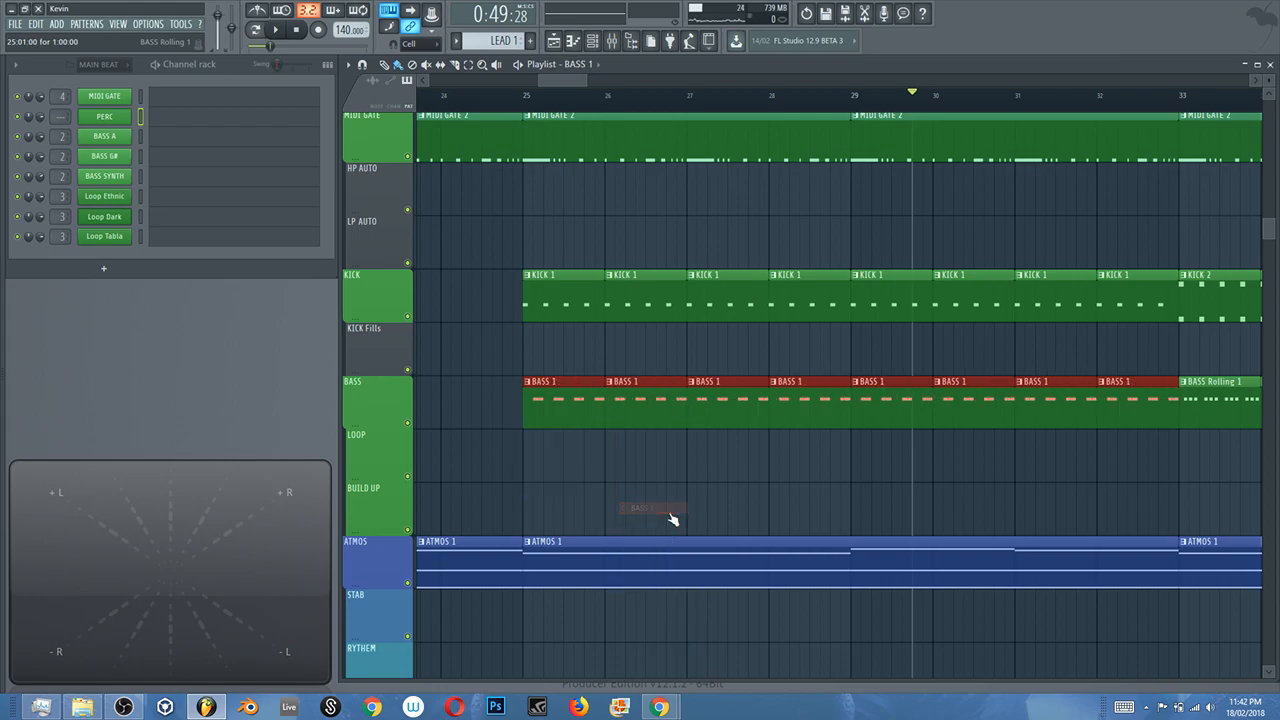
pyautogui.press('space')
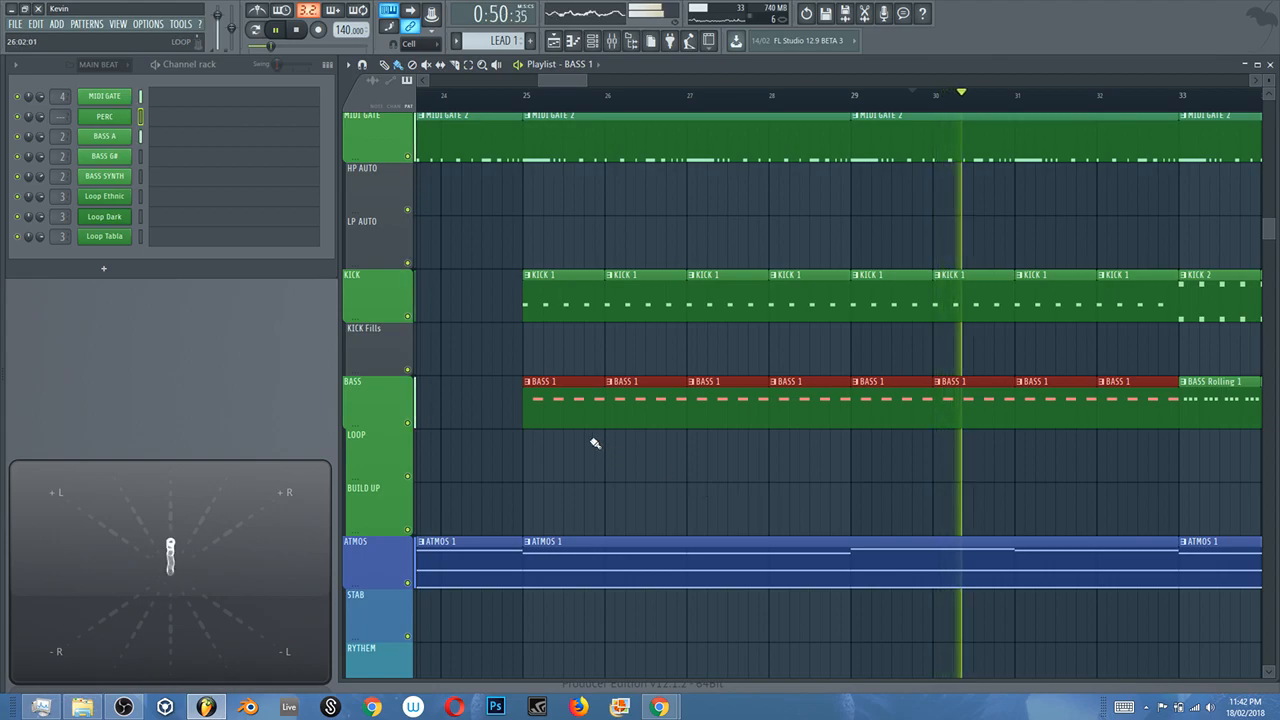
pyautogui.press('space')
# Step: Switch the selected bass clips' source pattern to BASS 2 and audition the result
pyautogui.rightClick(530, 388)
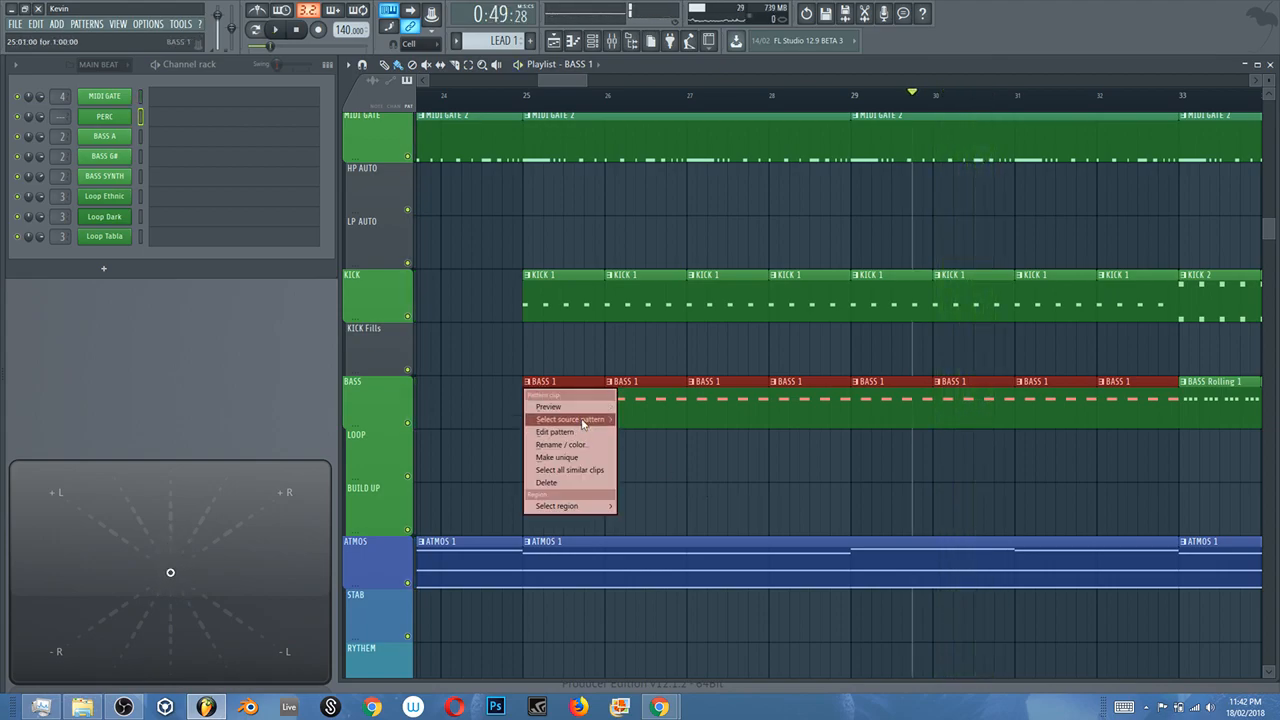
pyautogui.moveTo(575, 419)
pyautogui.click(660, 521)
pyautogui.press('space')
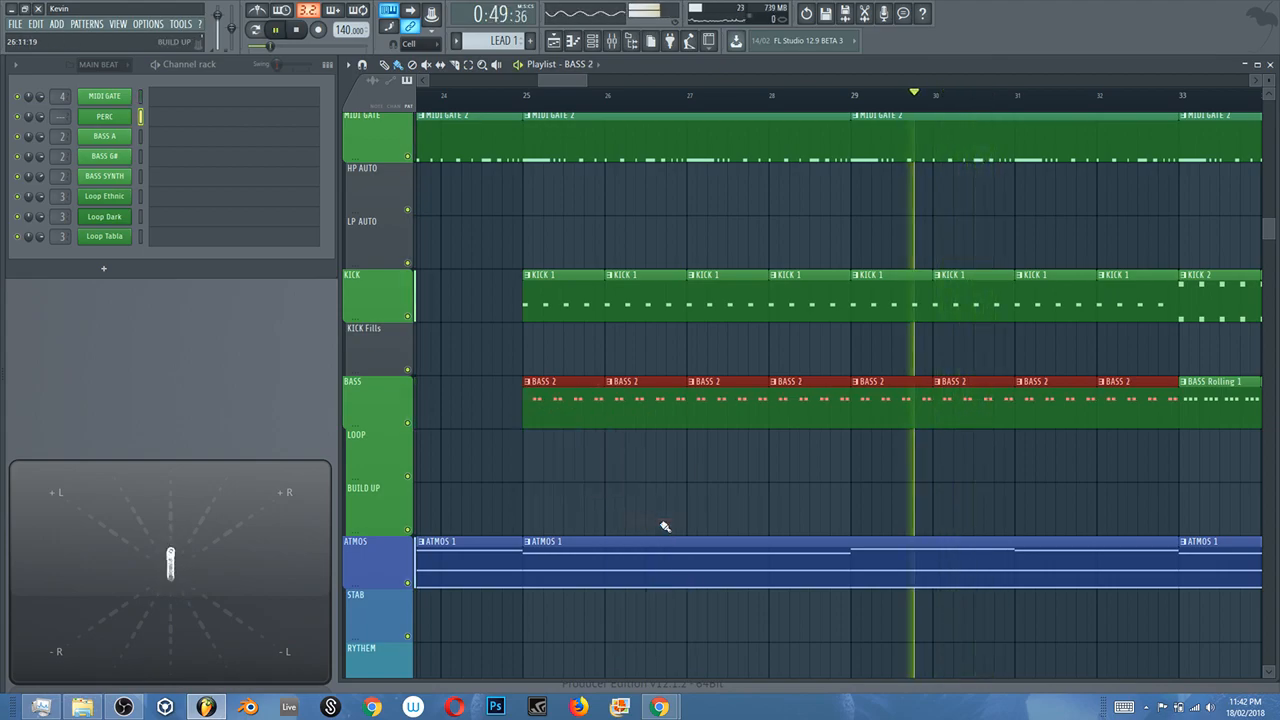
pyautogui.press('space')
# Step: Switch the selected bass clips' source pattern to BASS Triple and audition the result
pyautogui.rightClick(535, 388)
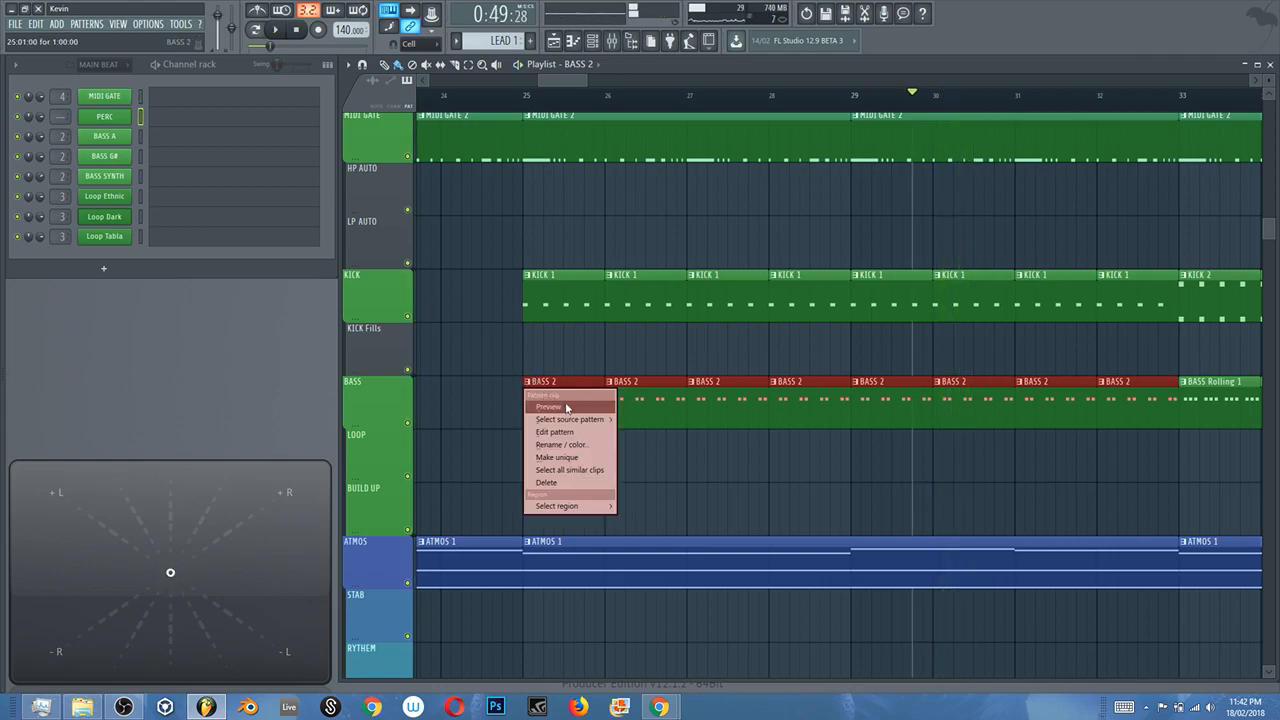
pyautogui.moveTo(578, 419)
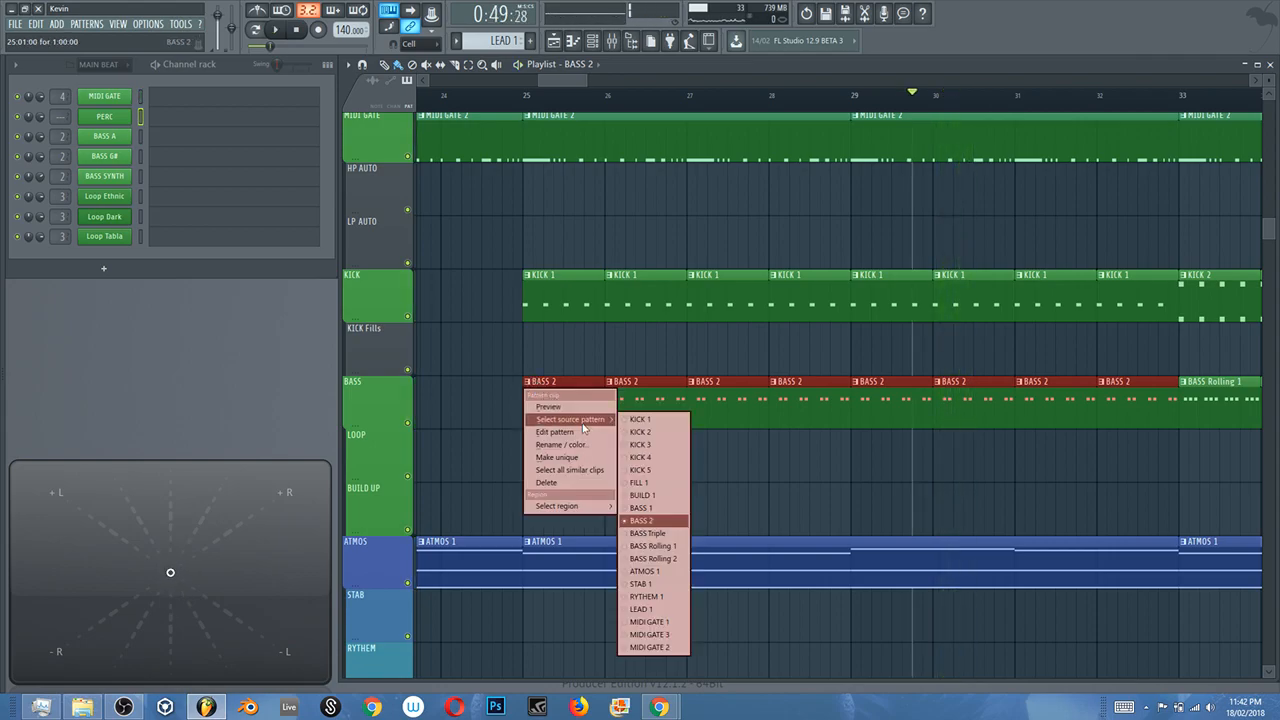
pyautogui.click(676, 536)
pyautogui.press('space')
pyautogui.press('space')
# Step: Switch the selected bass clips' source pattern to BASS Rolling 1 and audition the result
pyautogui.rightClick(528, 388)
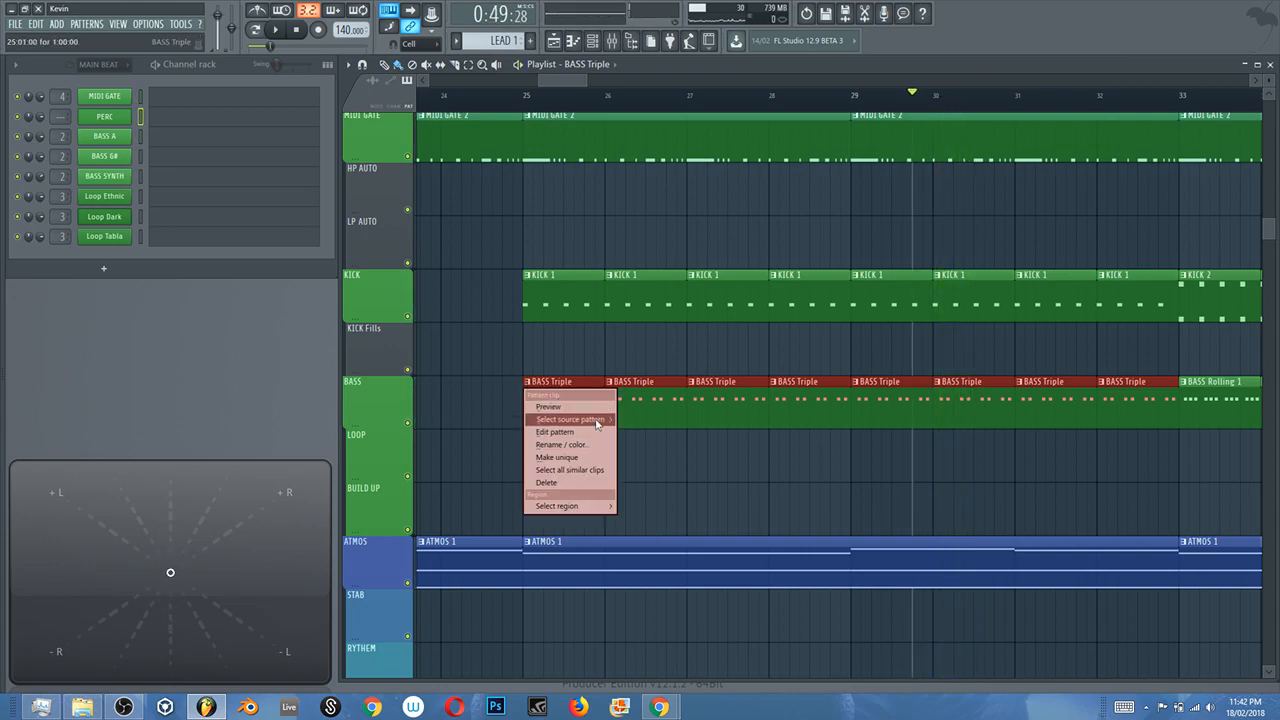
pyautogui.moveTo(597, 420)
pyautogui.click(660, 546)
pyautogui.press('space')
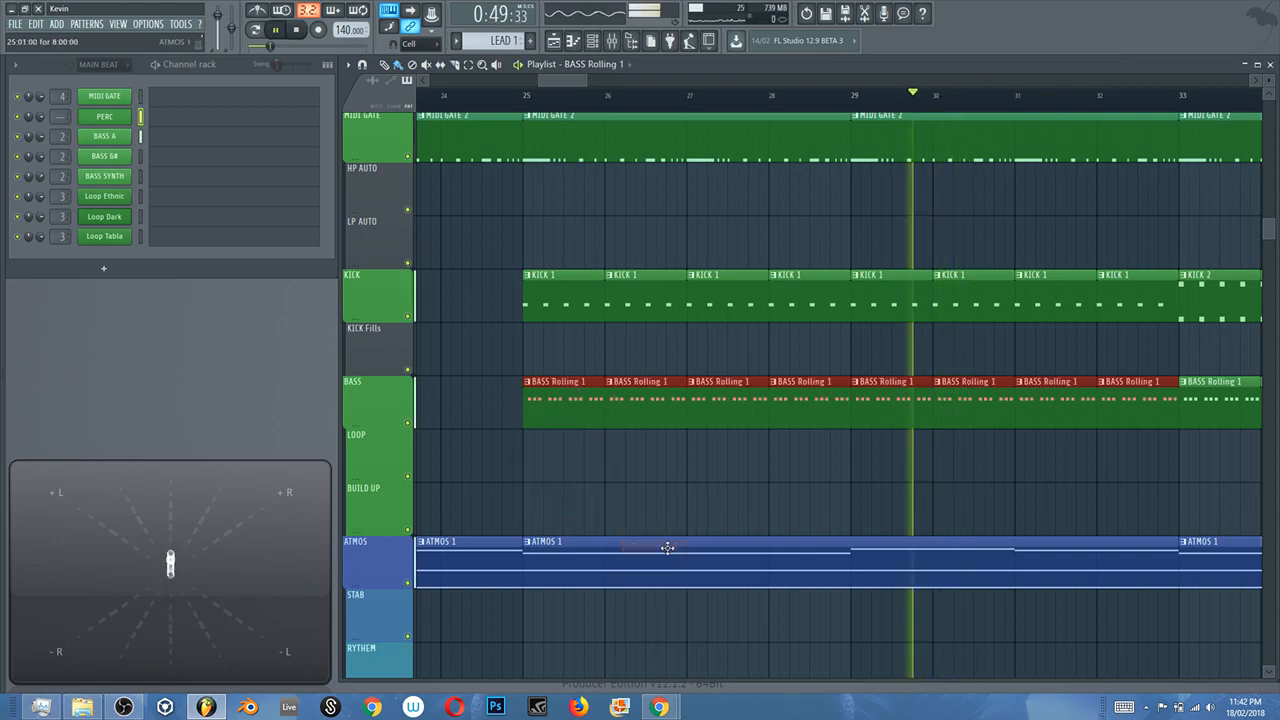
pyautogui.press('space')
# Step: Switch the selected bass clips' source pattern to BASS Rolling 2 and audition the result
pyautogui.rightClick(527, 389)
pyautogui.moveTo(592, 421)
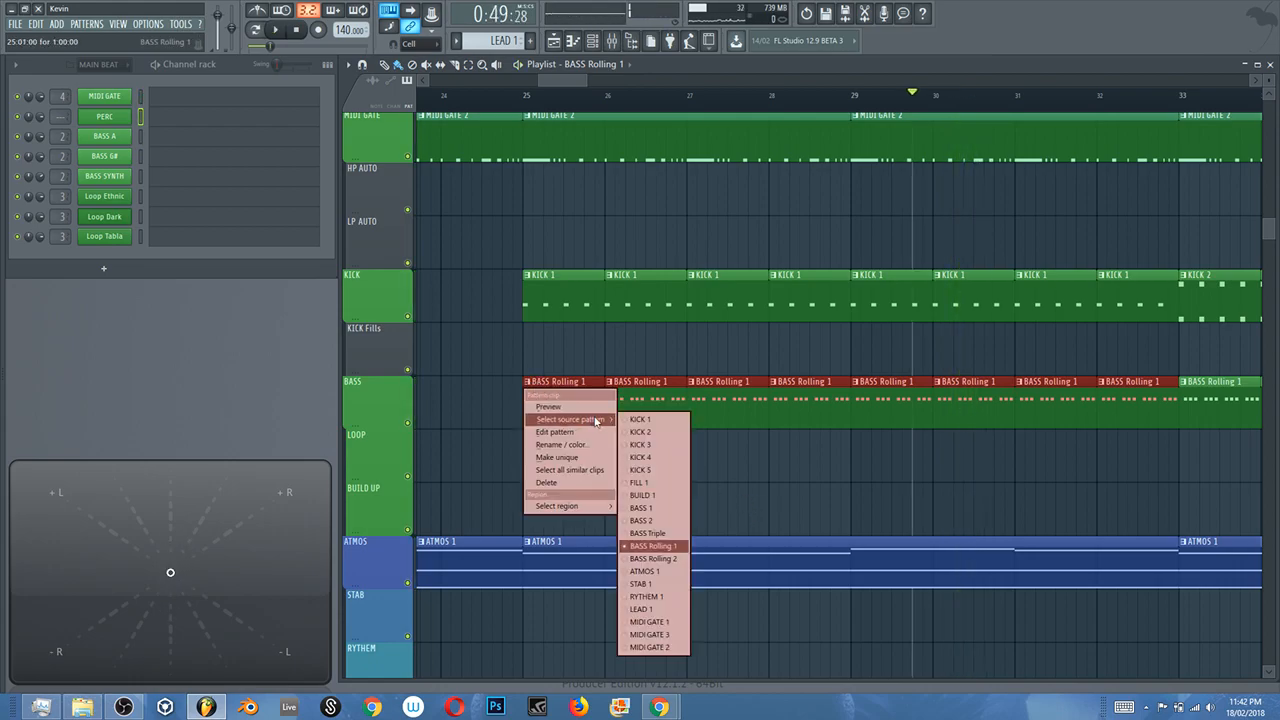
pyautogui.click(666, 566)
pyautogui.press('space')
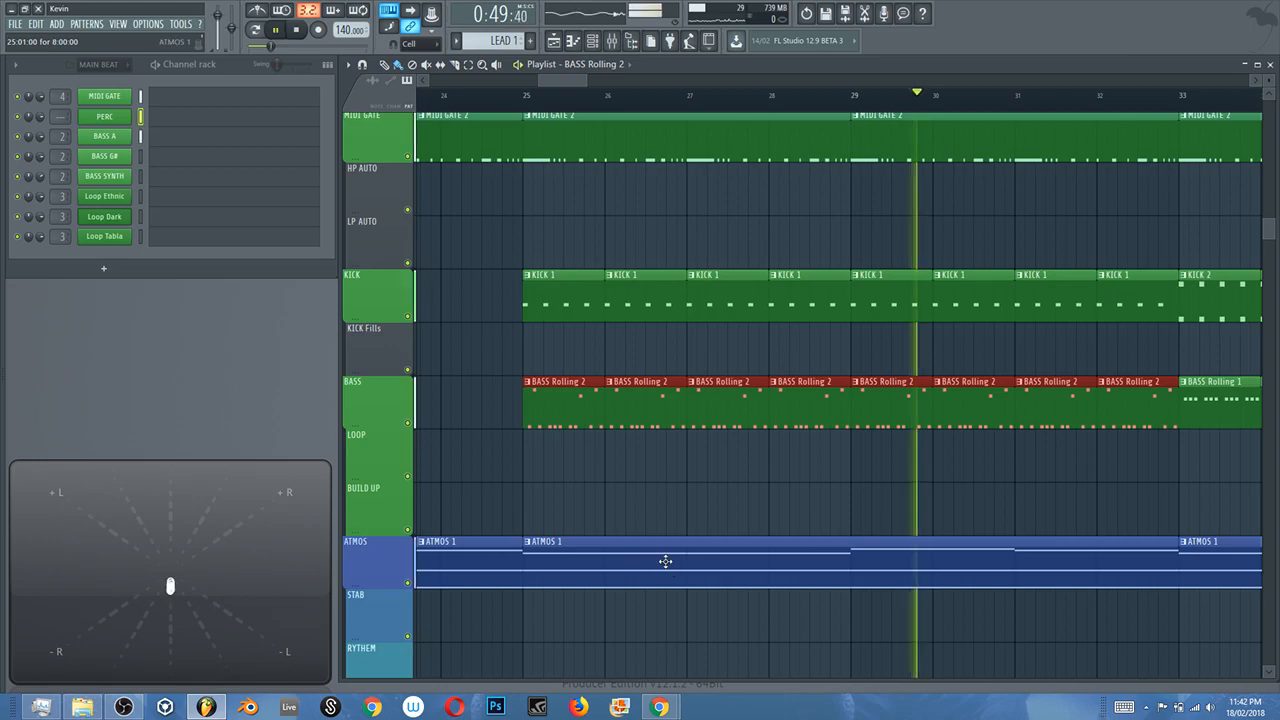
pyautogui.press('space')
# Step: Return the bass clips in bars 25 to 32 to the BASS Rolling 1 source pattern and play them briefly
pyautogui.click(527, 384)
pyautogui.moveTo(580, 420)
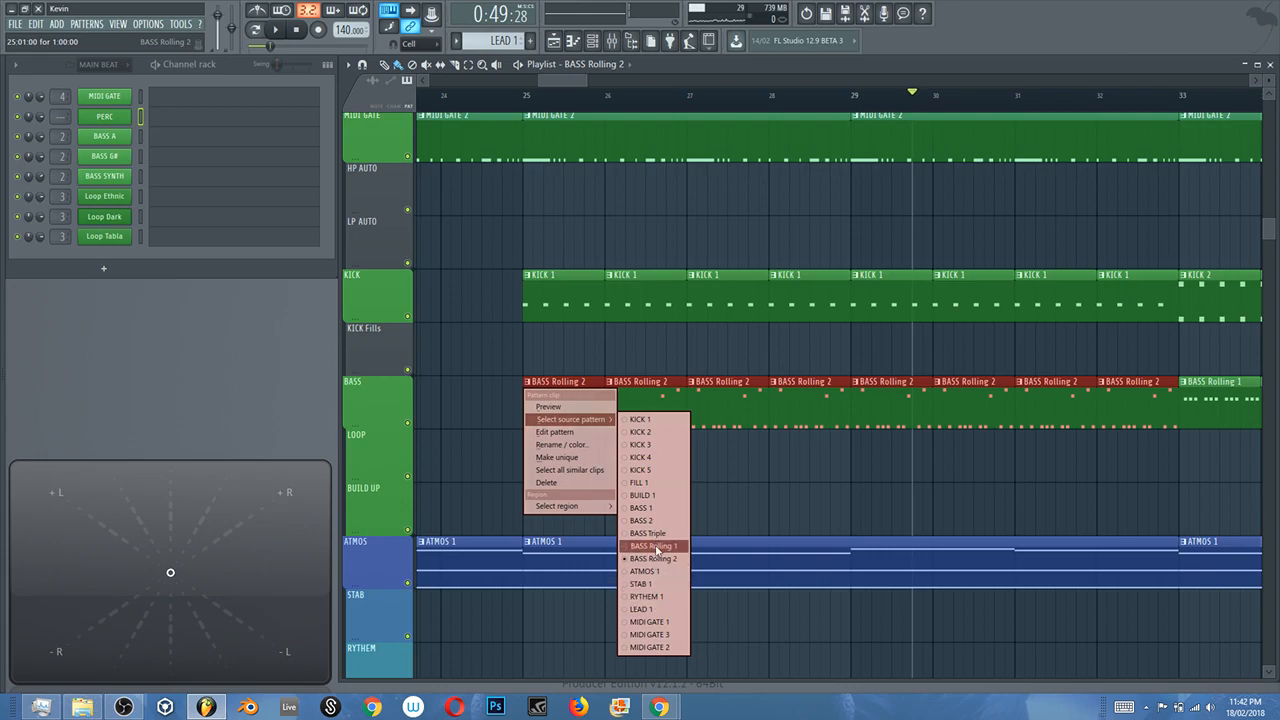
pyautogui.click(658, 546)
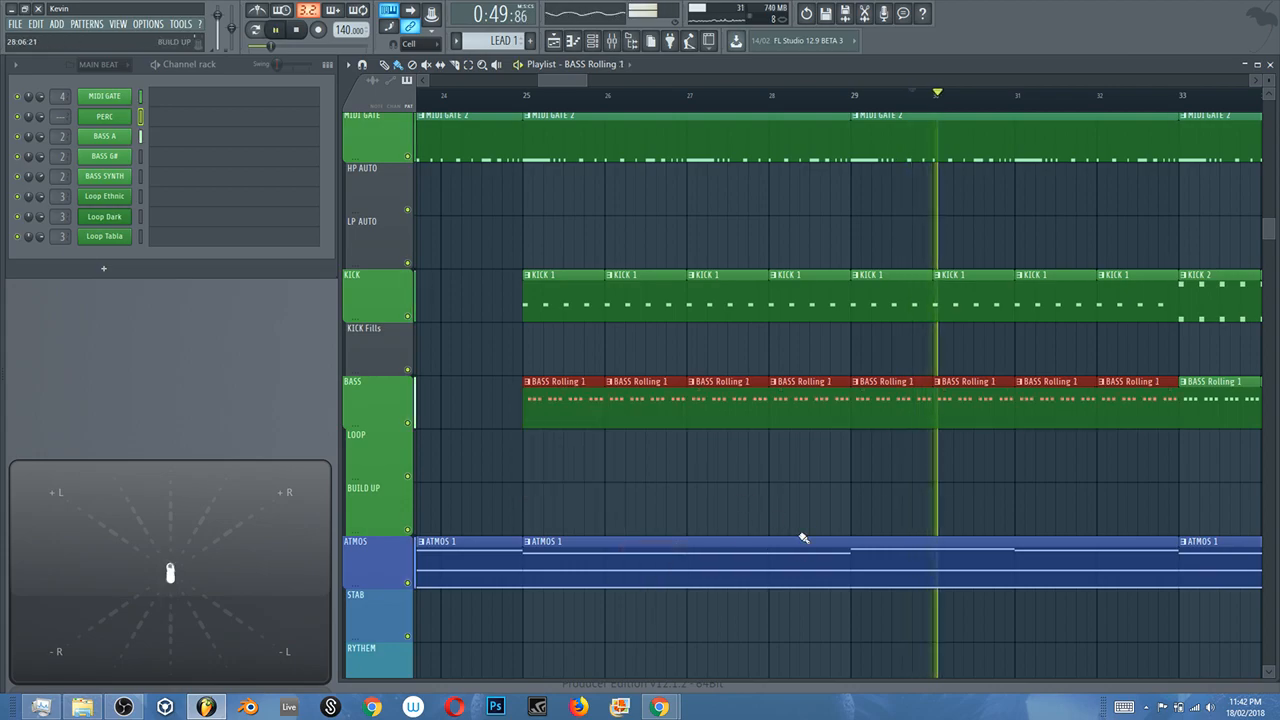
pyautogui.scroll(-4, 797, 523)
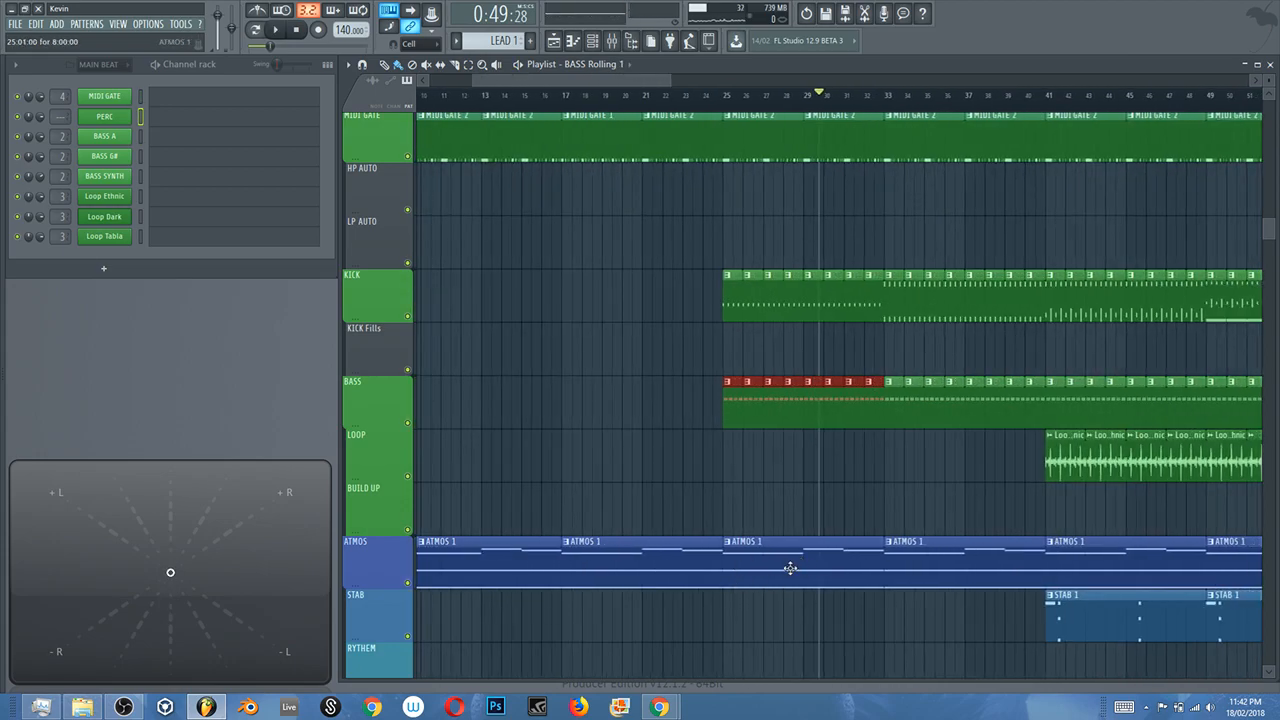
pyautogui.scroll(-4, 790, 560)
pyautogui.scroll(1, 768, 370)
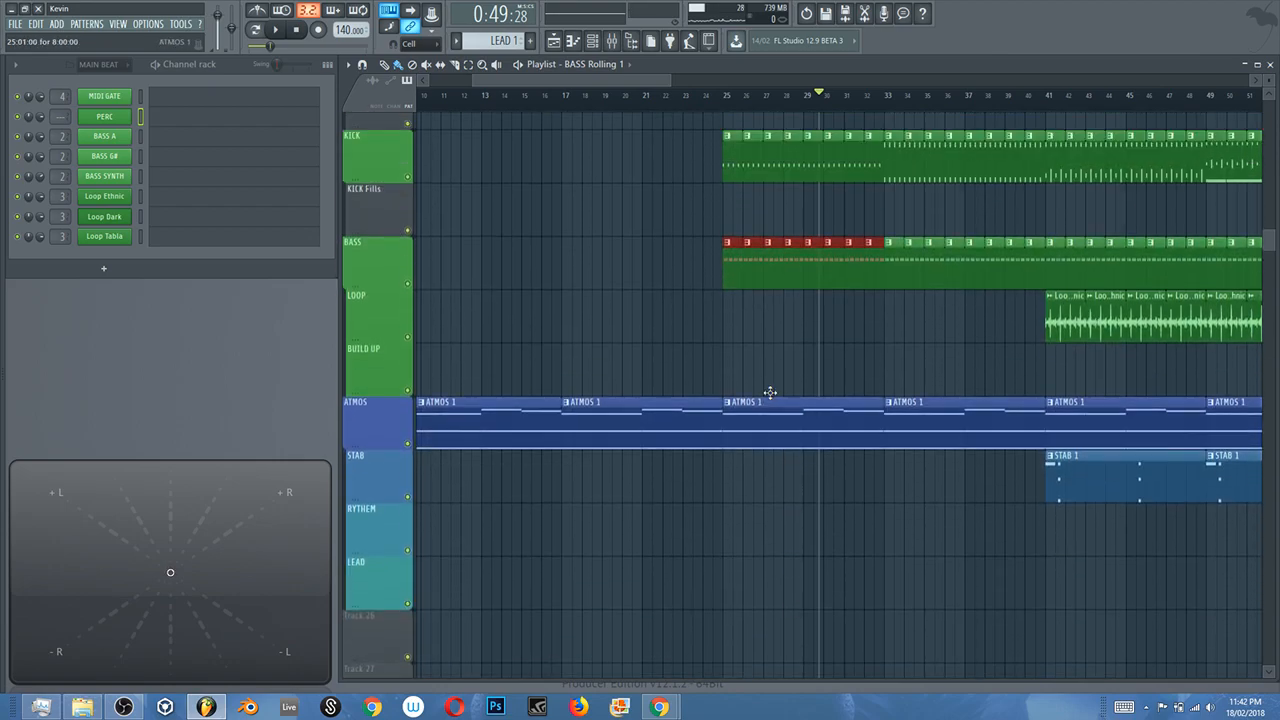
# Step: Inspect the source patterns available for the MIDI GATE 2 clip at bar 13, keeping its current pattern
pyautogui.scroll(6, 760, 400)
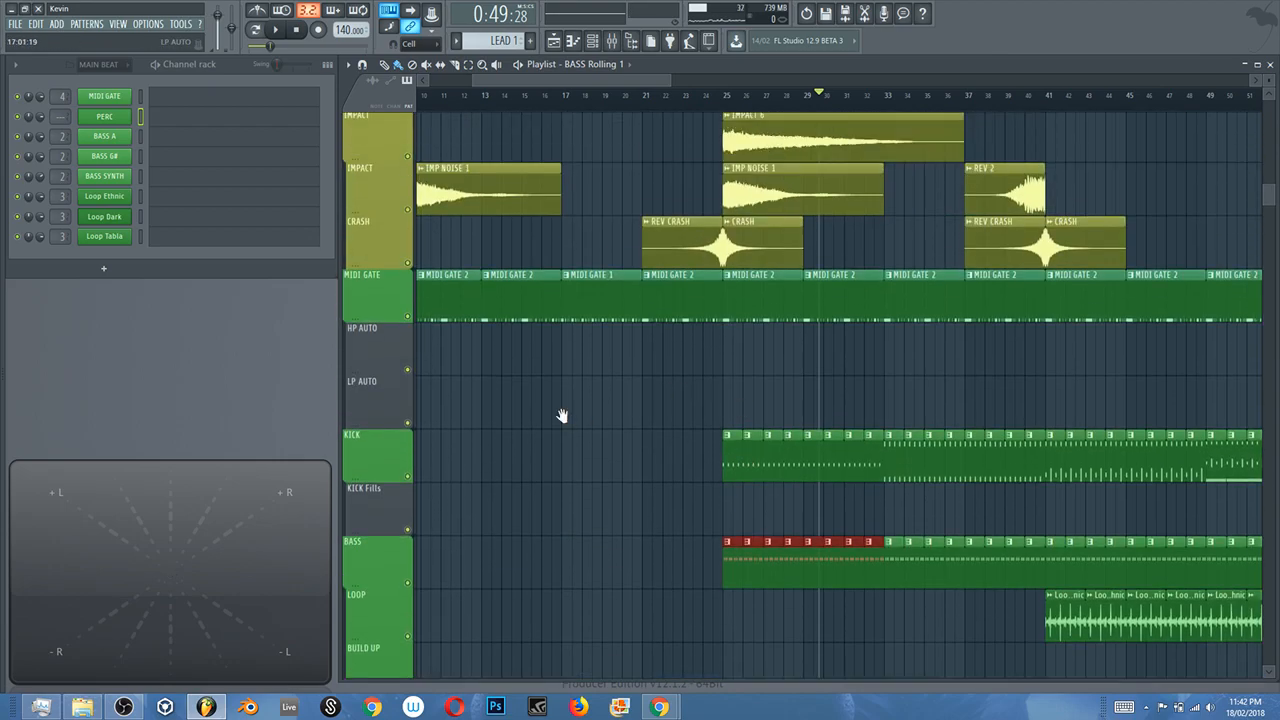
pyautogui.moveTo(567, 420); pyautogui.dragTo(743, 390)
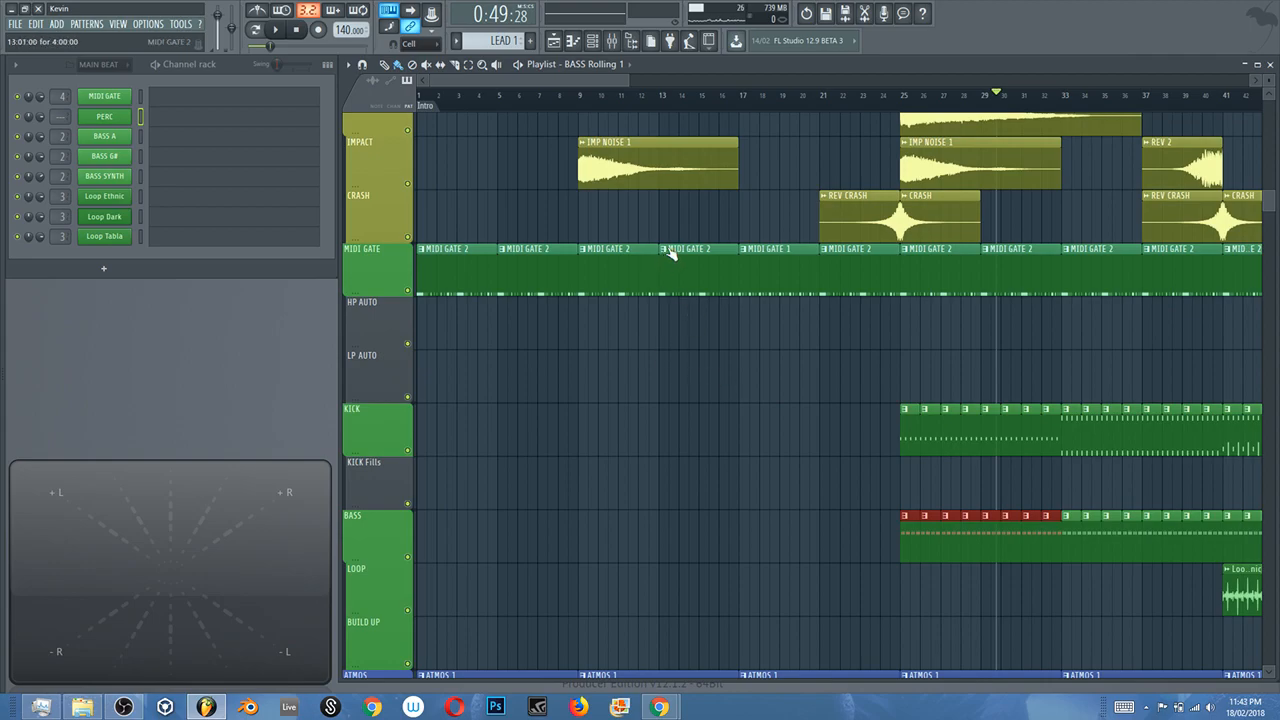
pyautogui.scroll(3, 667, 250)
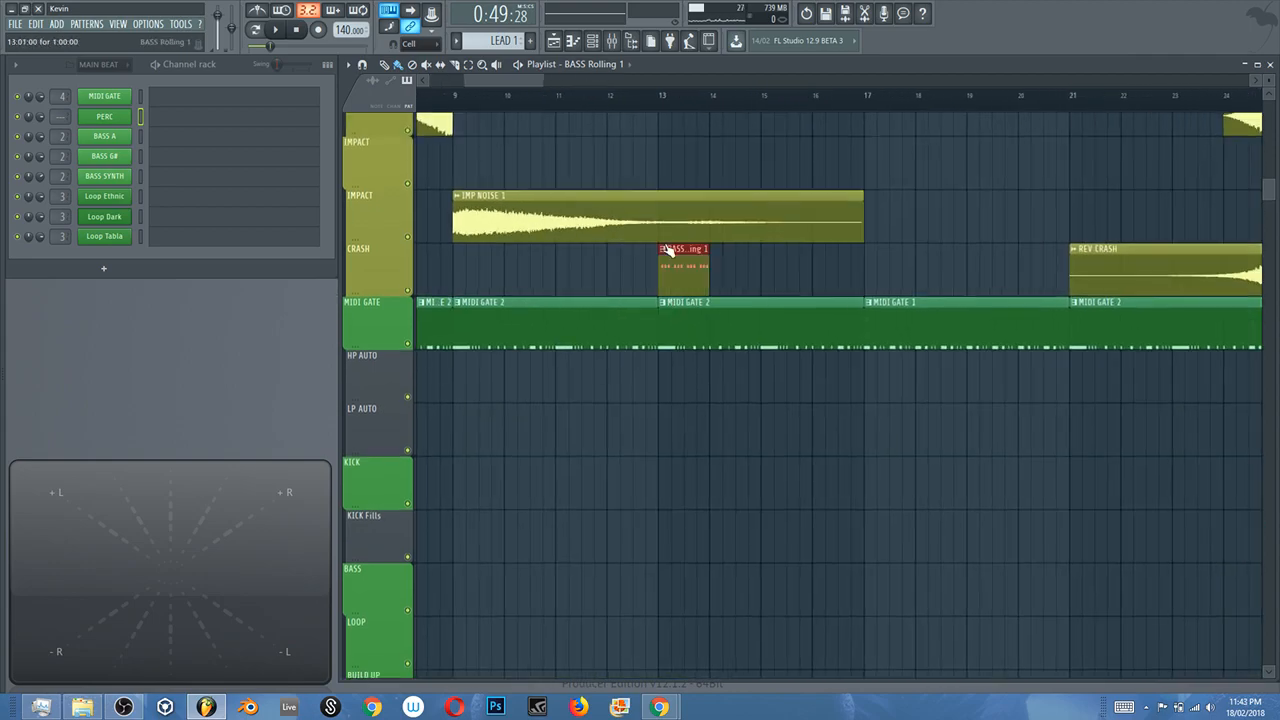
pyautogui.click(665, 293)
pyautogui.rightClick(665, 287)
pyautogui.click(665, 311)
pyautogui.moveTo(705, 340)
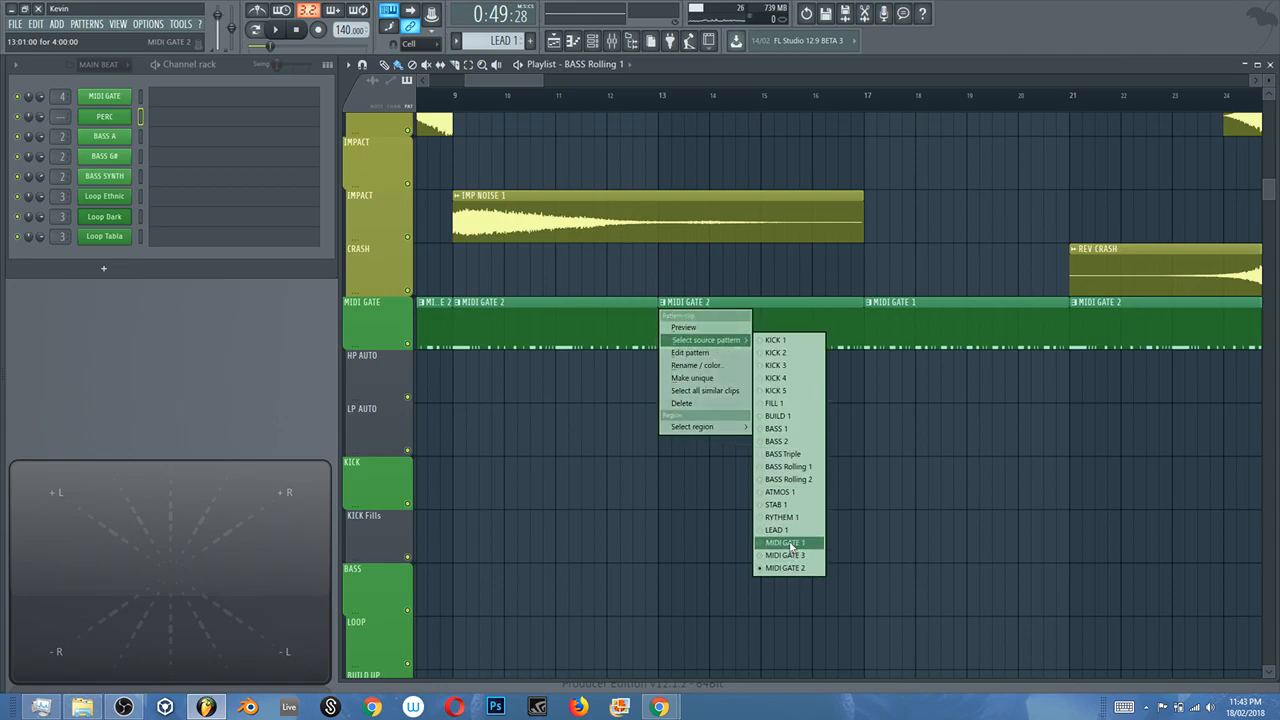
pyautogui.click(928, 532)
# Step: Inspect the source channels available for the IMPACT 6 clip at bar 25, keeping its current sample
pyautogui.scroll(-6, 737, 474)
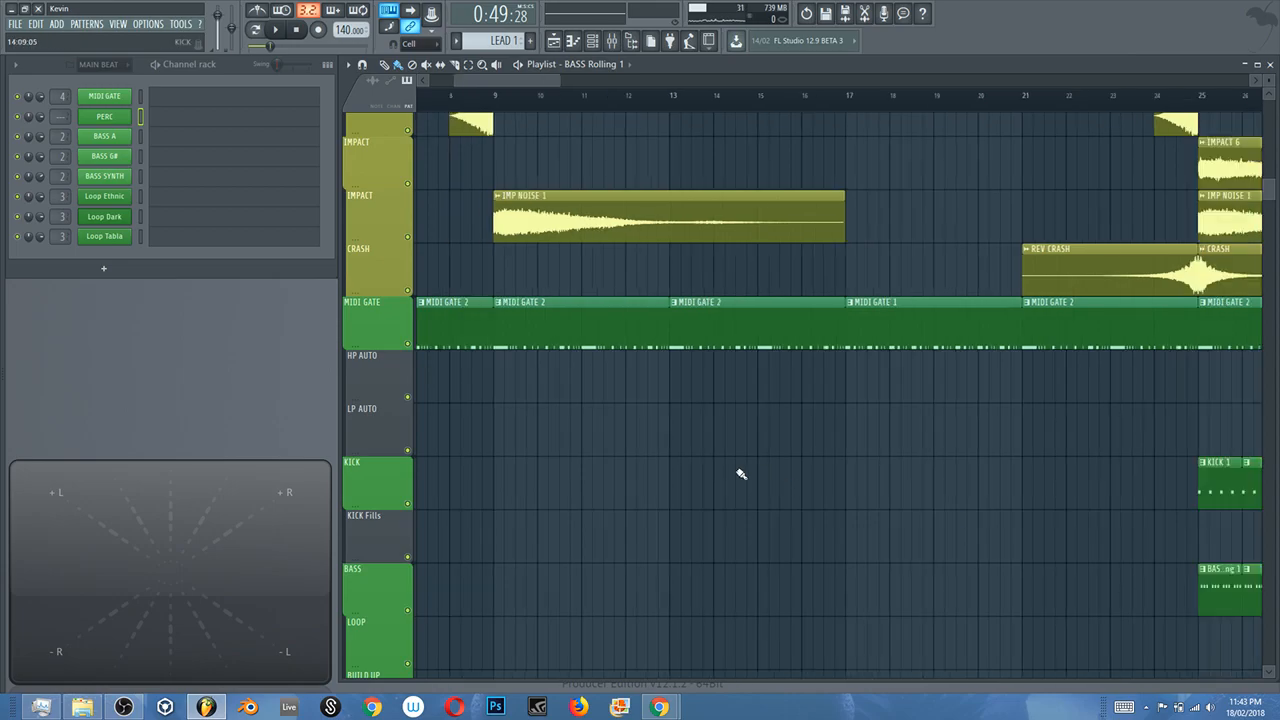
pyautogui.scroll(-2, 741, 474)
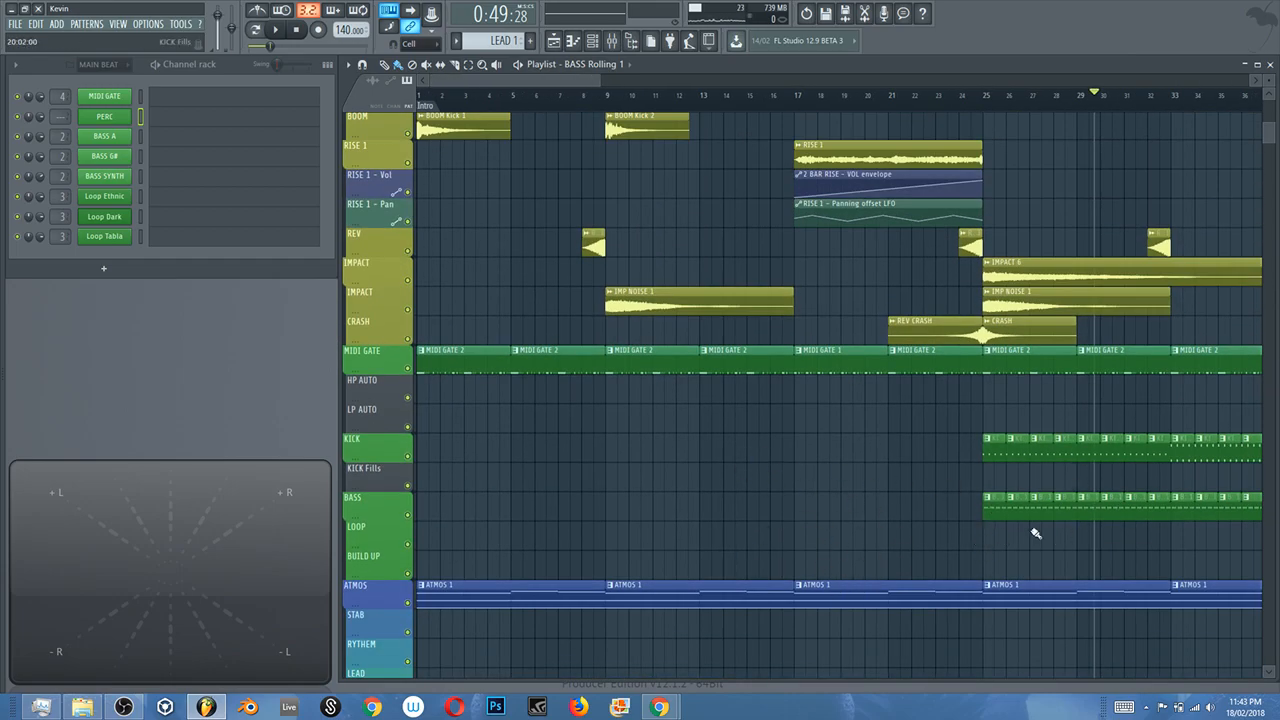
pyautogui.scroll(-4, 873, 499)
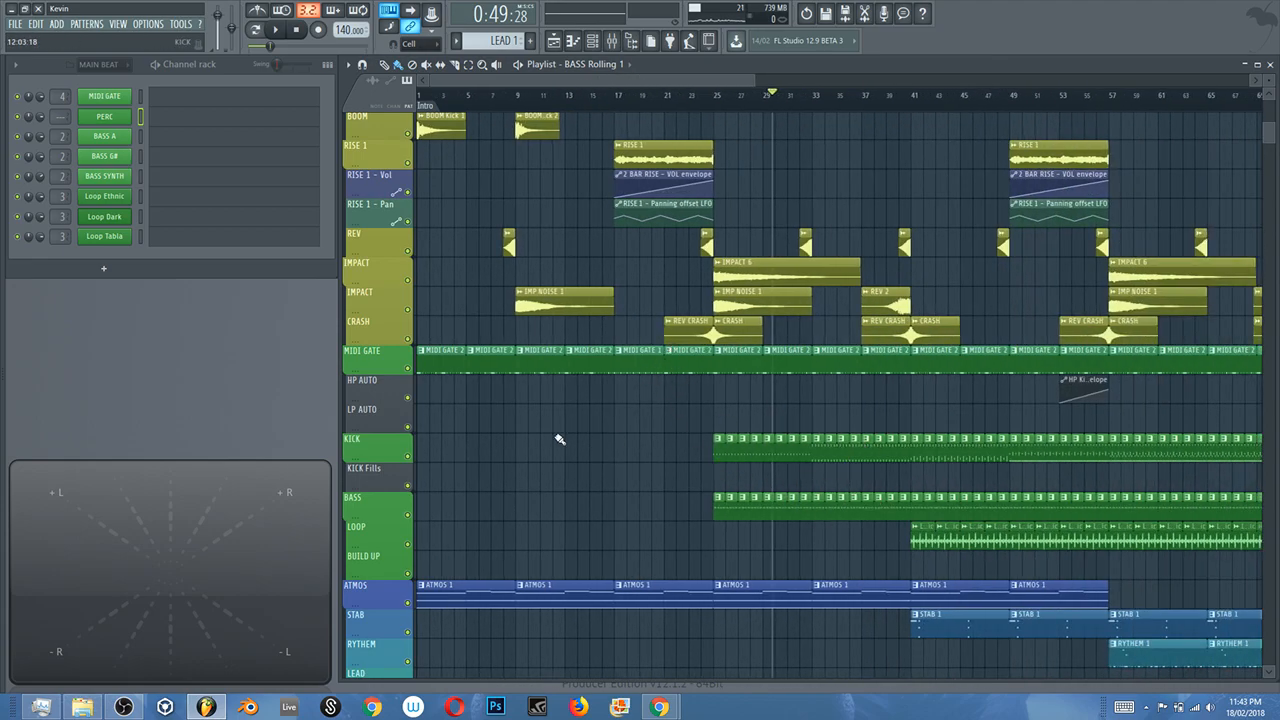
pyautogui.scroll(3, 687, 469)
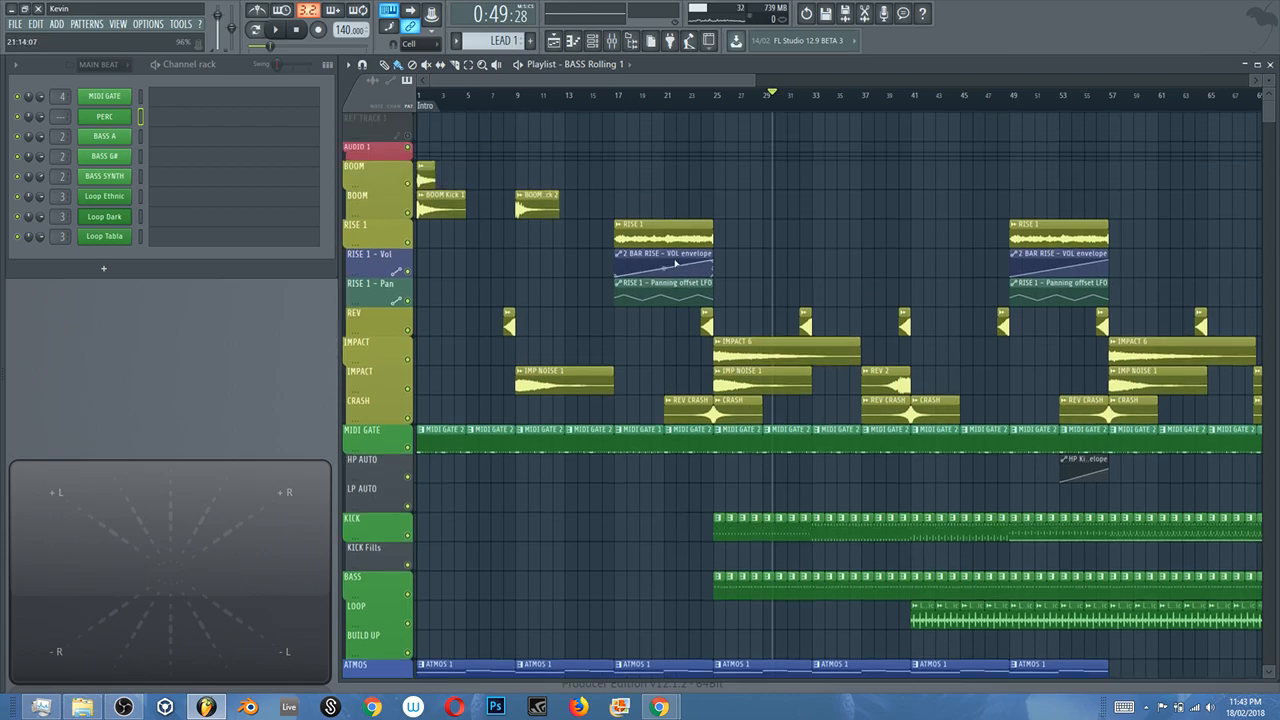
pyautogui.scroll(5, 664, 270)
pyautogui.scroll(2, 837, 424)
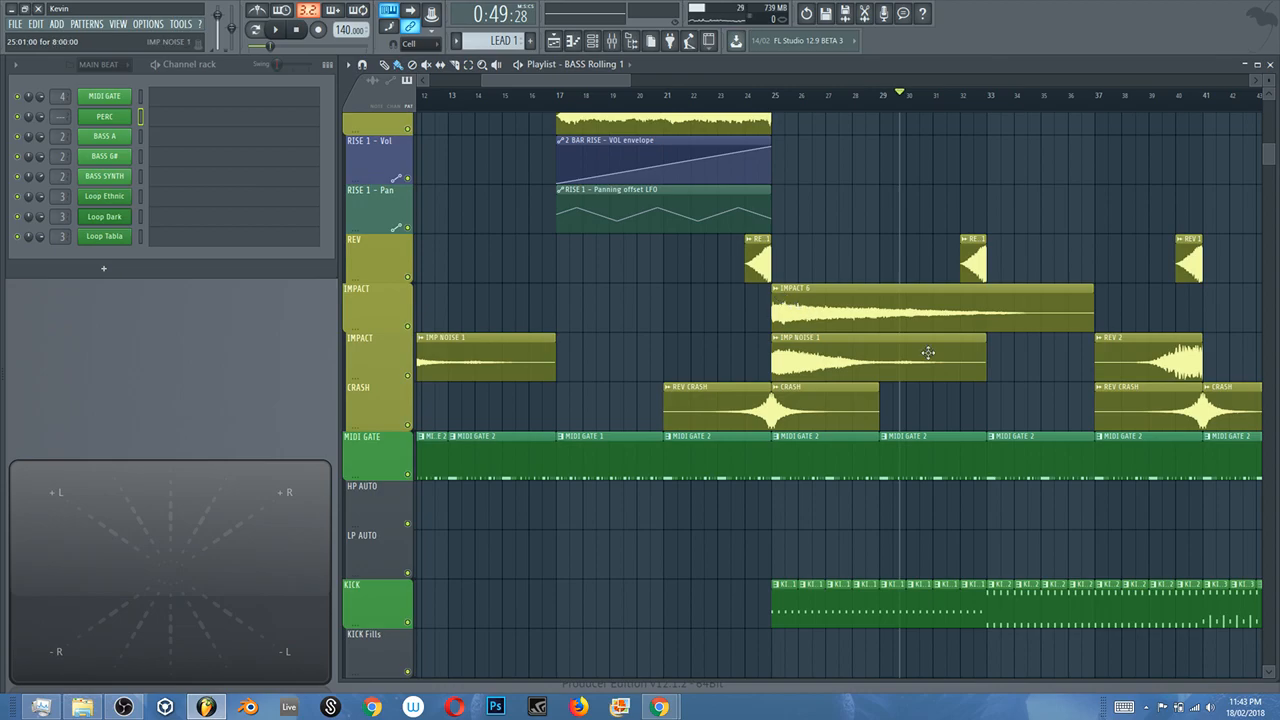
pyautogui.hscroll(3, 923, 354)
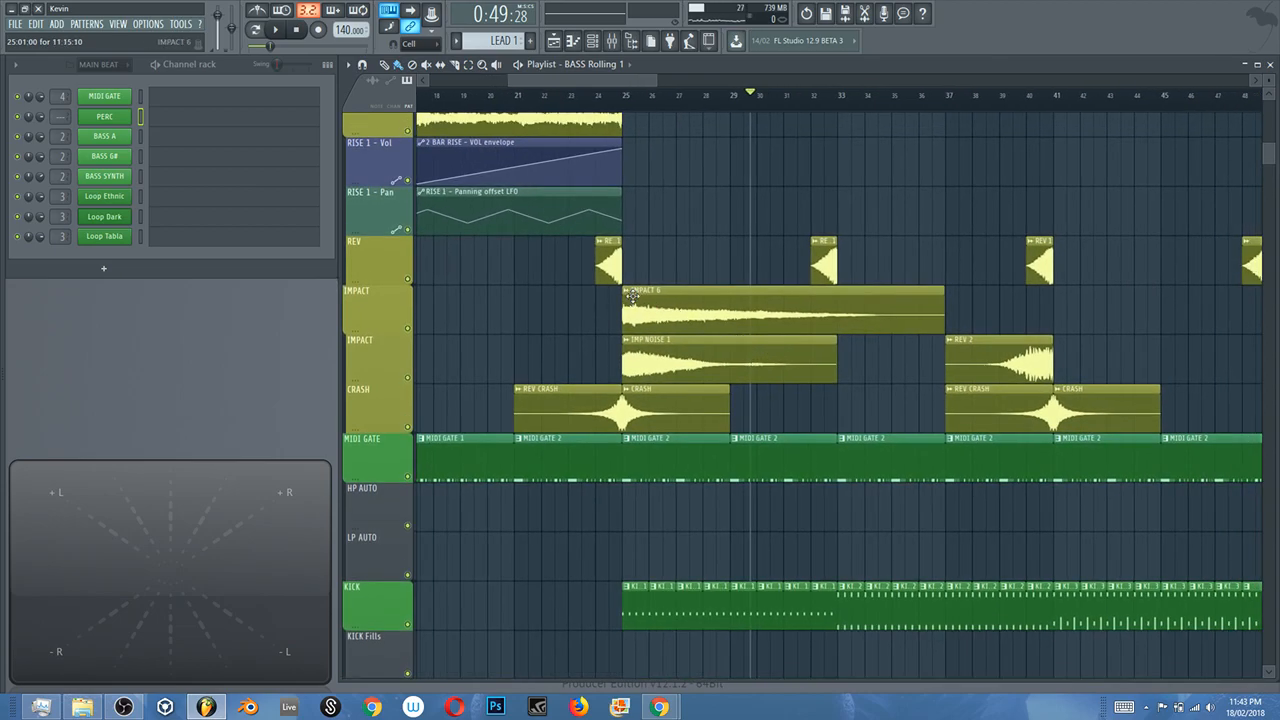
pyautogui.rightClick(628, 298)
pyautogui.moveTo(696, 330)
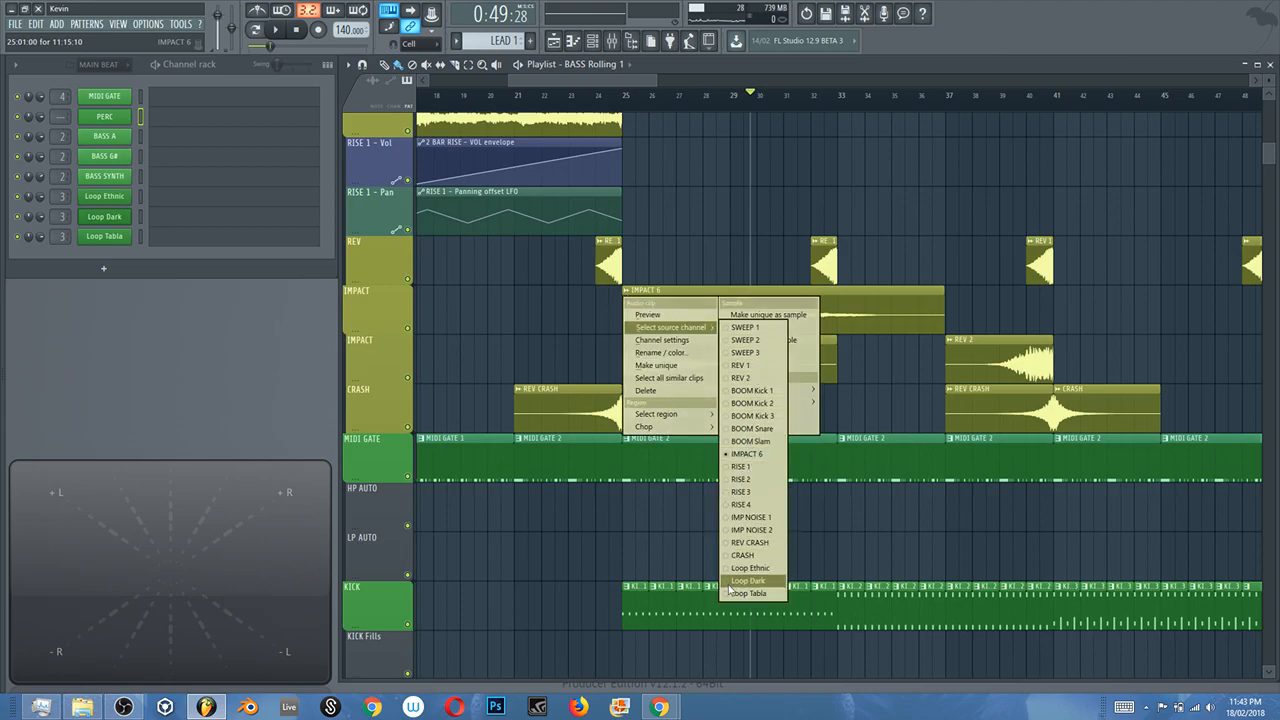
pyautogui.click(724, 220)
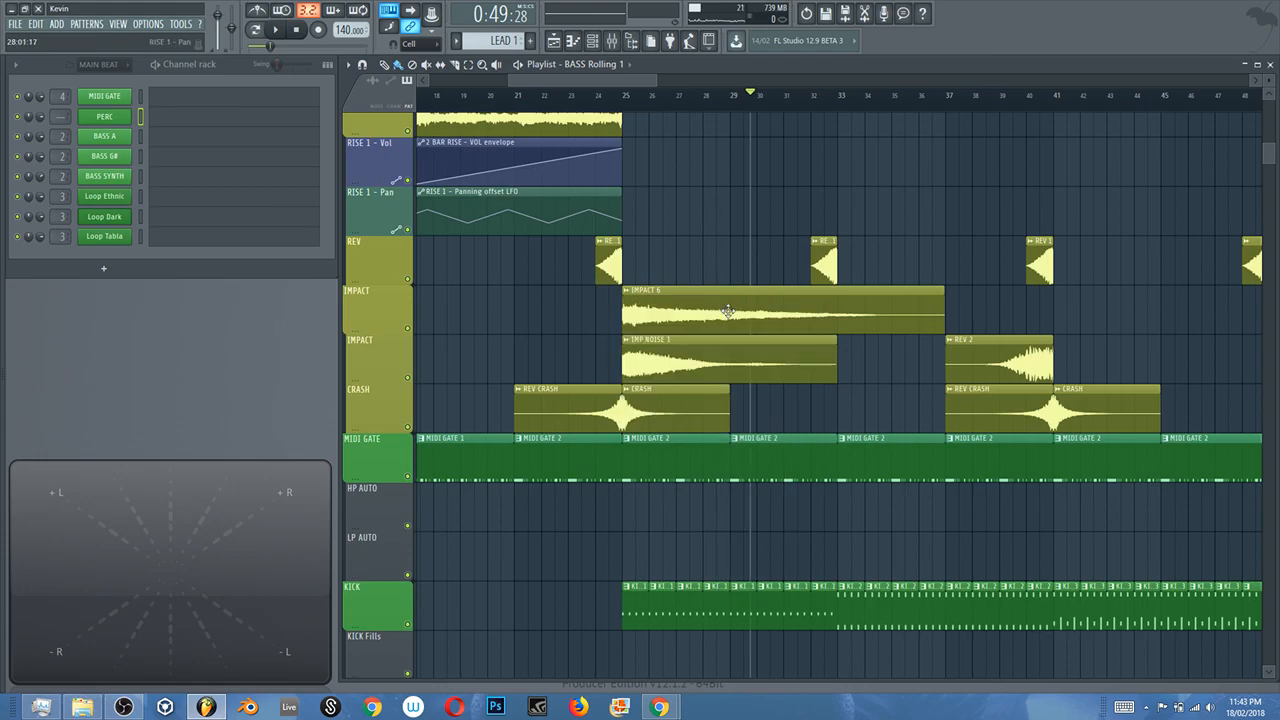
# Step: Select all the IMPACT 6 clips across the arrangement and inspect the source channels that could replace them
pyautogui.scroll(-3, 733, 333)
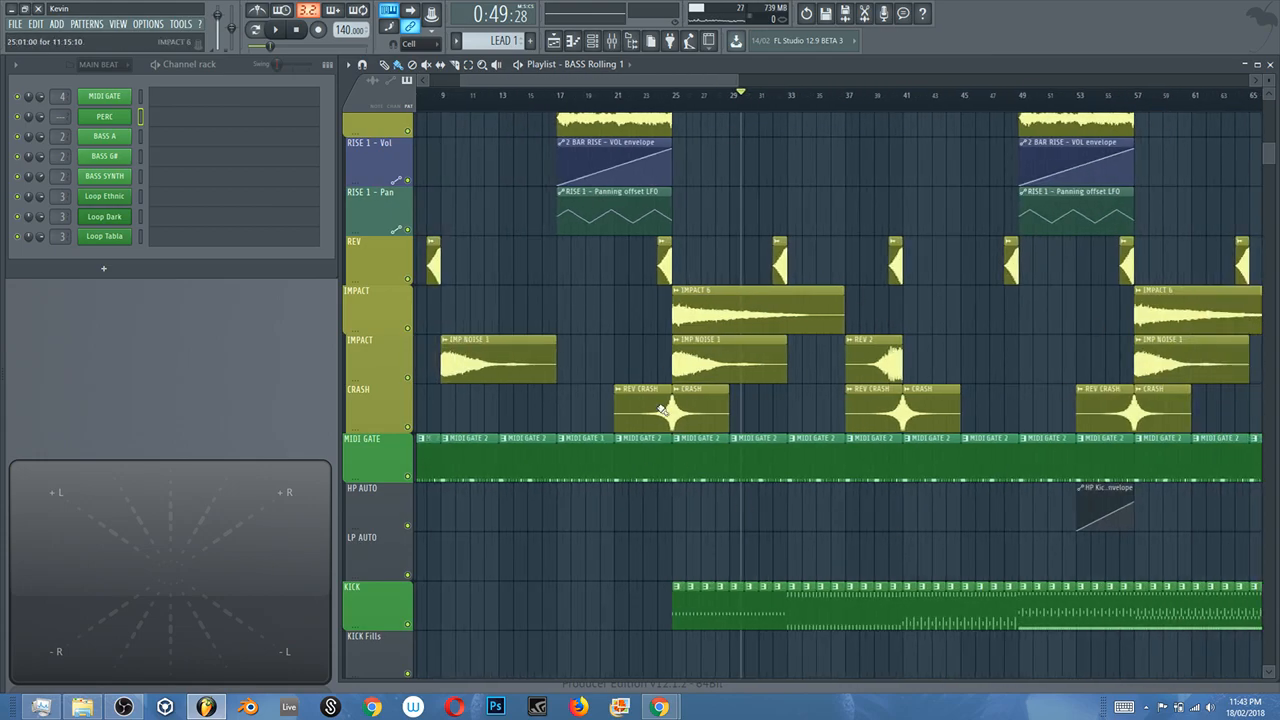
pyautogui.scroll(-2, 809, 399)
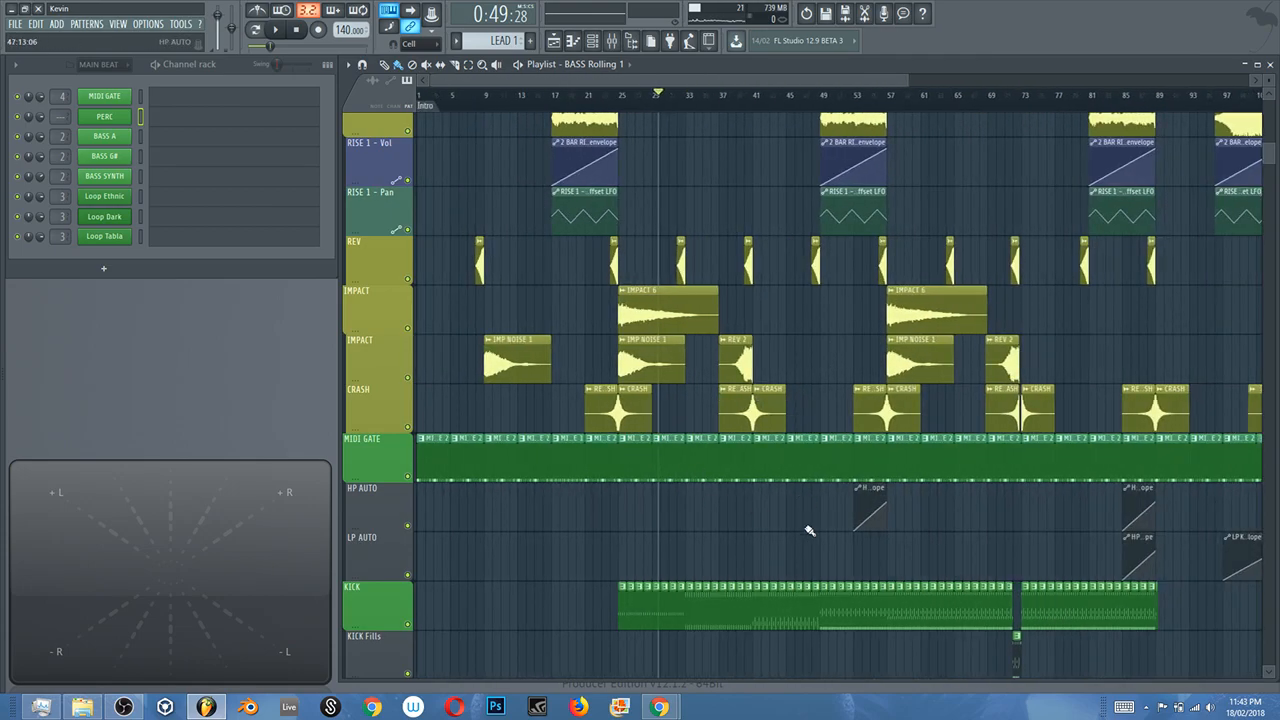
pyautogui.scroll(-3, 737, 511)
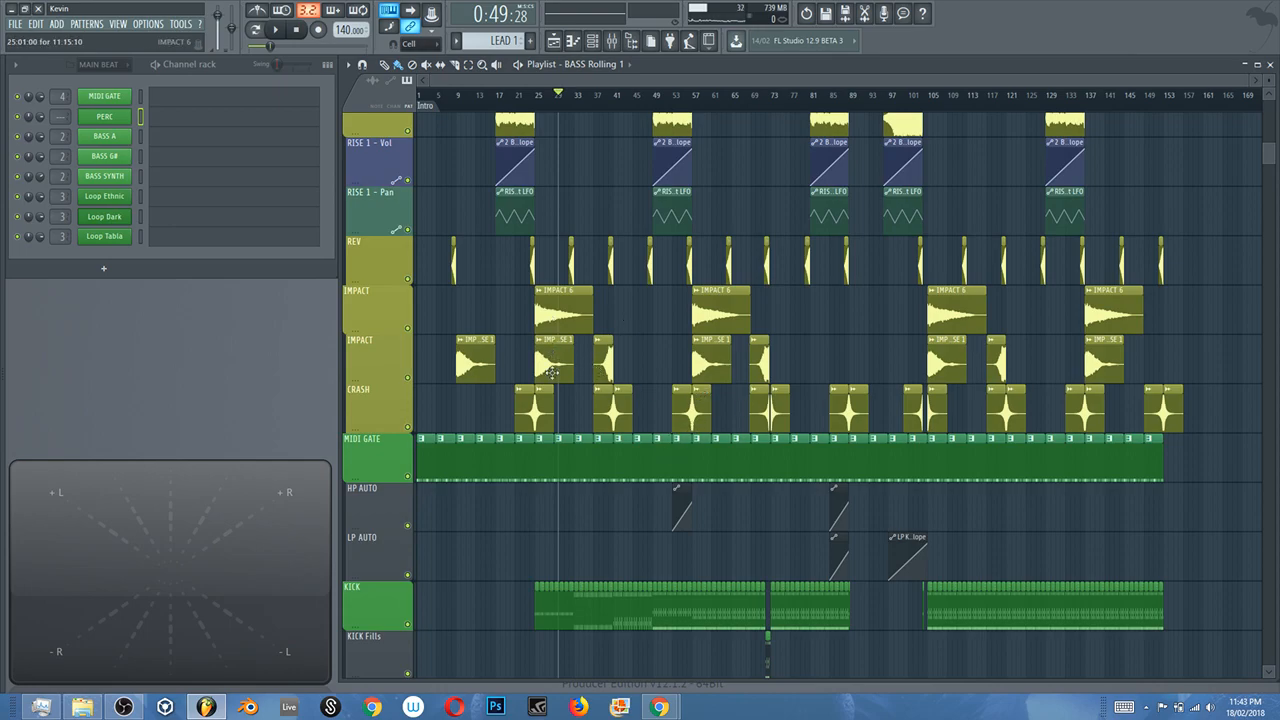
pyautogui.scroll(-5, 1040, 428)
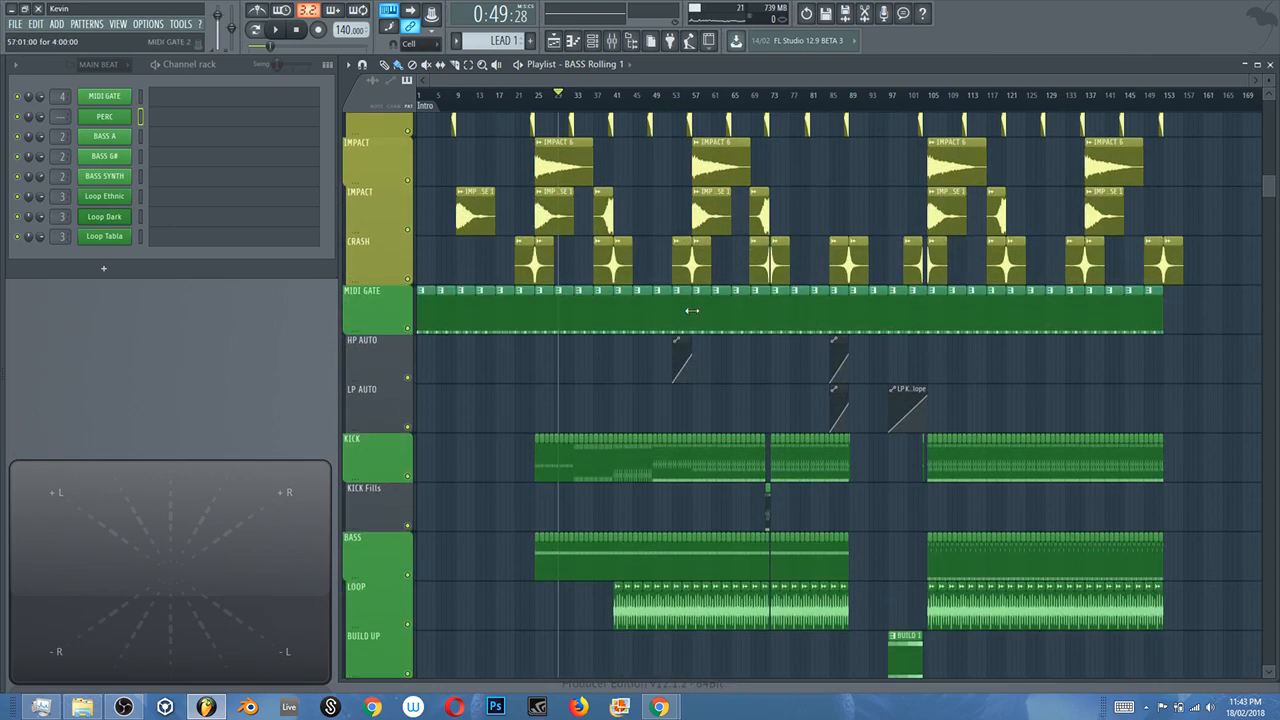
pyautogui.scroll(-3, 690, 310)
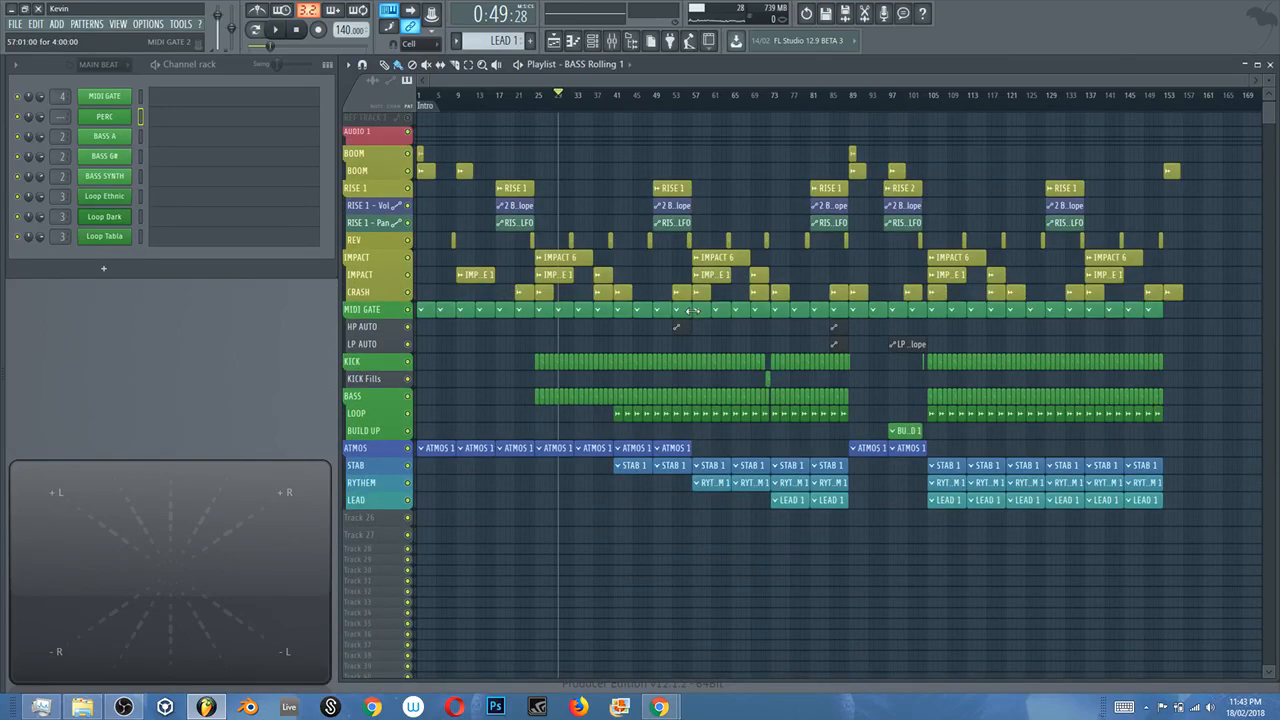
pyautogui.scroll(3, 690, 310)
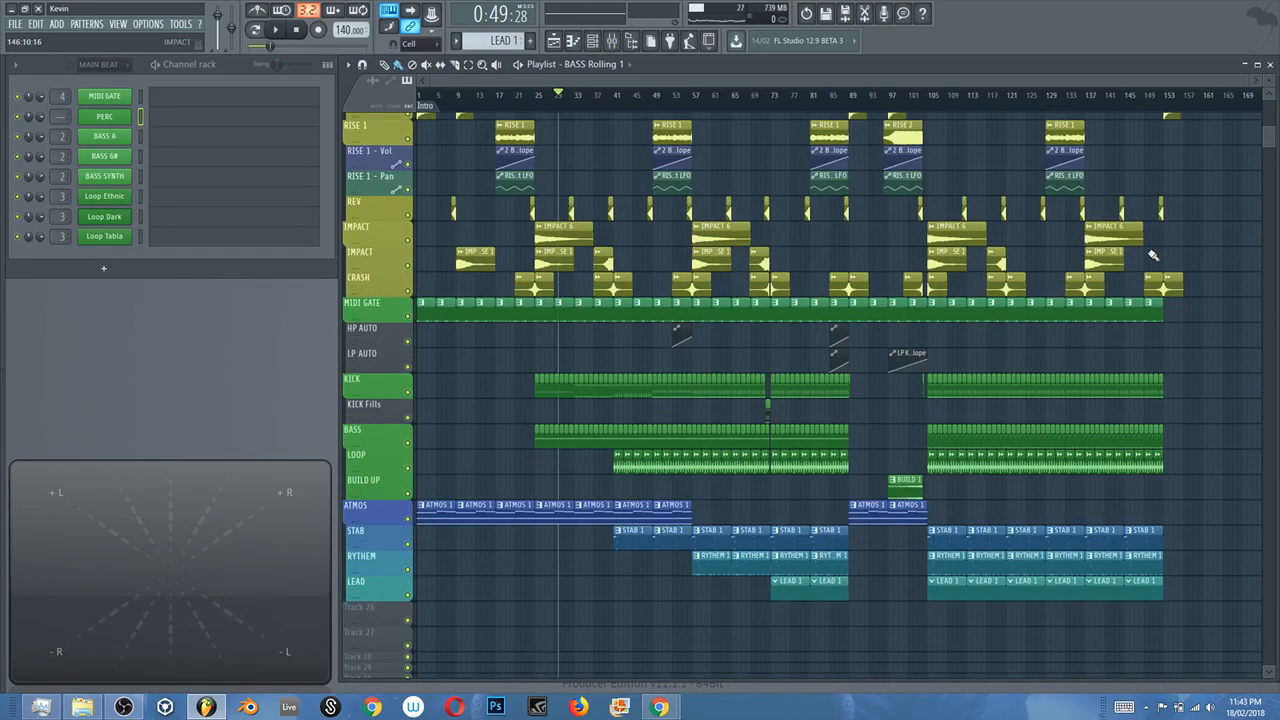
pyautogui.moveTo(1160, 217); pyautogui.dragTo(520, 248)
pyautogui.click(540, 229)
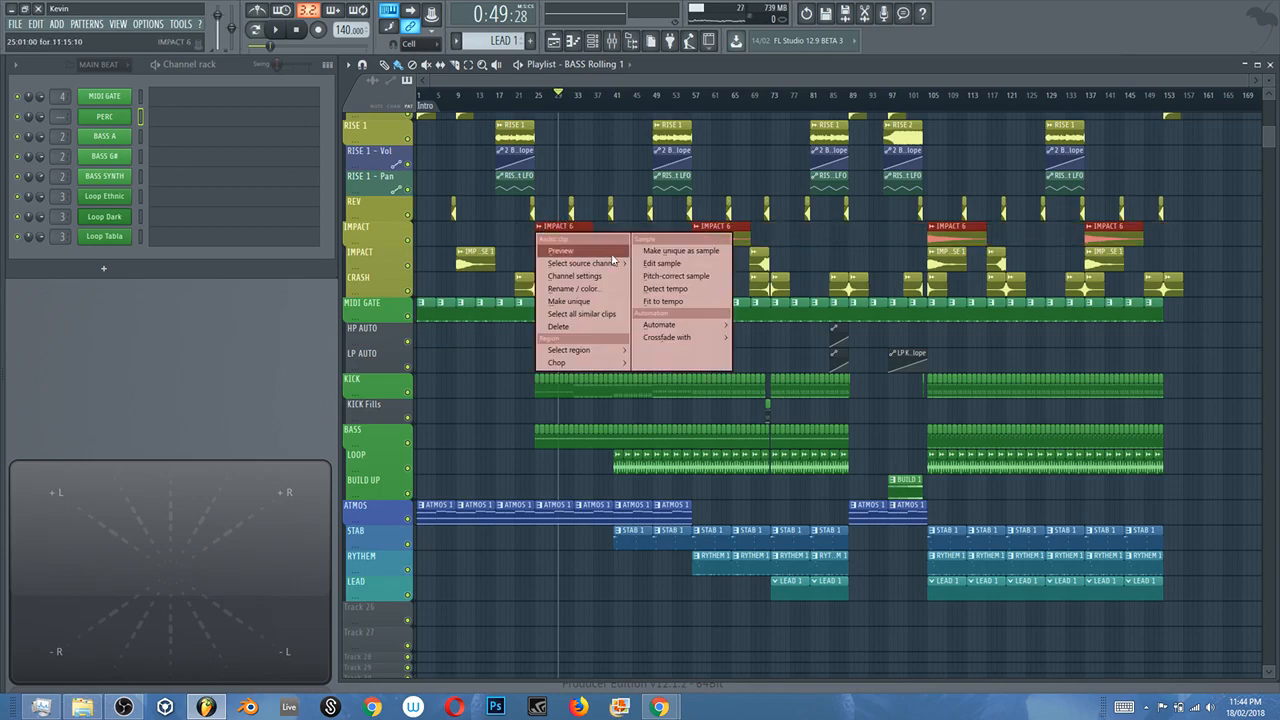
pyautogui.moveTo(615, 263)
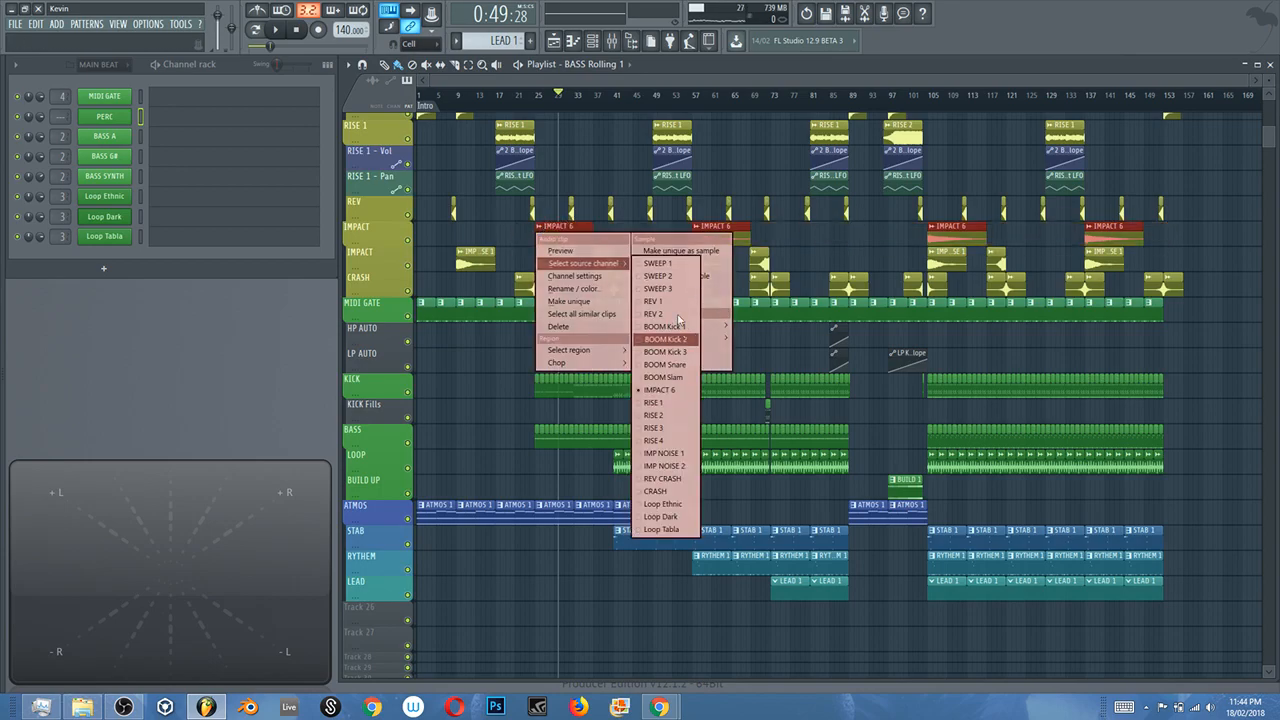
pyautogui.click(1233, 287)
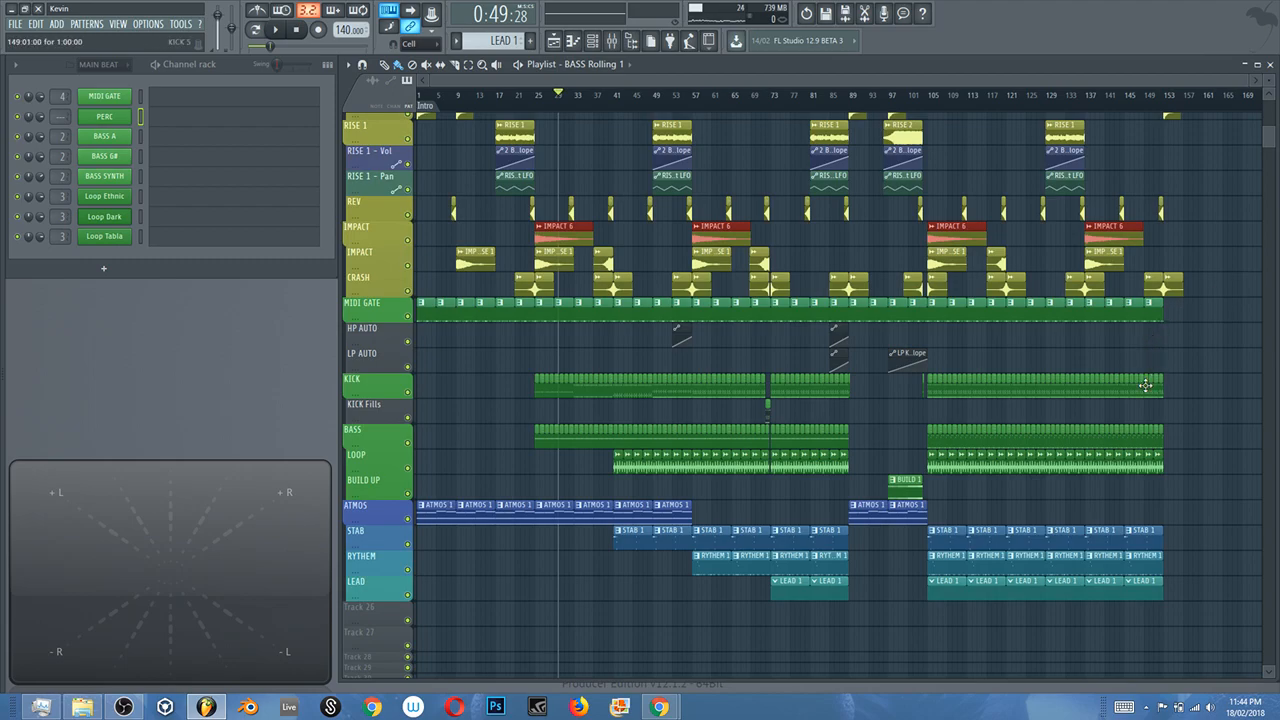
# Step: Collapse the BOOM, RISE 1, IMPACT and MIDI GATE track groups in the playlist
pyautogui.scroll(4, 904, 416)
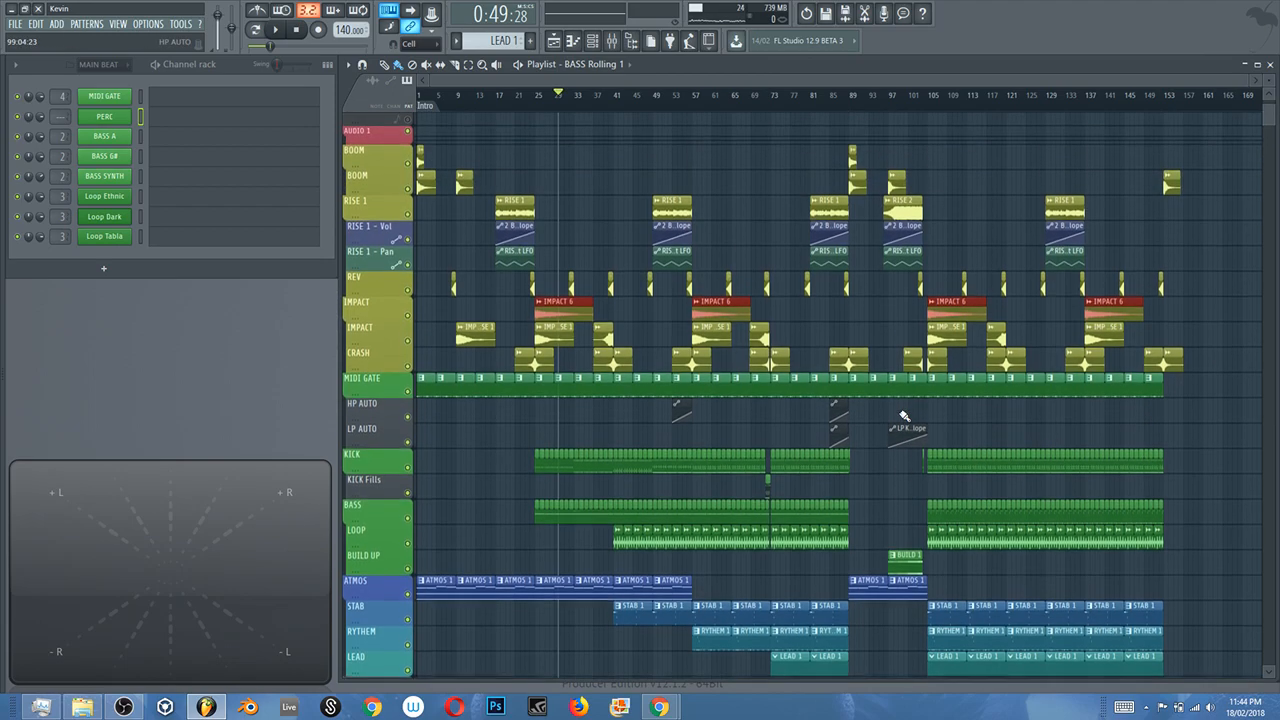
pyautogui.scroll(-2, 904, 416)
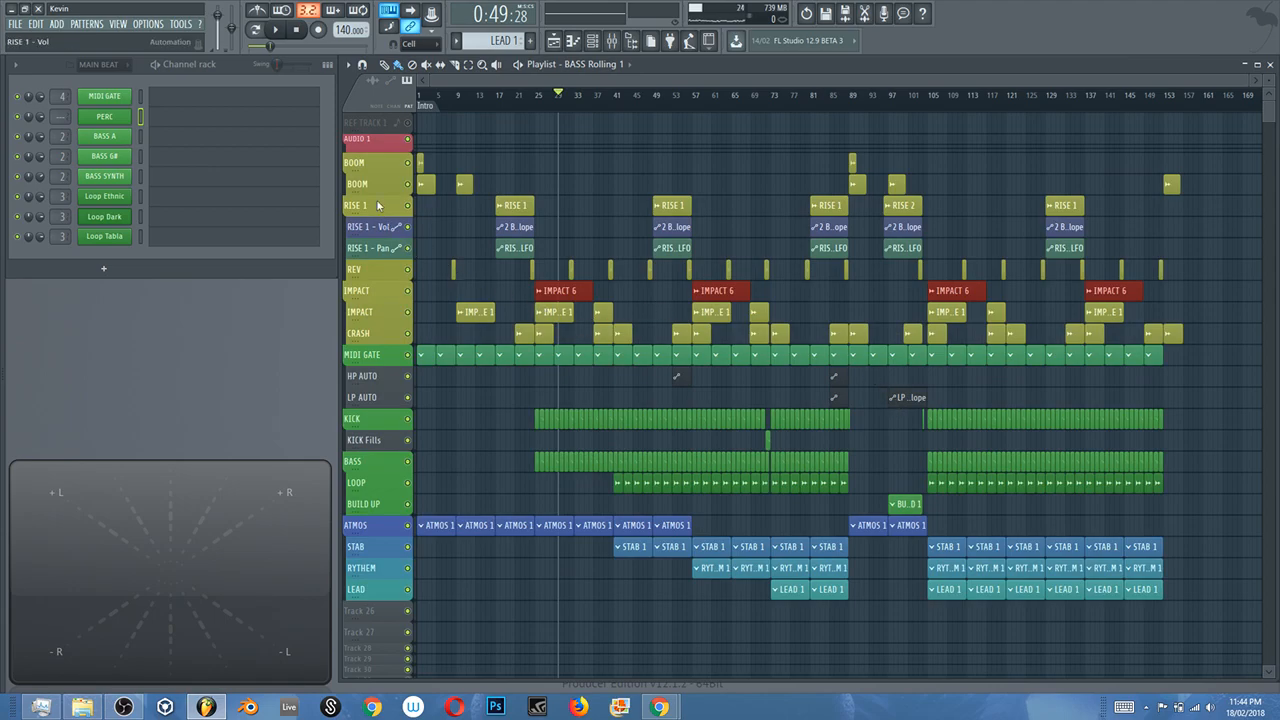
pyautogui.click(347, 163)
pyautogui.click(348, 177)
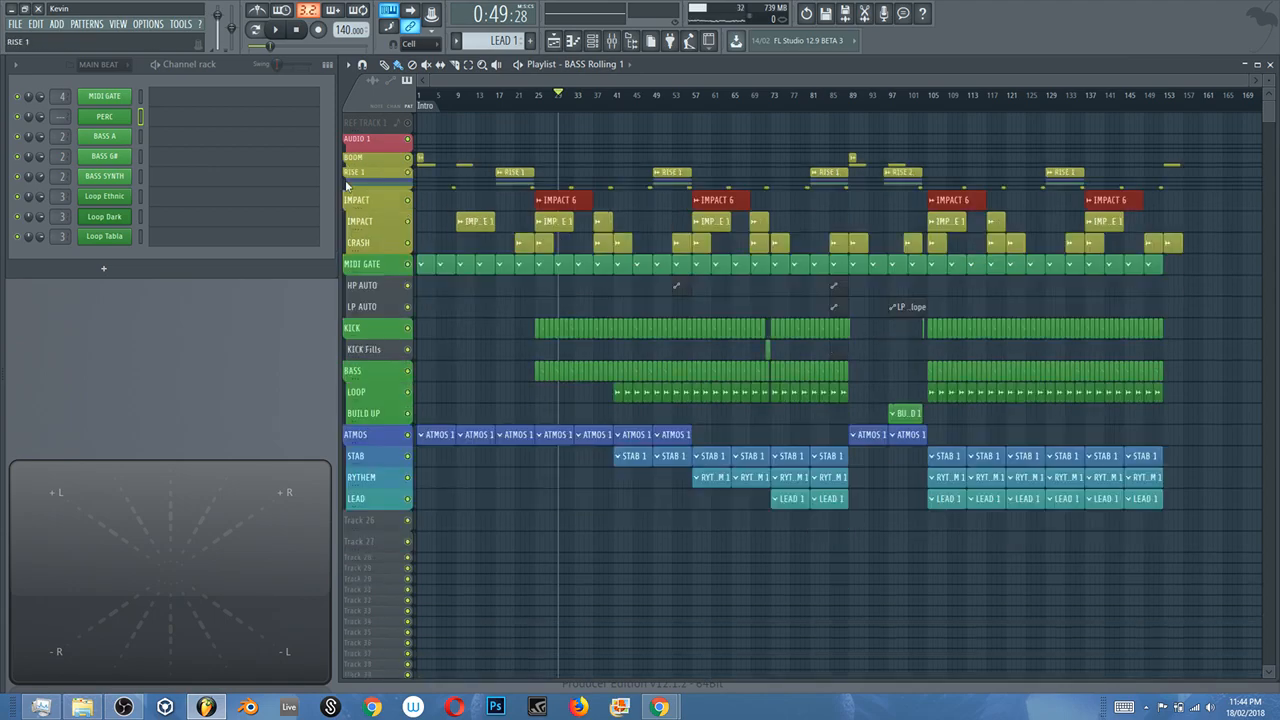
pyautogui.click(347, 198)
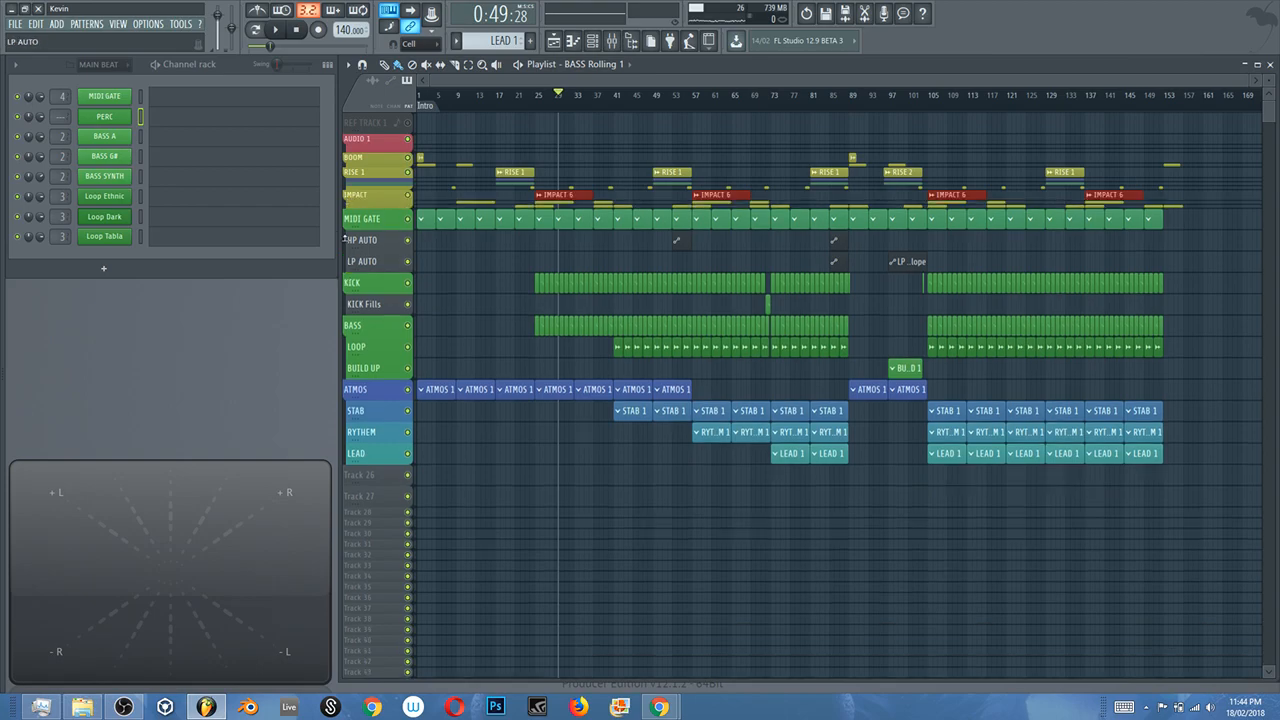
pyautogui.click(351, 228)
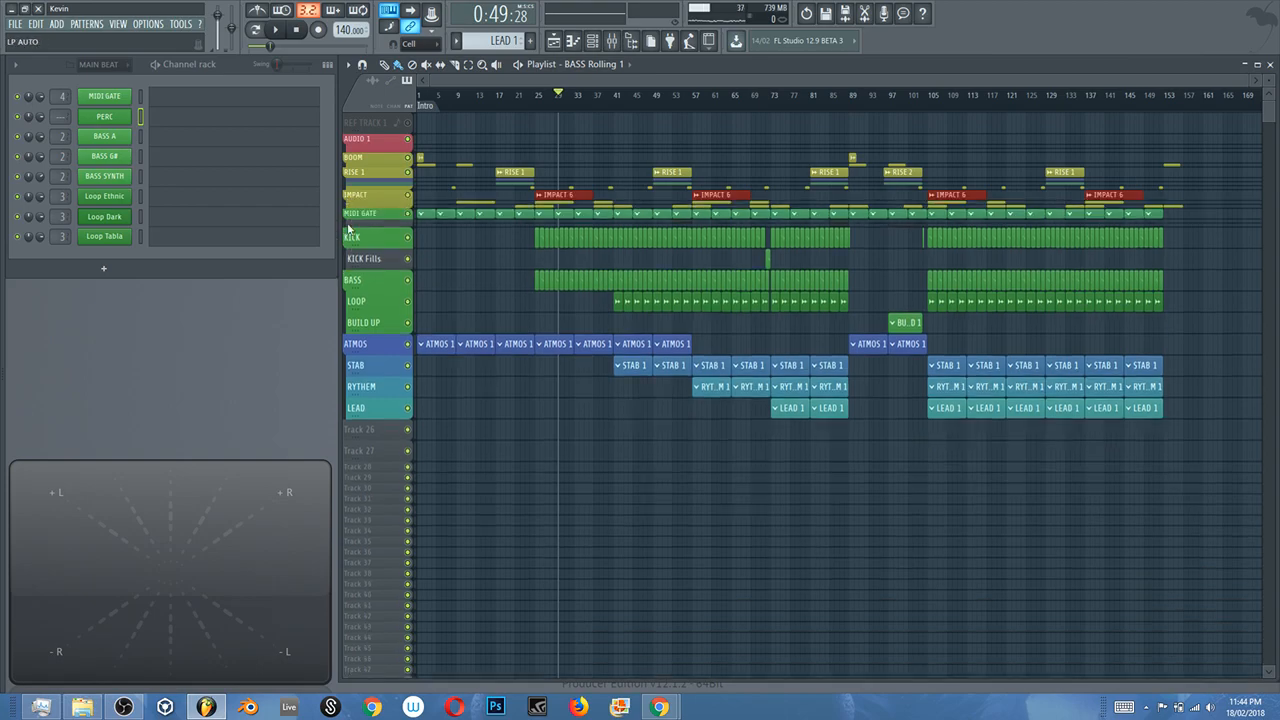
# Step: Collapse the BASS and KICK track groups so the melodic tracks stand out in the playlist
pyautogui.scroll(3, 771, 414)
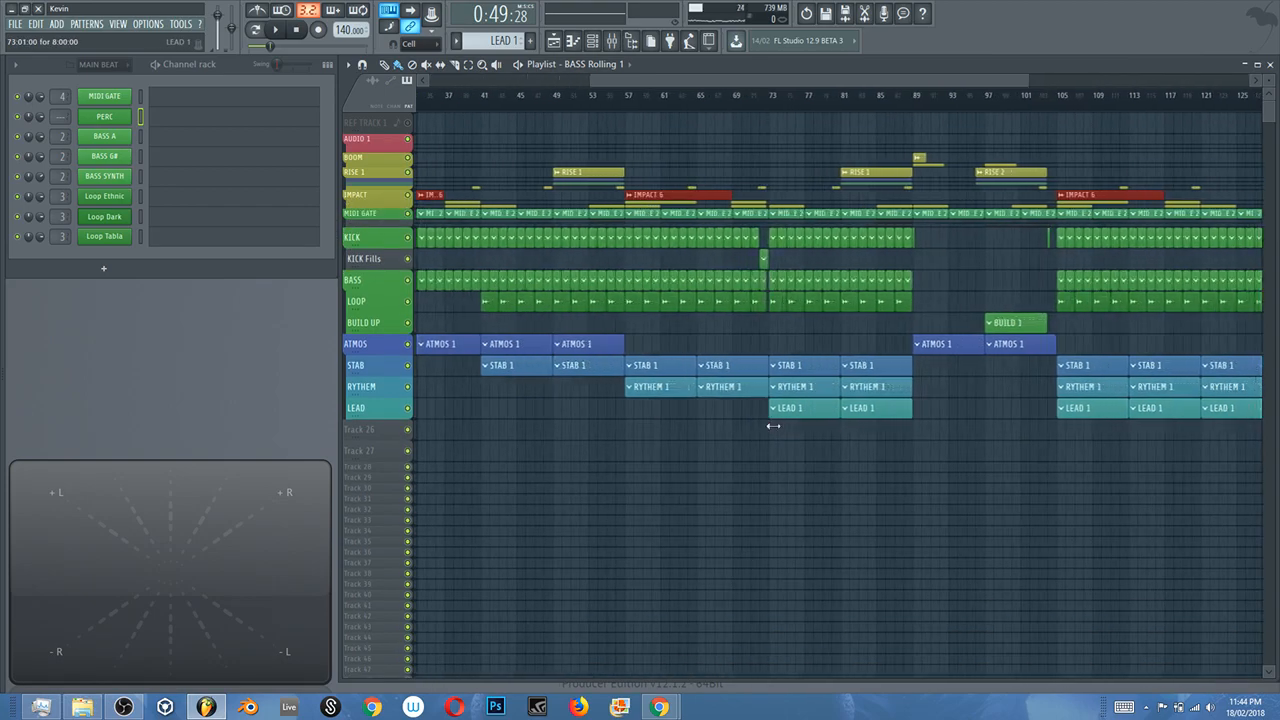
pyautogui.scroll(3, 757, 410)
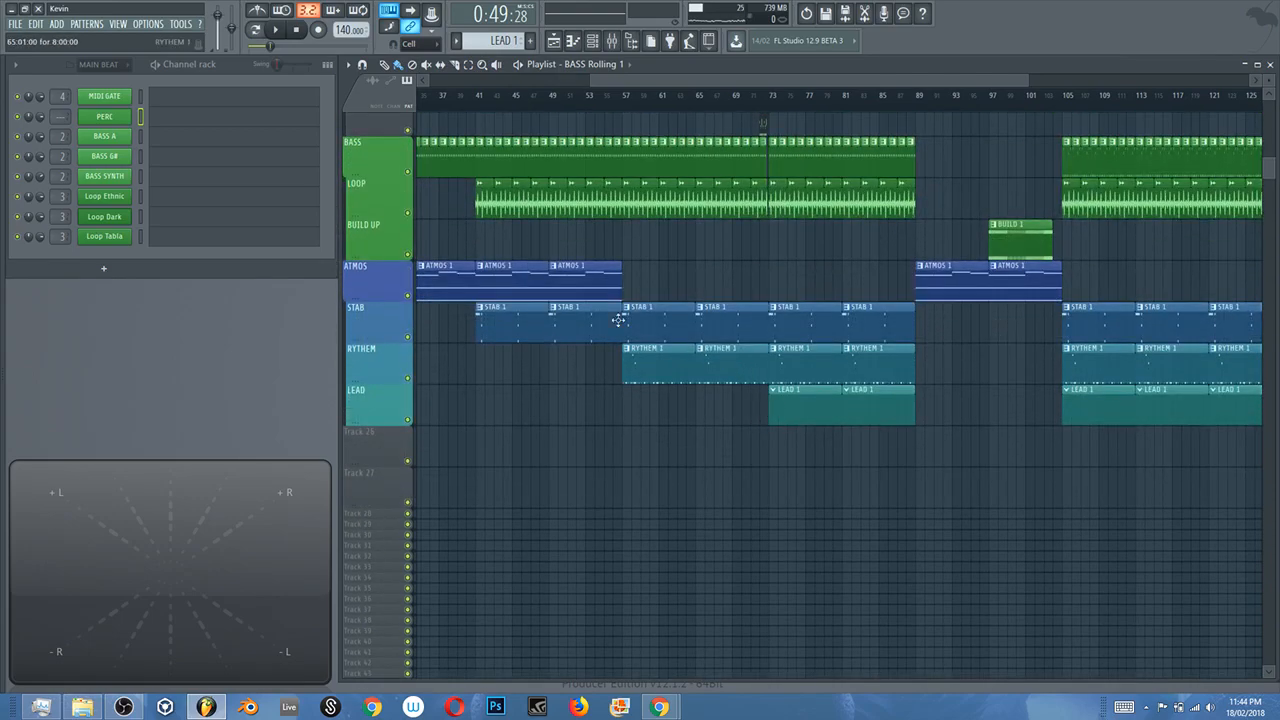
pyautogui.click(344, 168)
pyautogui.scroll(-3, 747, 337)
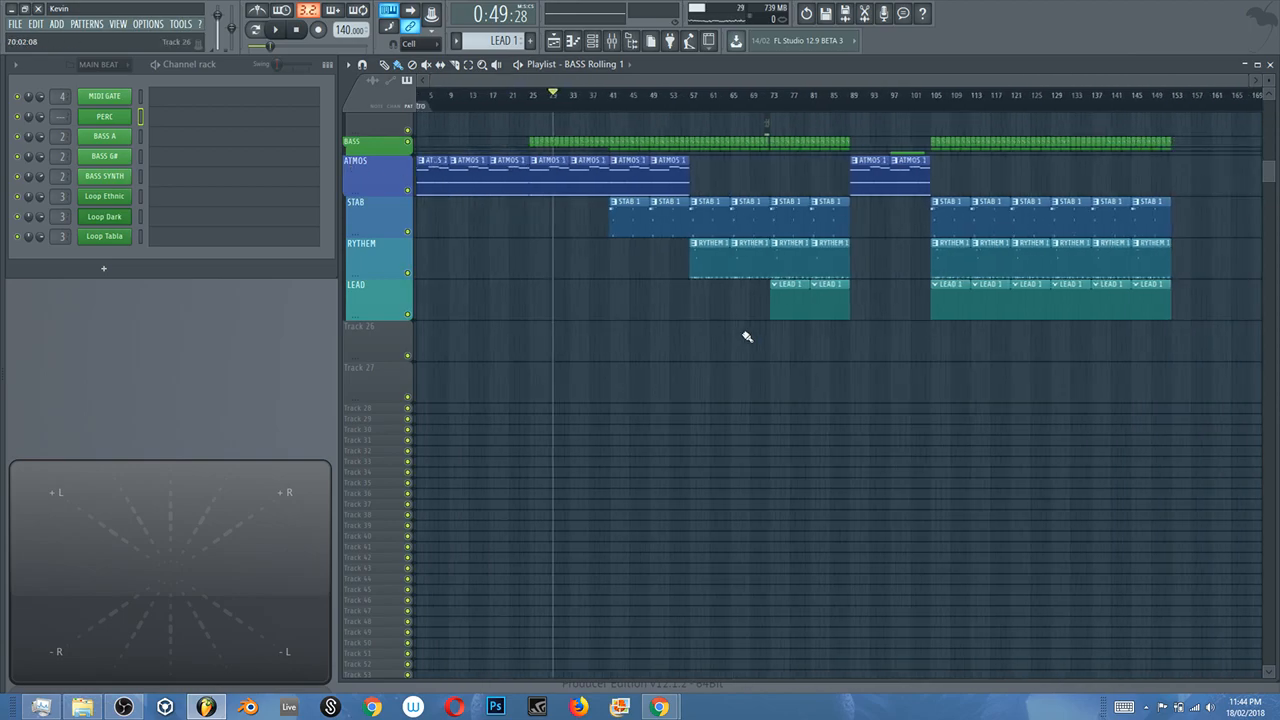
pyautogui.scroll(4, 905, 445)
pyautogui.scroll(-1, 860, 415)
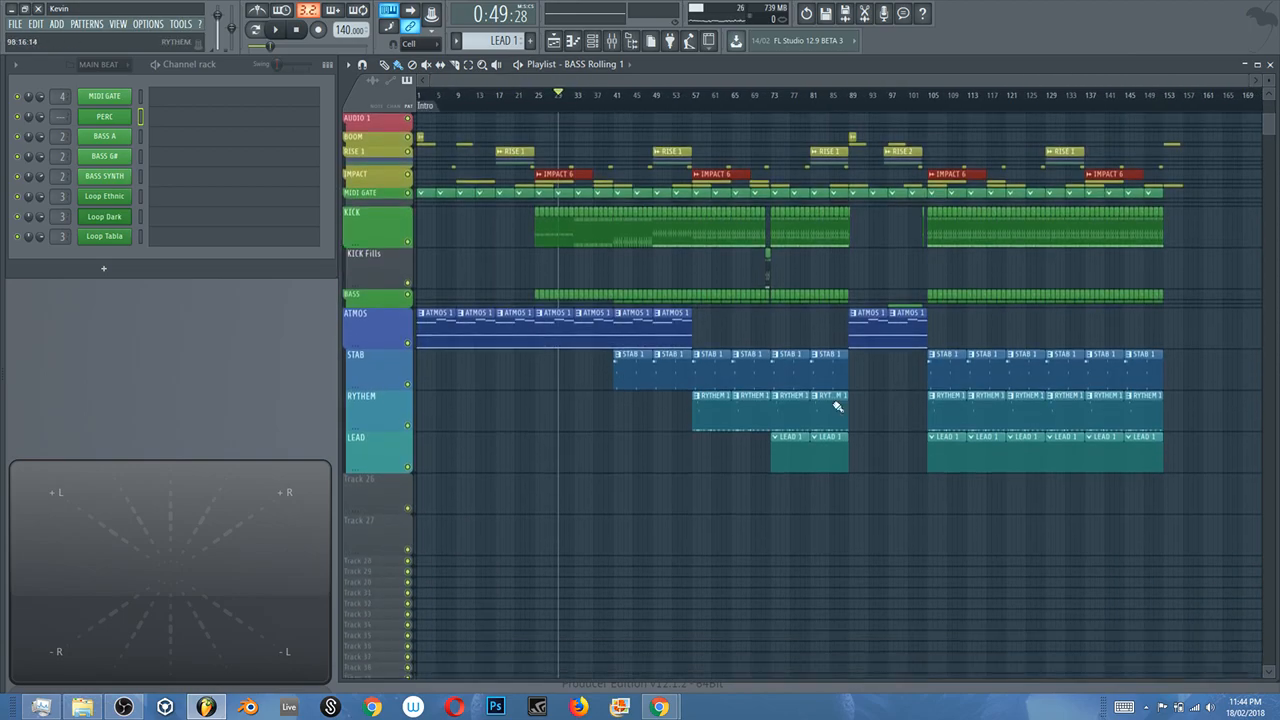
pyautogui.click(348, 231)
# Step: Examine how the ATMOS, STAB, RYTHEM and LEAD clips are arranged across the whole song
pyautogui.scroll(3, 1041, 421)
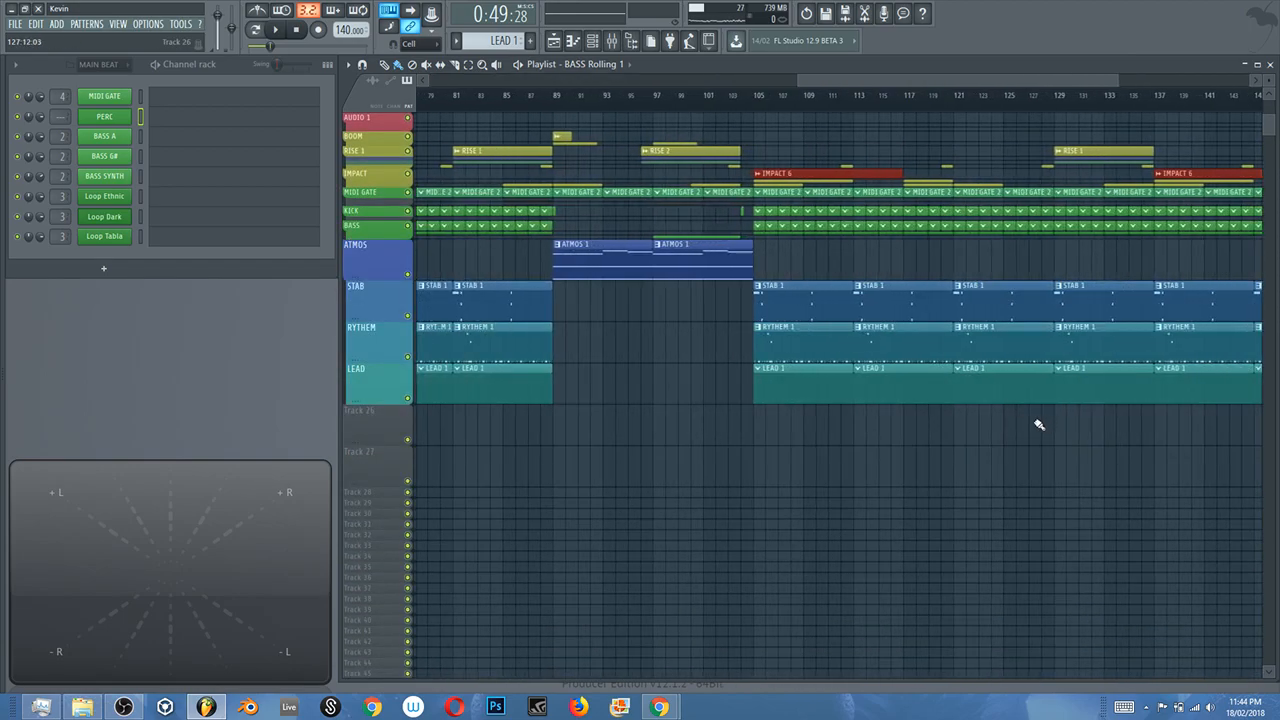
pyautogui.scroll(1, 1005, 425)
pyautogui.moveTo(877, 410); pyautogui.dragTo(582, 464)
pyautogui.scroll(-2, 608, 378)
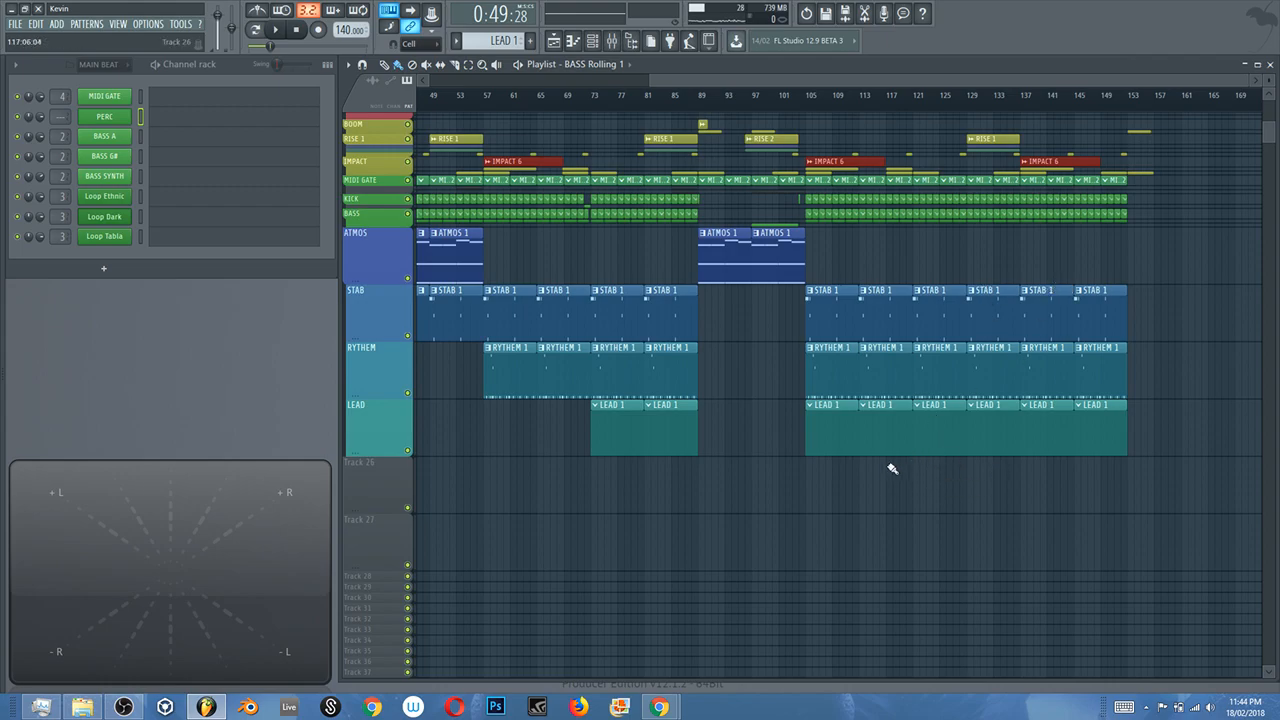
pyautogui.scroll(-1, 895, 447)
pyautogui.moveTo(1061, 508); pyautogui.dragTo(717, 531)
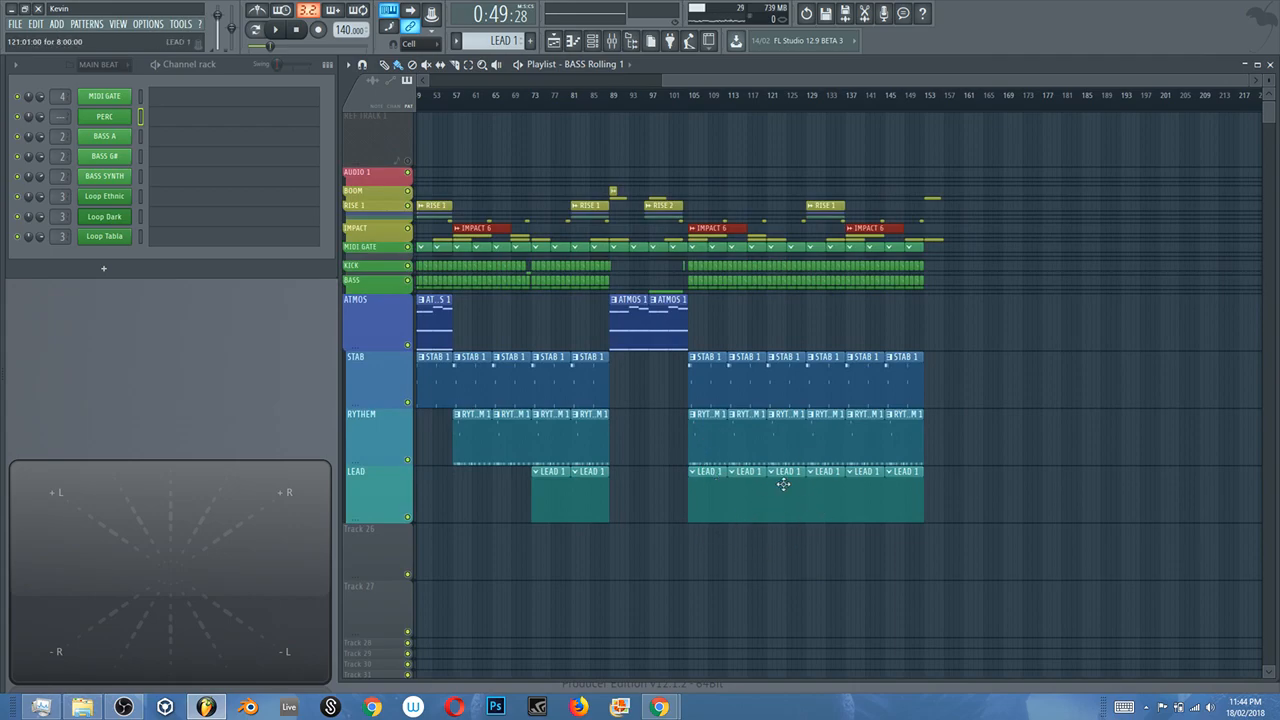
pyautogui.scroll(5, 731, 508)
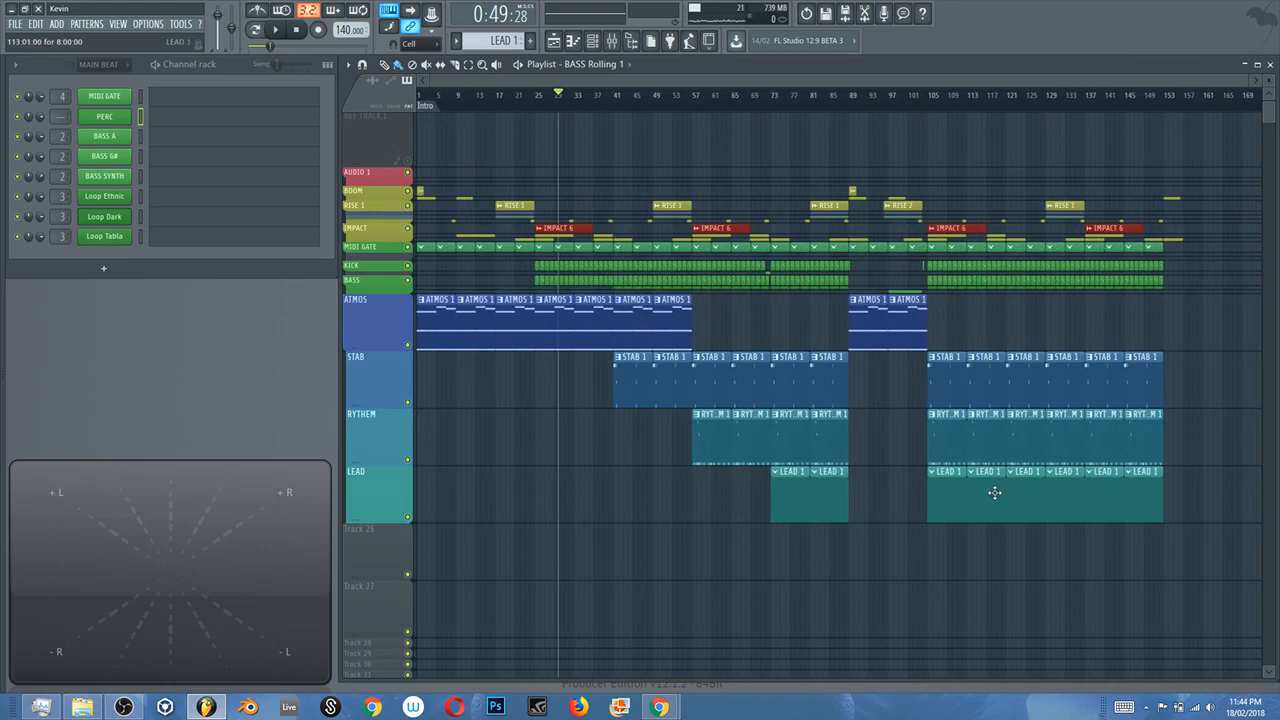
pyautogui.scroll(1, 1035, 431)
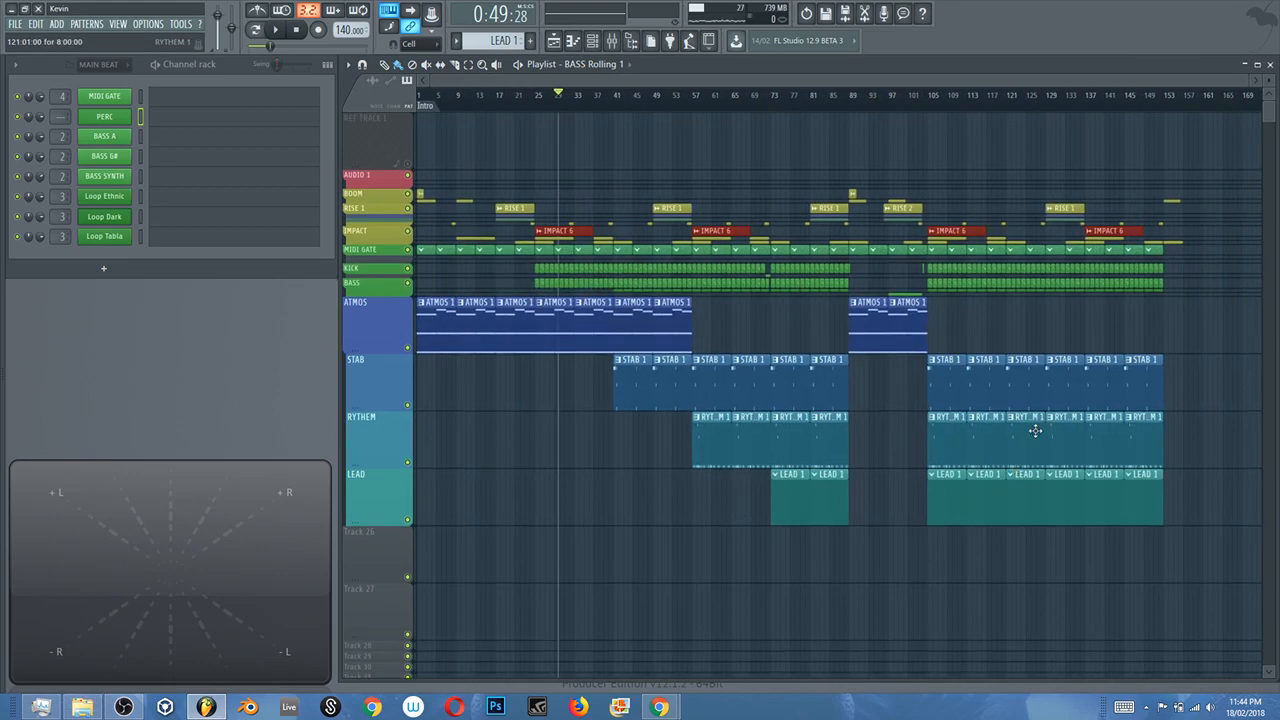
# Step: Select all clips from bar 105 to the song's end and move them to bar 161, opening a gap in the arrangement
pyautogui.scroll(-5, 1022, 460)
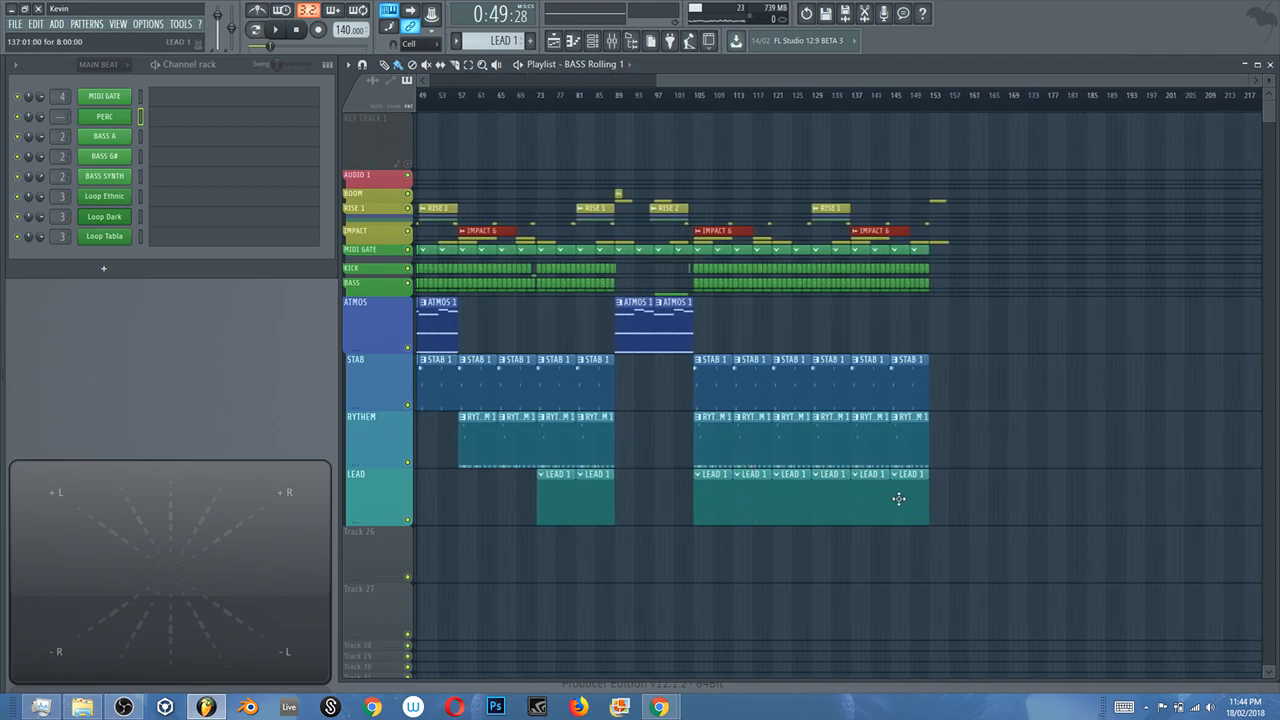
pyautogui.scroll(5, 934, 500)
pyautogui.scroll(-7, 780, 486)
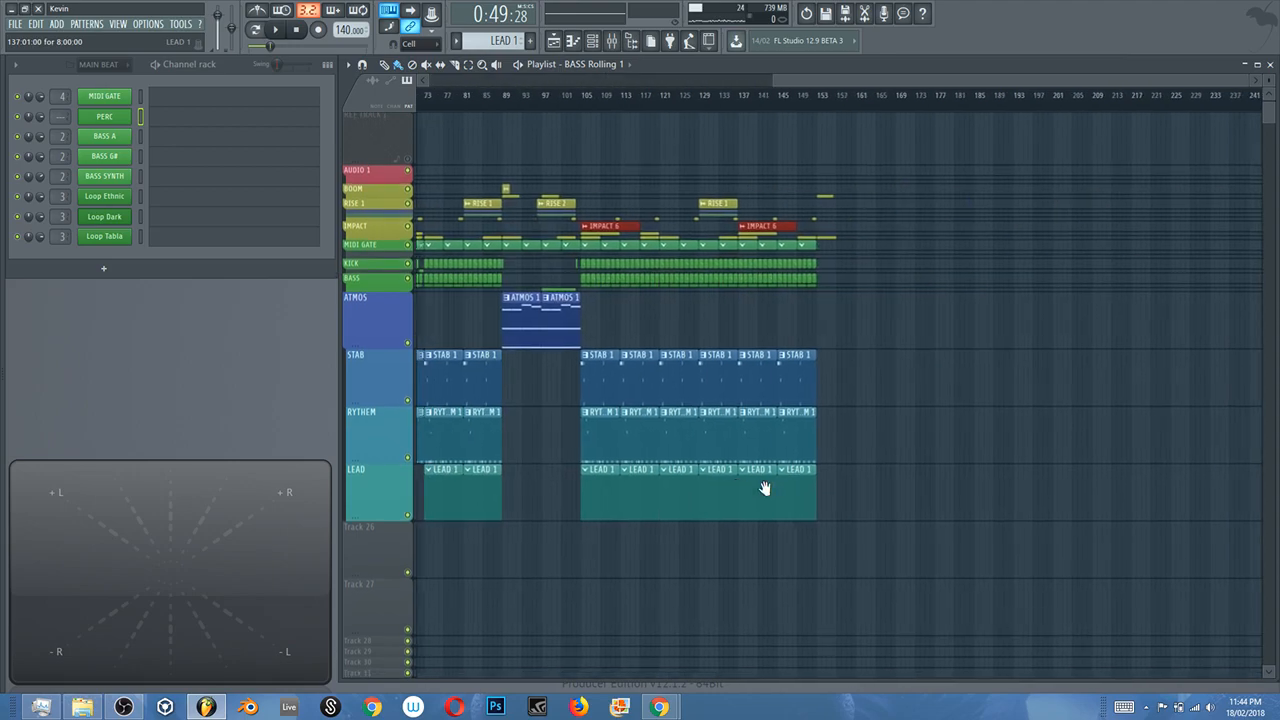
pyautogui.scroll(2, 823, 514)
pyautogui.scroll(-4, 686, 528)
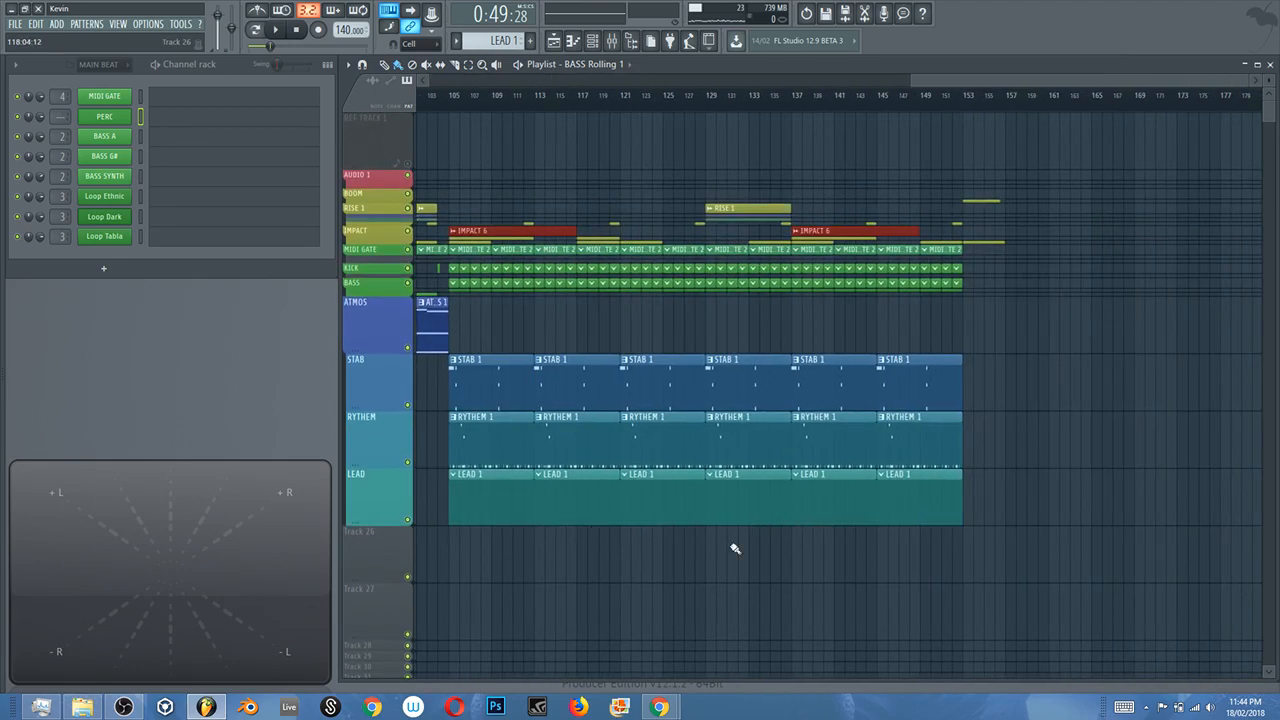
pyautogui.moveTo(1078, 579); pyautogui.dragTo(452, 112)
pyautogui.scroll(3, 533, 323)
pyautogui.scroll(-3, 533, 323)
pyautogui.moveTo(533, 323); pyautogui.dragTo(576, 426)
pyautogui.moveTo(526, 384); pyautogui.dragTo(800, 366)
pyautogui.scroll(-3, 665, 387)
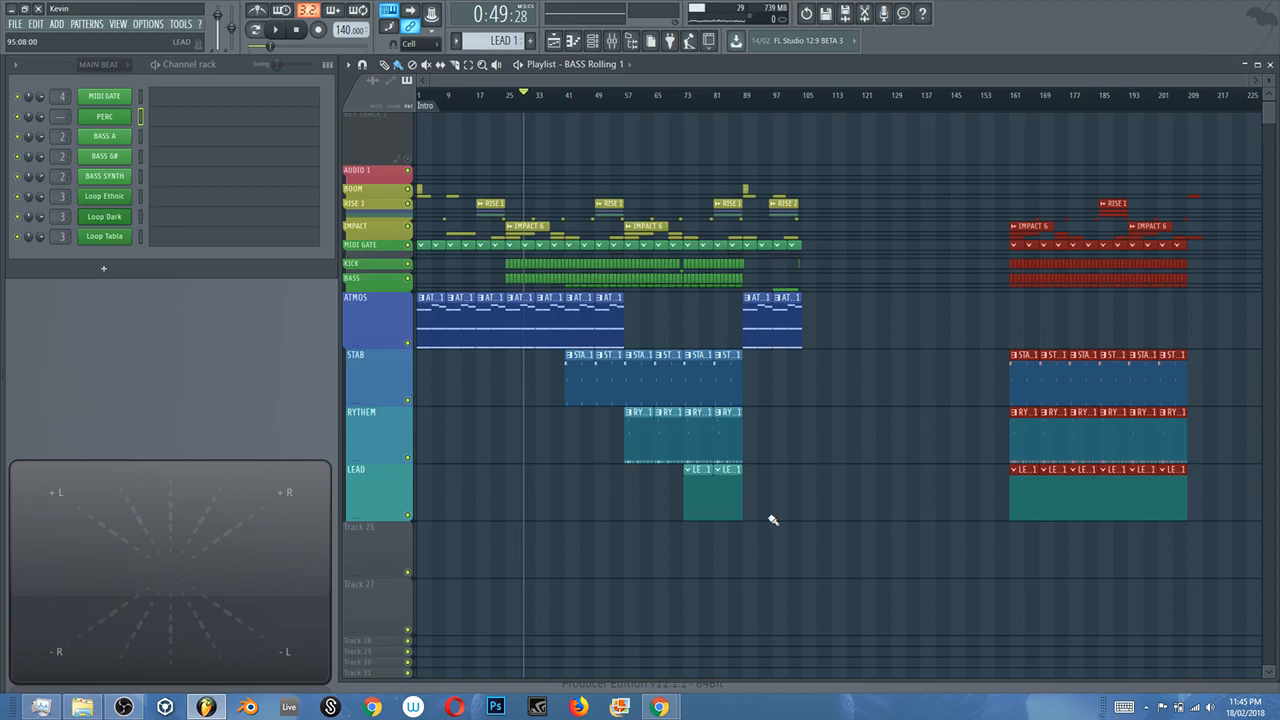
# Step: Duplicate the section of clips between bars 25 and 57 into the gap, starting at about bar 109
pyautogui.scroll(3, 557, 433)
pyautogui.moveTo(557, 433); pyautogui.dragTo(728, 449)
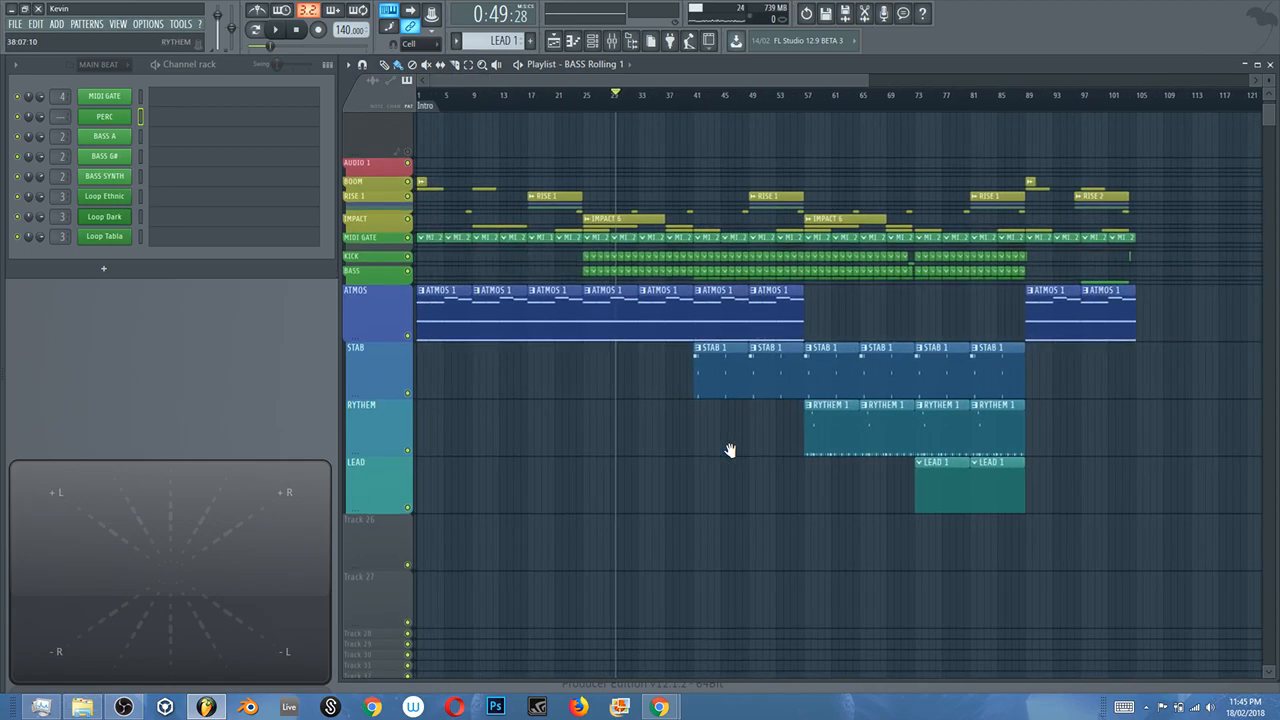
pyautogui.moveTo(591, 148); pyautogui.dragTo(803, 472)
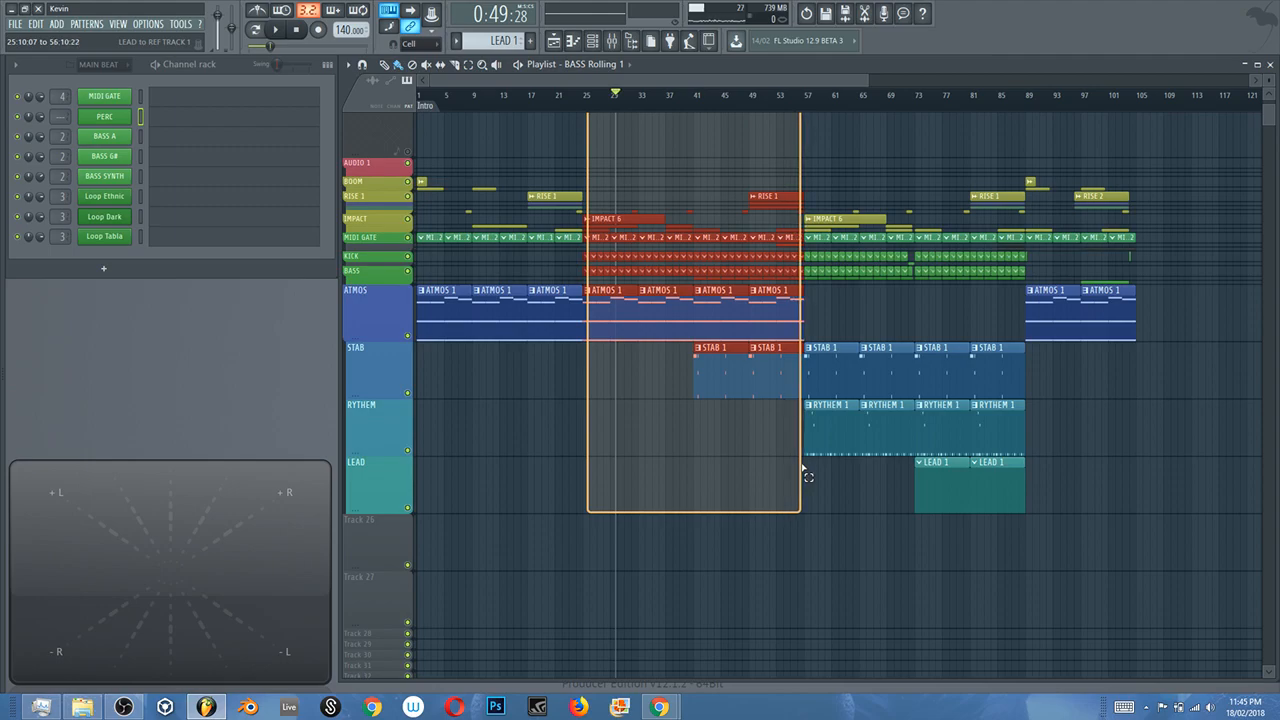
pyautogui.moveTo(731, 369); pyautogui.dragTo(1261, 378)
pyautogui.moveTo(1082, 444); pyautogui.dragTo(679, 430)
pyautogui.moveTo(844, 364)
pyautogui.mouseDown()
pyautogui.moveTo(866, 363)
pyautogui.moveTo(852, 362)
pyautogui.mouseUp()
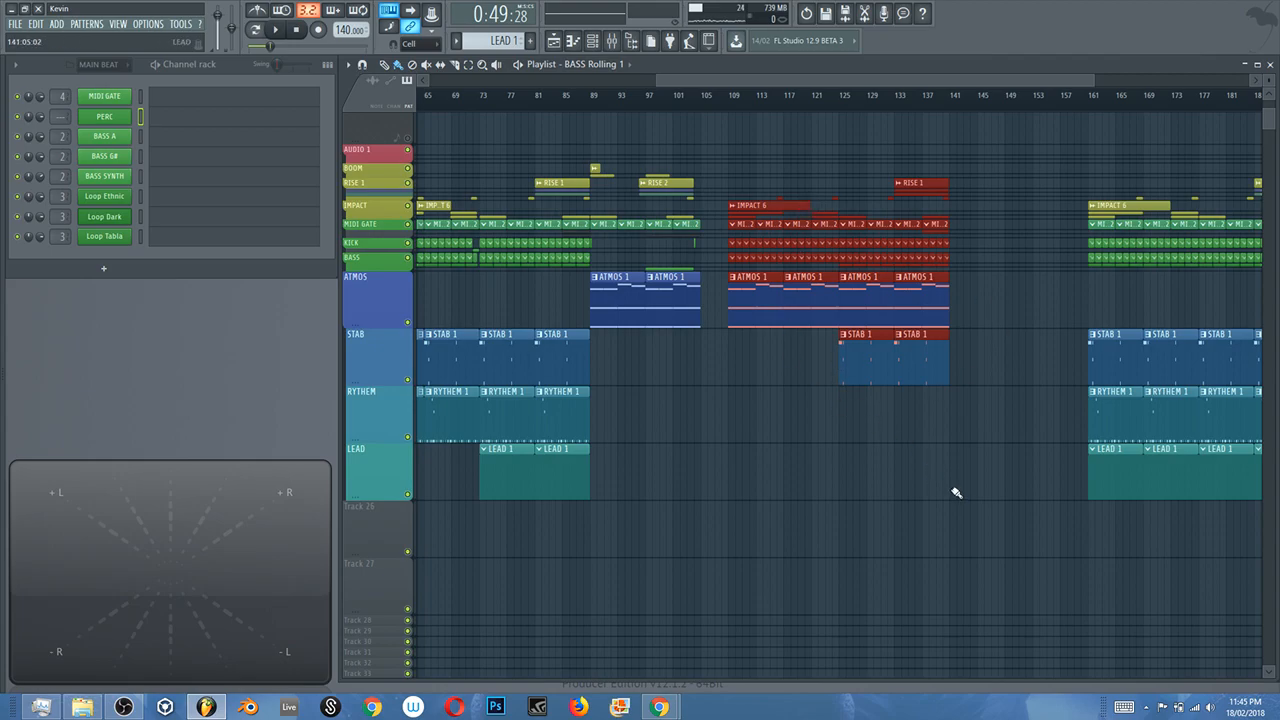
pyautogui.moveTo(953, 489); pyautogui.dragTo(747, 502)
pyautogui.scroll(-2, 762, 488)
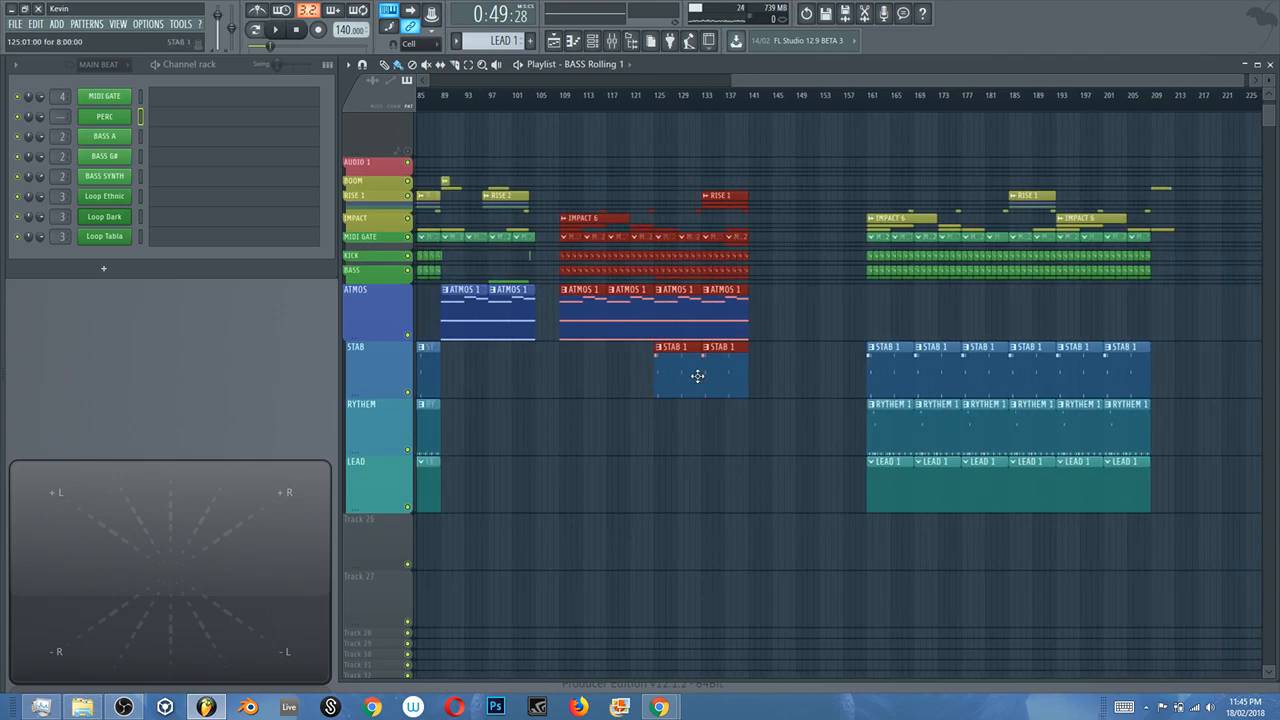
# Step: Undo the section duplication and the move of the final section's clips
pyautogui.hotkey('ctrl', 'z')
pyautogui.hotkey('ctrl', 'z')
pyautogui.hotkey('ctrl', 'z')
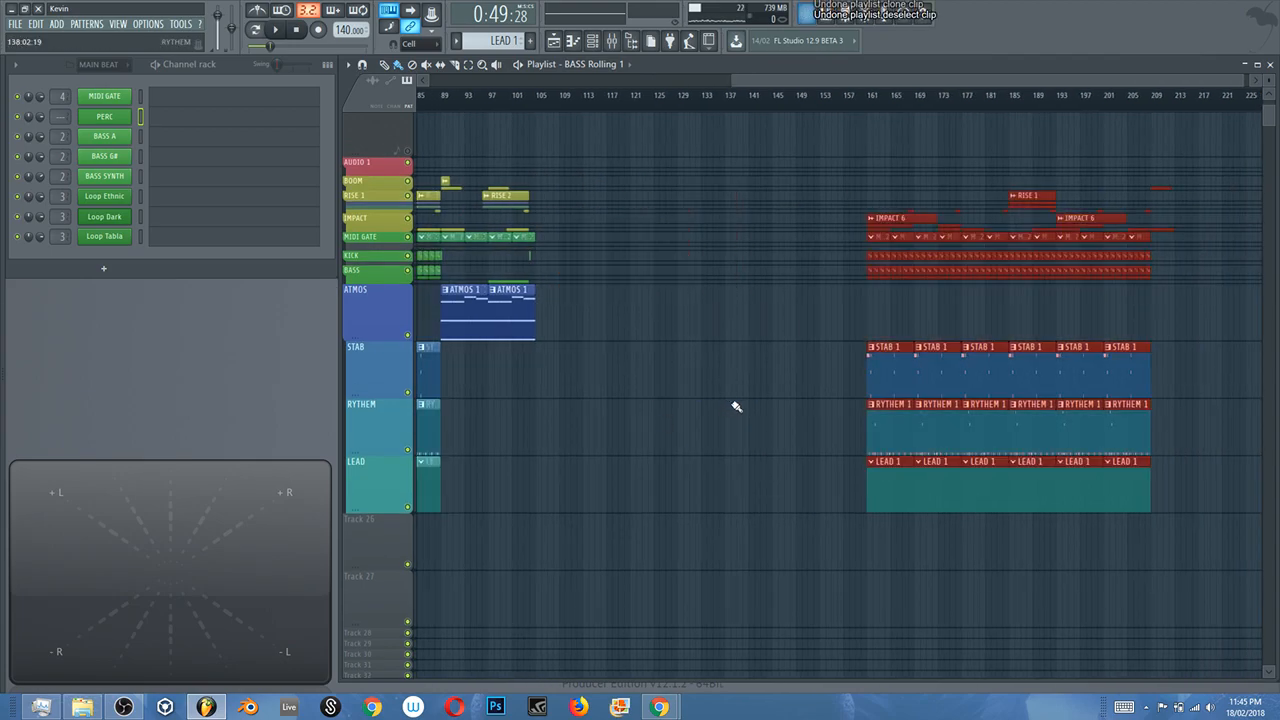
pyautogui.hotkey('ctrl', 'z')
pyautogui.moveTo(734, 409); pyautogui.dragTo(1037, 402)
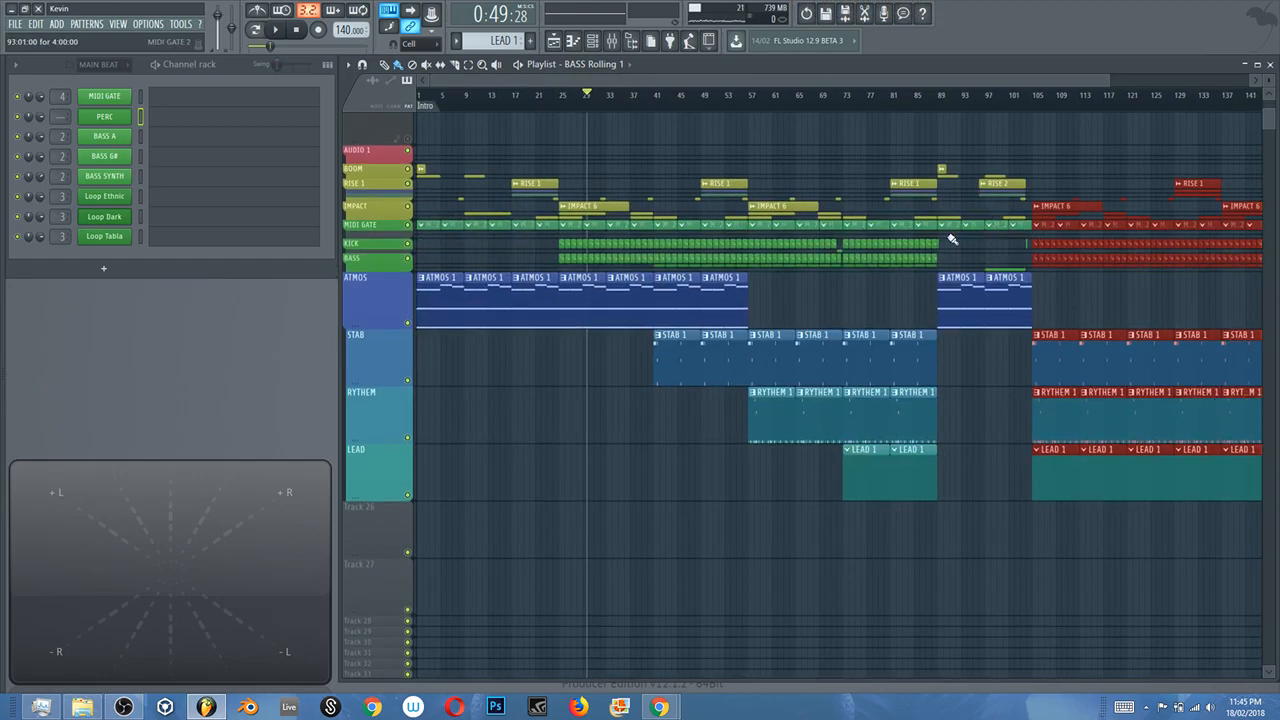
# Step: Deselect all the clips of the final section in the playlist
pyautogui.scroll(1, 531, 222)
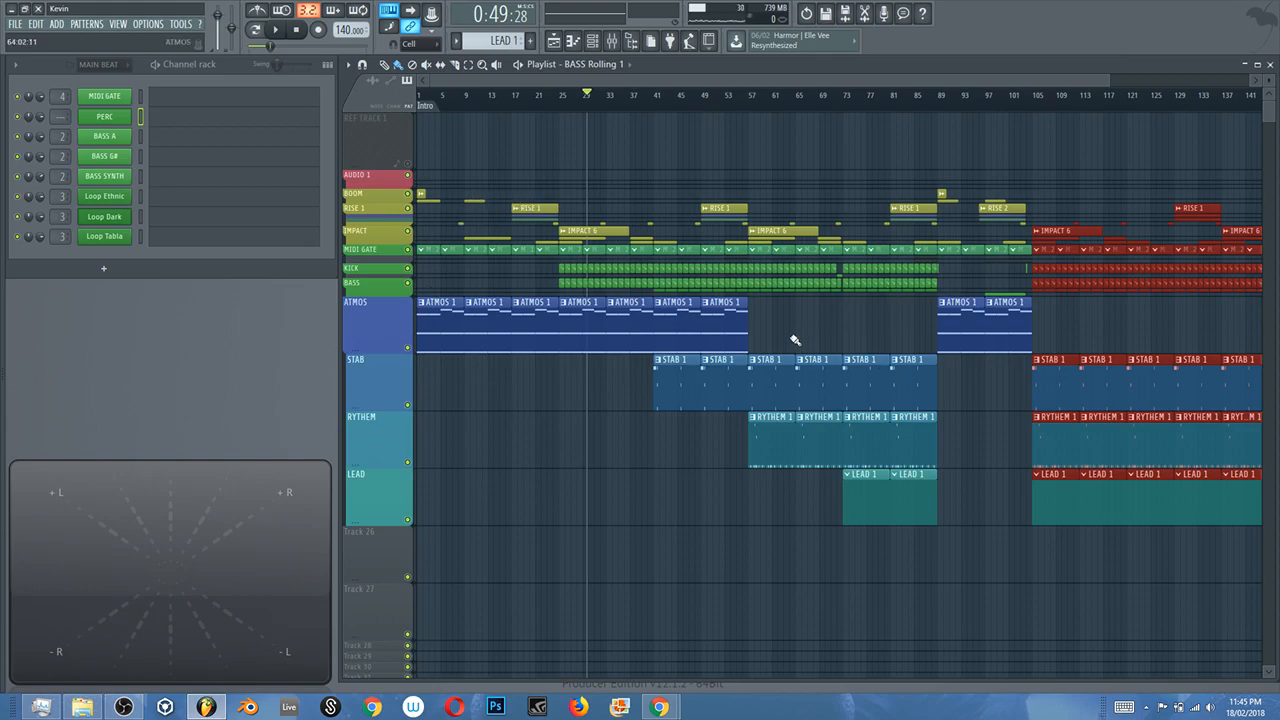
pyautogui.scroll(-1, 793, 368)
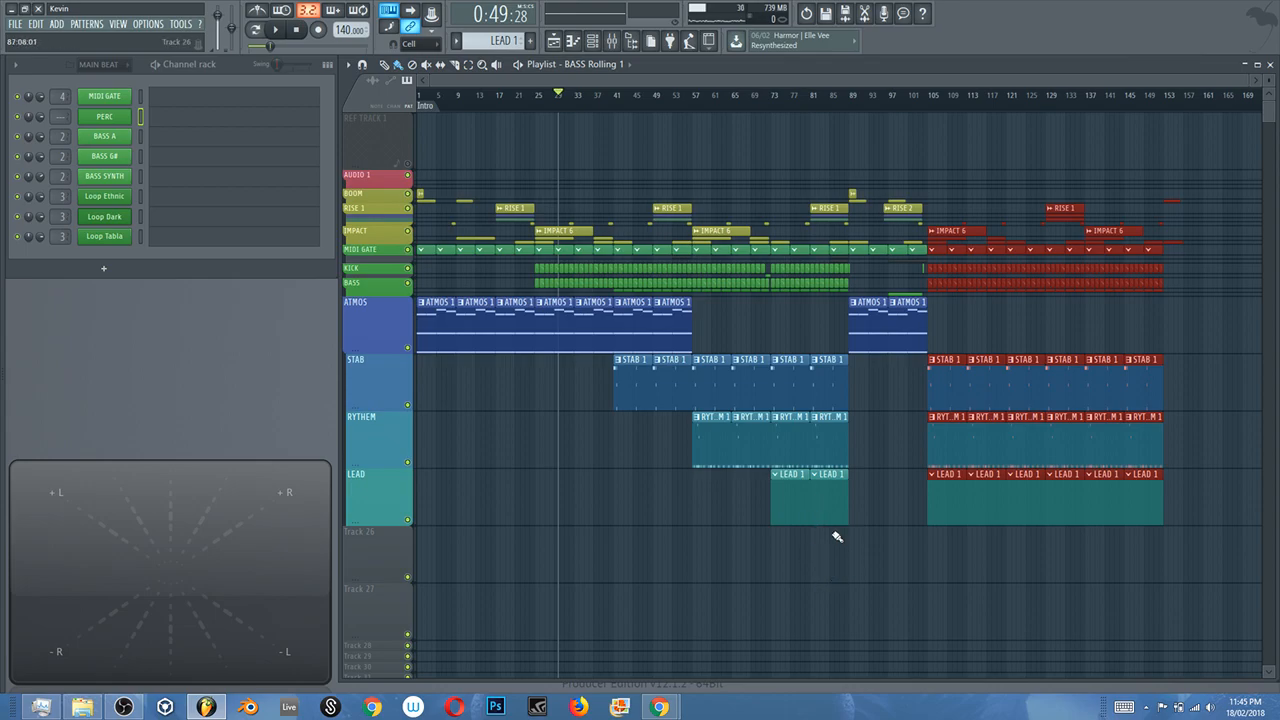
pyautogui.keyDown('ctrl'); pyautogui.click(797, 584); pyautogui.keyUp('ctrl')
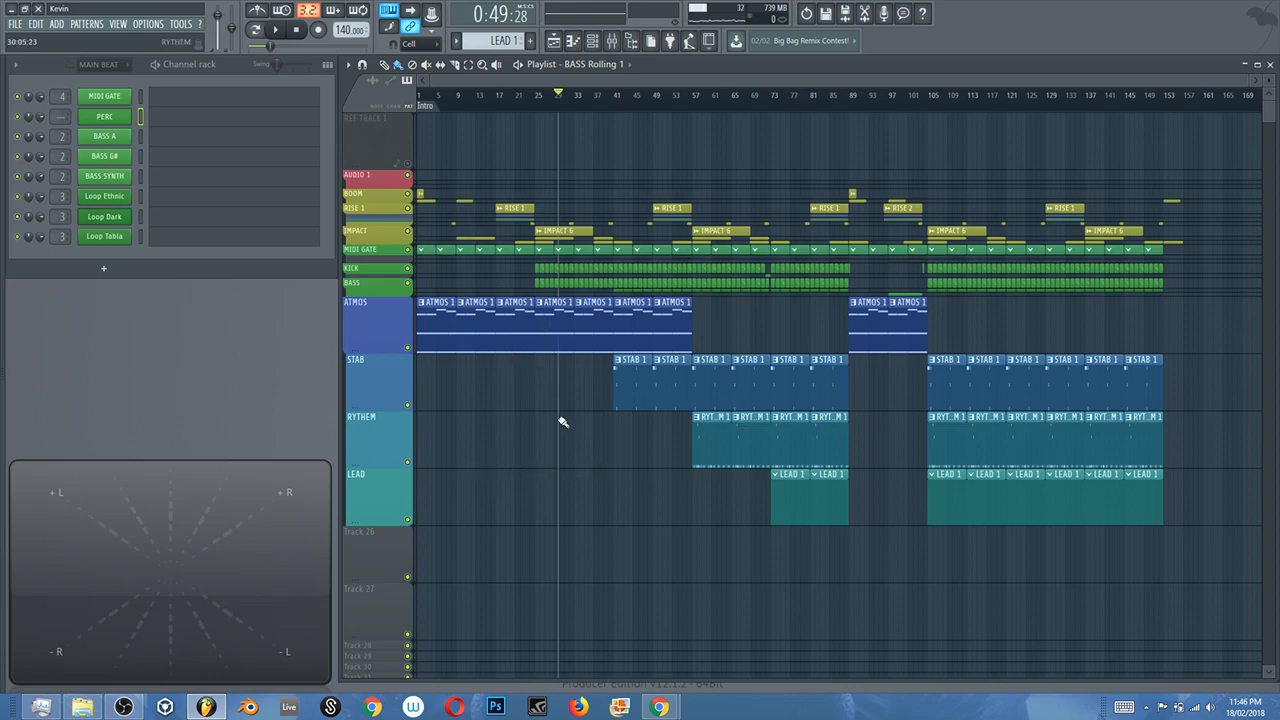
# Step: Examine the complete arrangement at different track heights and time scales, from the intro through the melodic tracks to the final section
pyautogui.scroll(1, 487, 365)
pyautogui.scroll(-2, 487, 365)
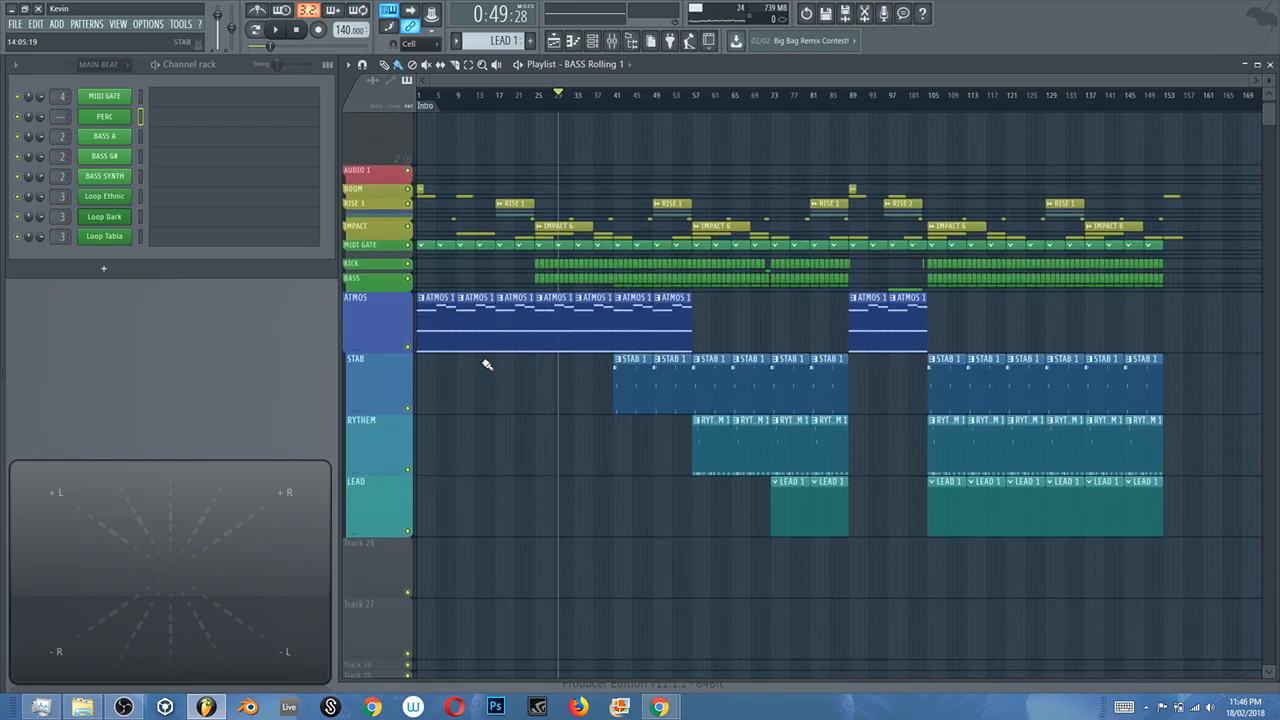
pyautogui.scroll(-1, 487, 365)
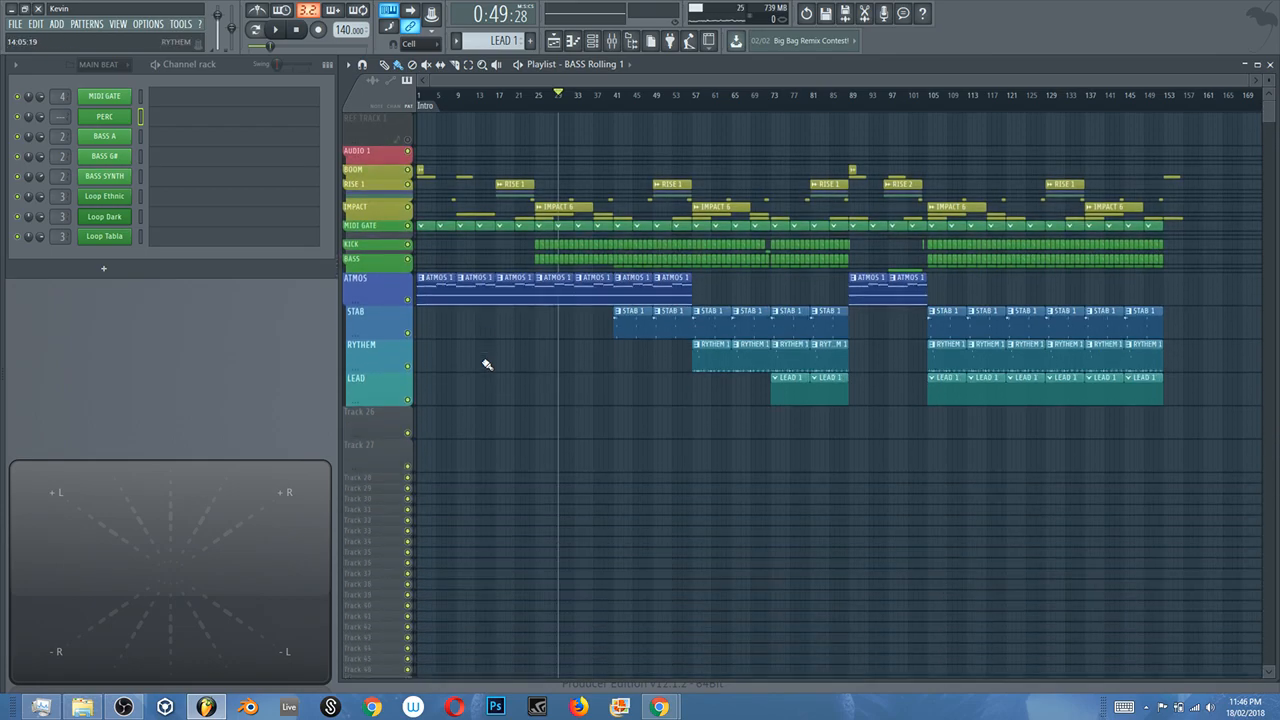
pyautogui.scroll(2, 488, 364)
pyautogui.scroll(2, 495, 361)
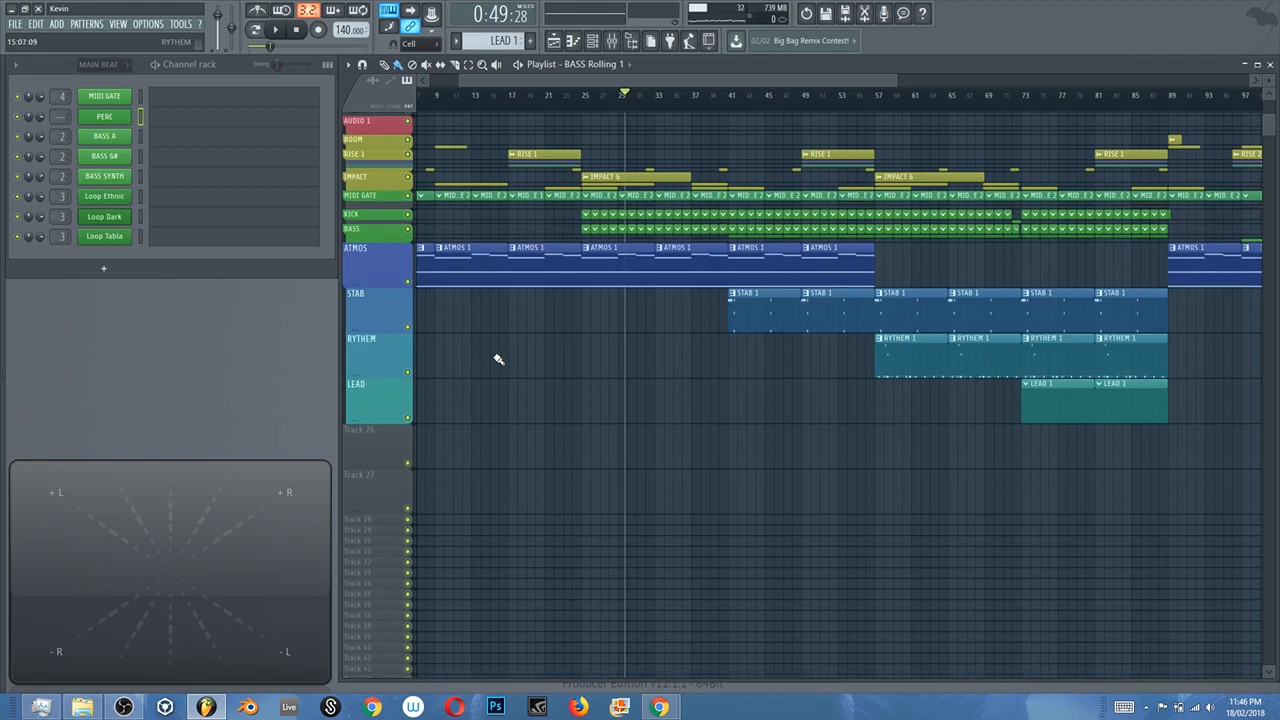
pyautogui.scroll(1, 498, 360)
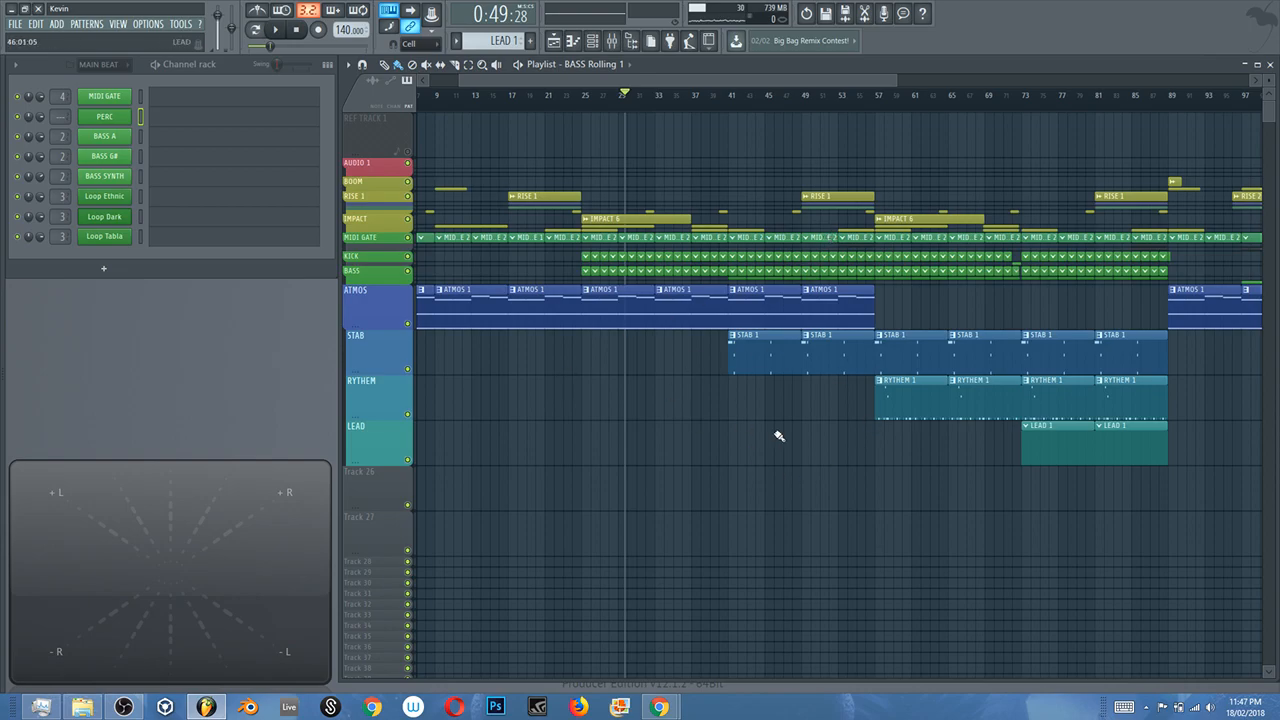
pyautogui.scroll(-2, 730, 378)
pyautogui.scroll(-1, 725, 375)
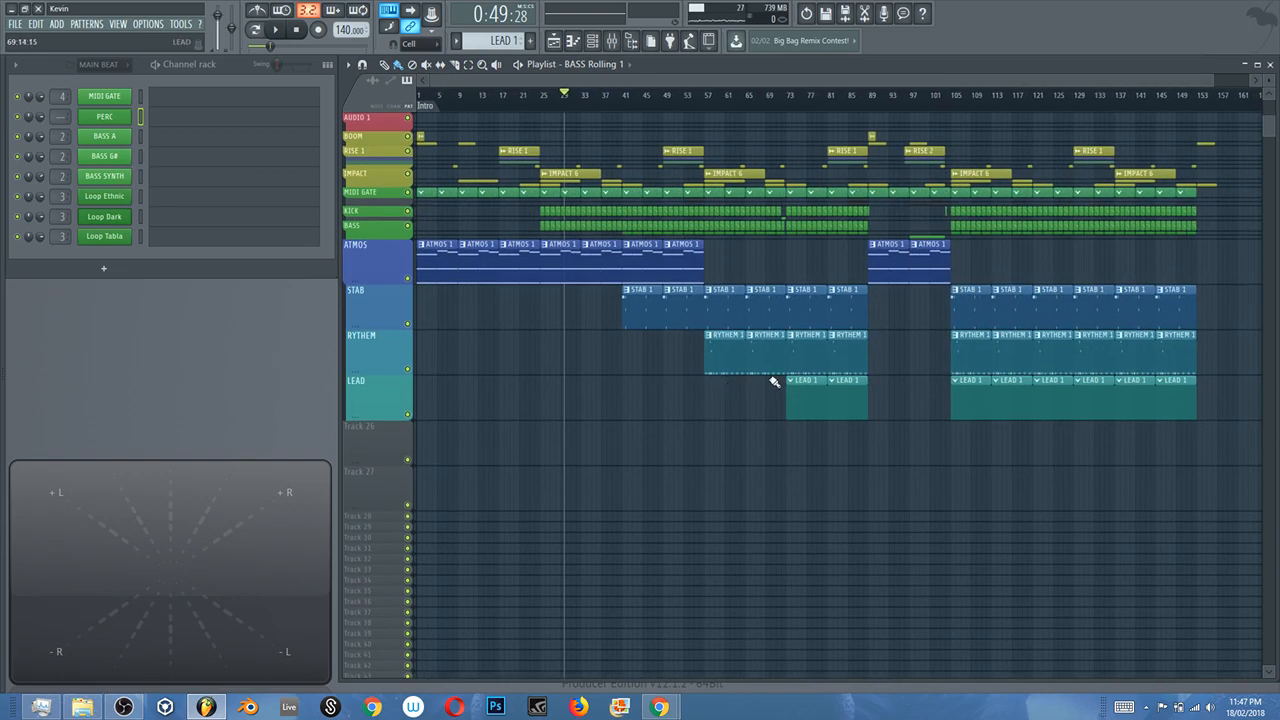
pyautogui.scroll(-1, 705, 376)
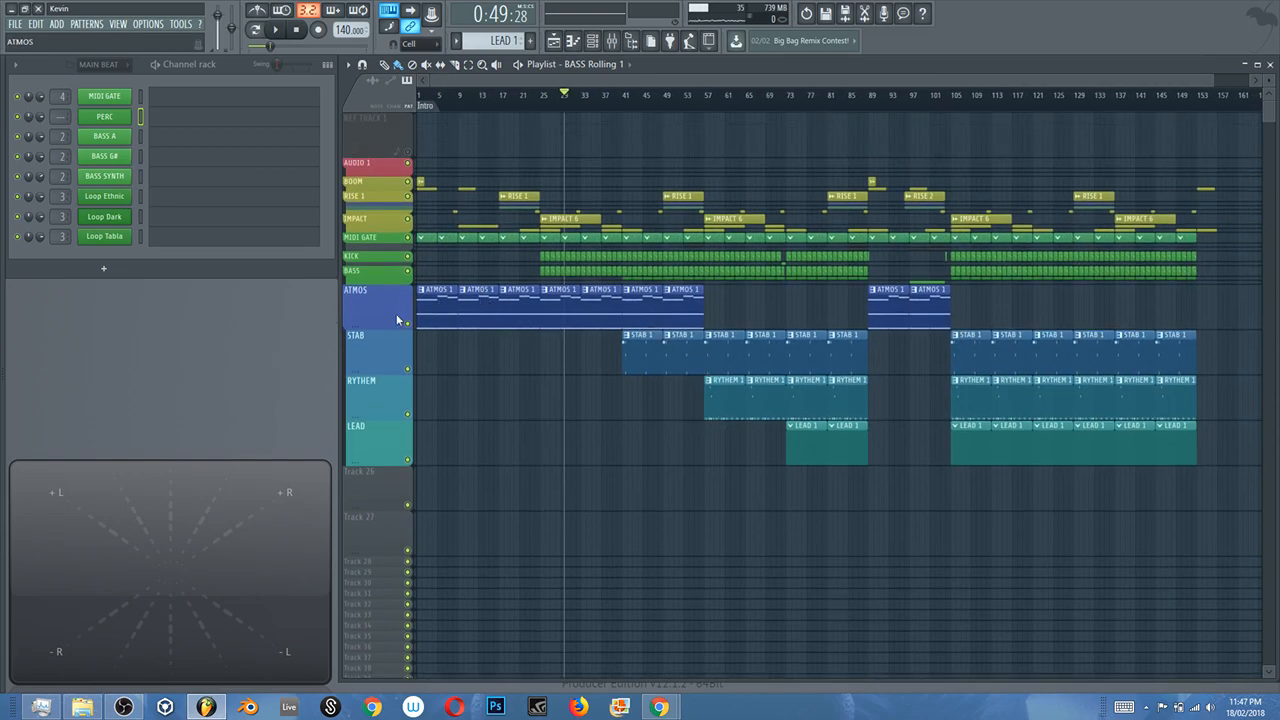